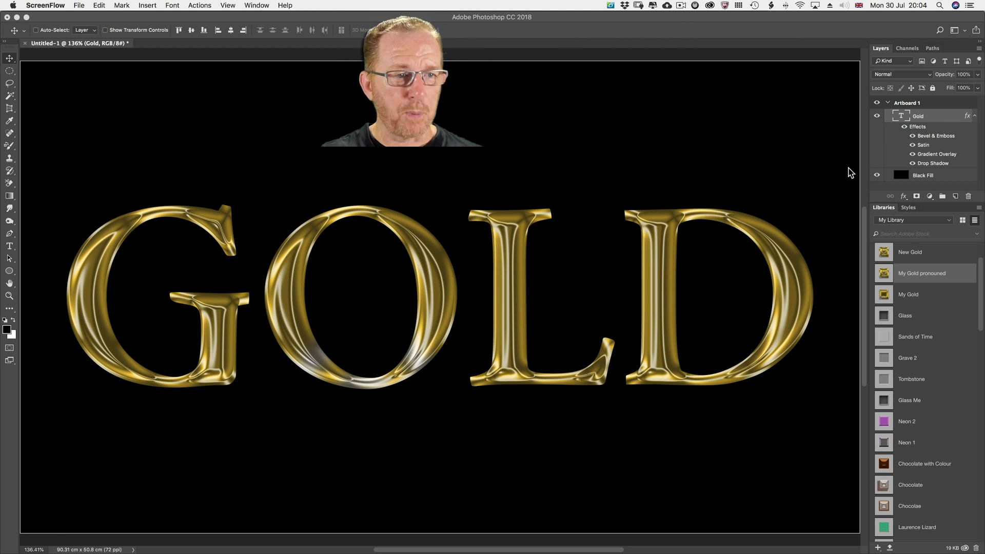
- Save the Gold layer's effects, including blending options, as the new style 'Old Gold'
{"action": "left_click", "coordinate": [944, 115]}
{"action": "double_click", "coordinate": [946, 116]}
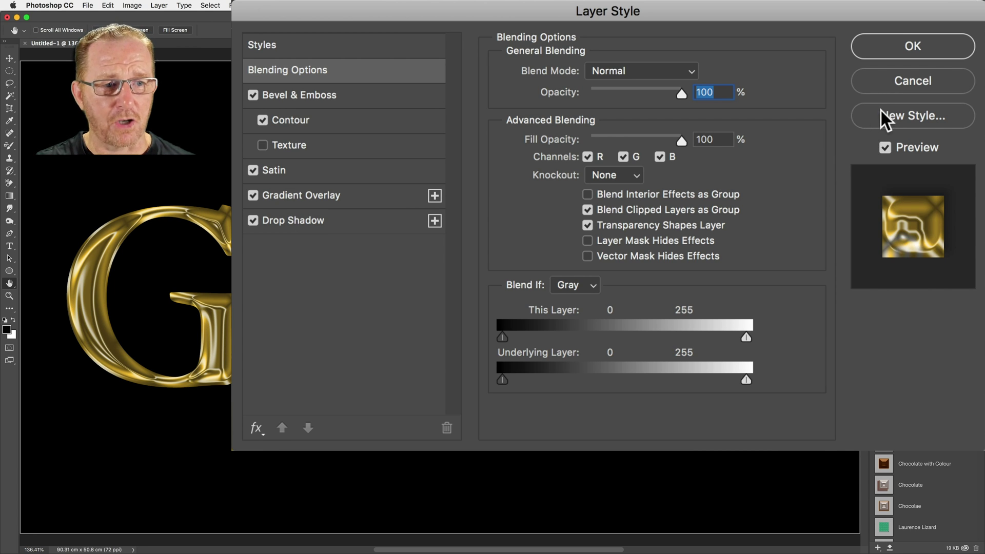
{"action": "left_click", "coordinate": [896, 121]}
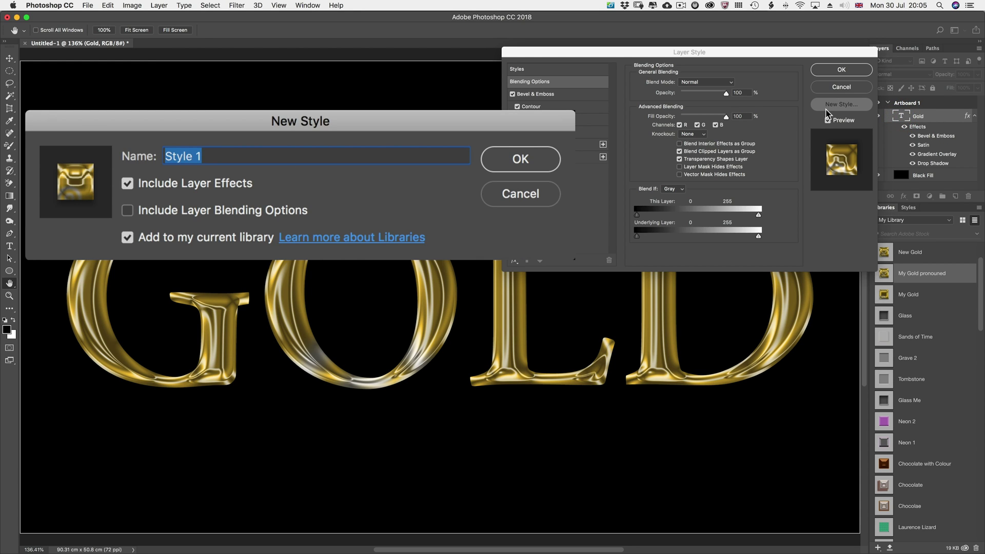
{"action": "type", "text": "Old Gold"}
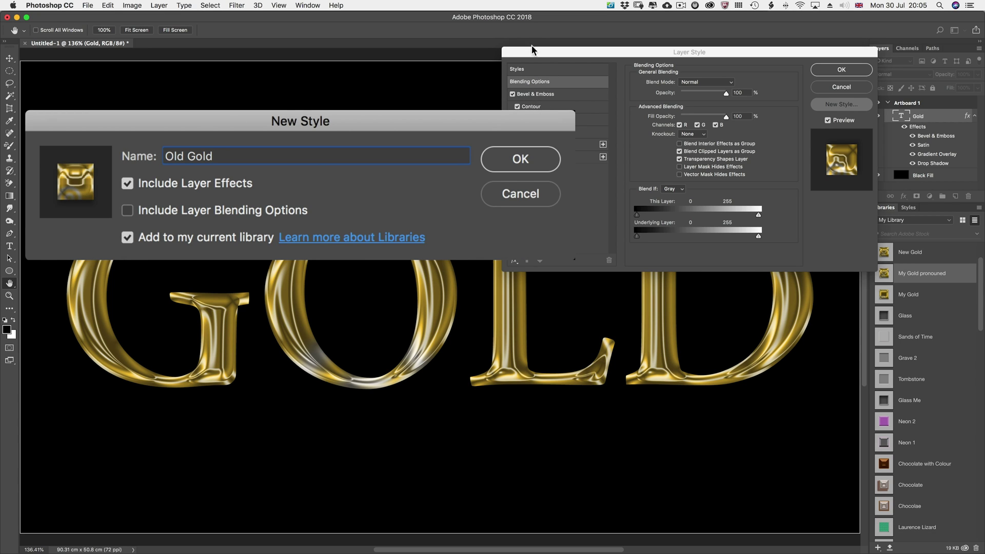
{"action": "left_click", "coordinate": [126, 209]}
{"action": "left_click", "coordinate": [520, 159]}
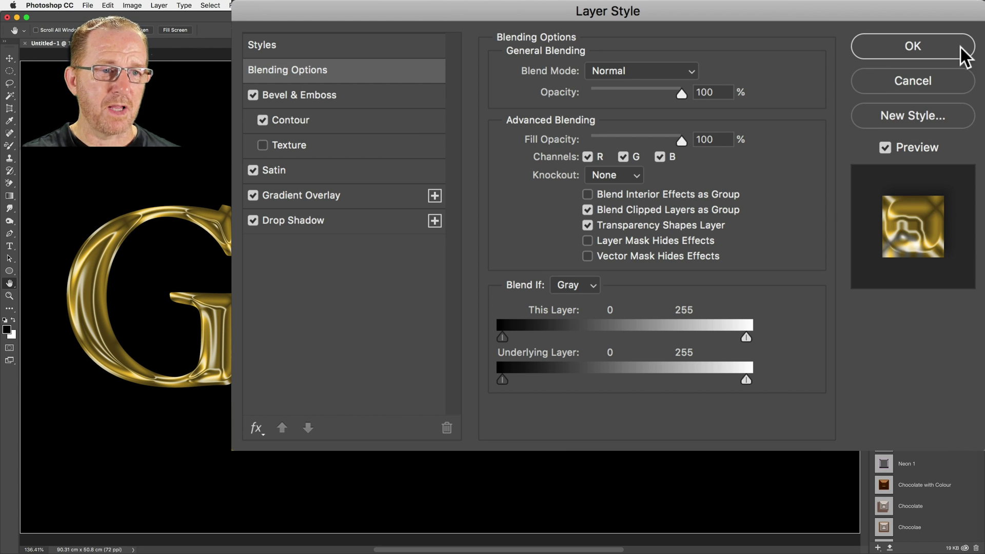
{"action": "left_click", "coordinate": [913, 48]}
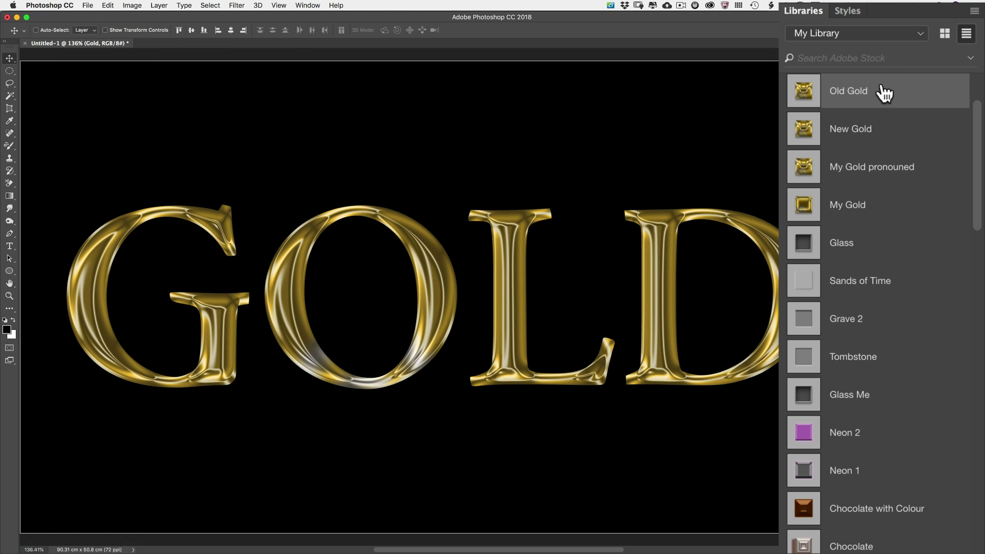
{"action": "left_click", "coordinate": [847, 11]}
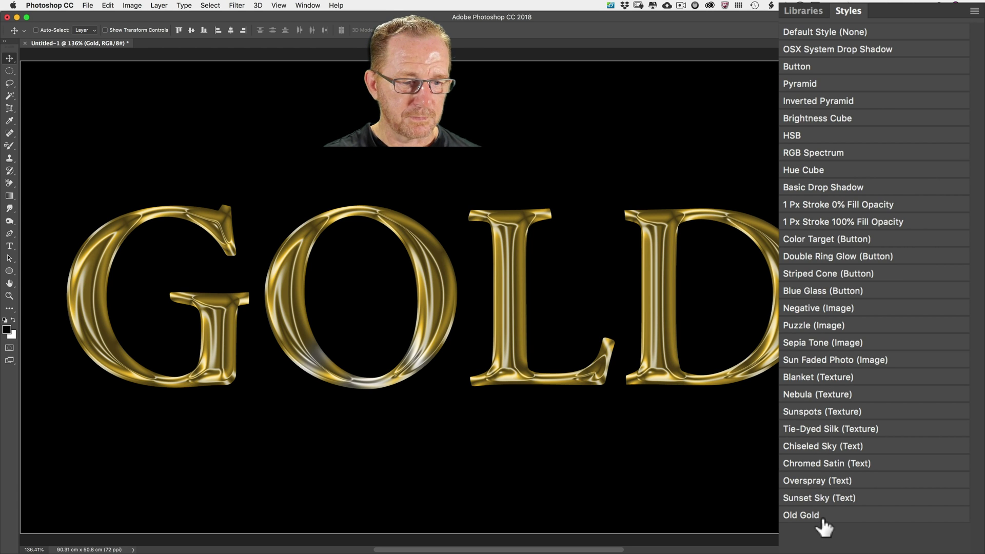
{"action": "left_click", "coordinate": [800, 445]}
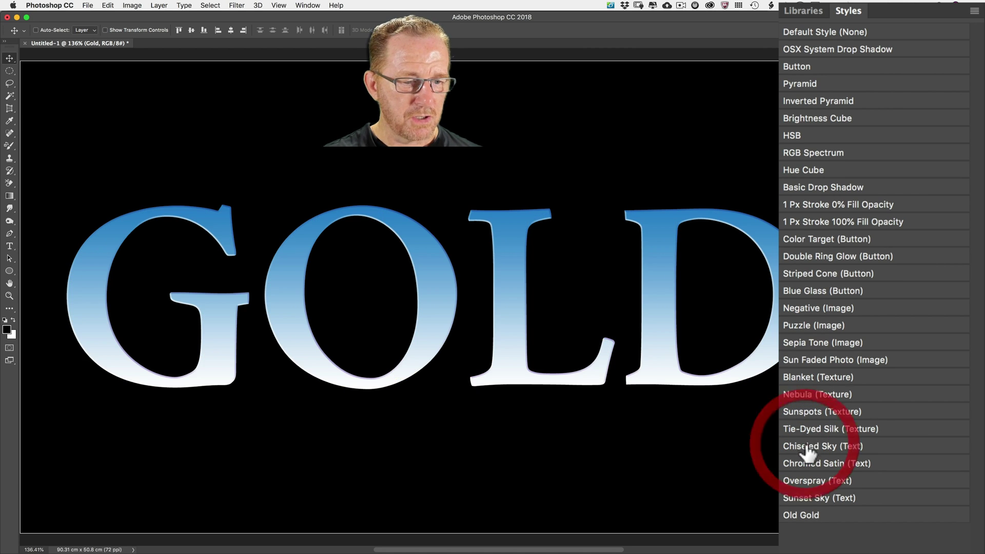
{"action": "left_click", "coordinate": [814, 516]}
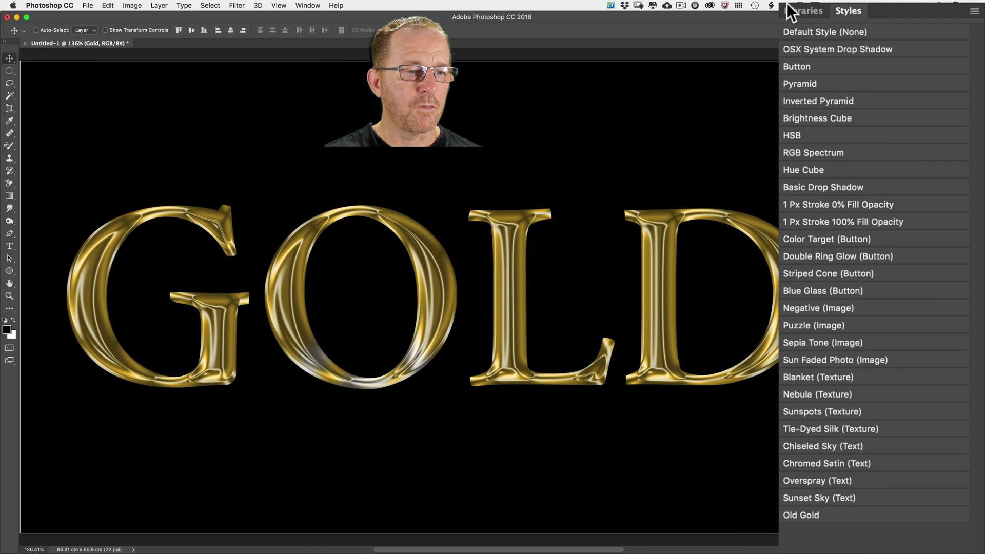
{"action": "left_click", "coordinate": [803, 153]}
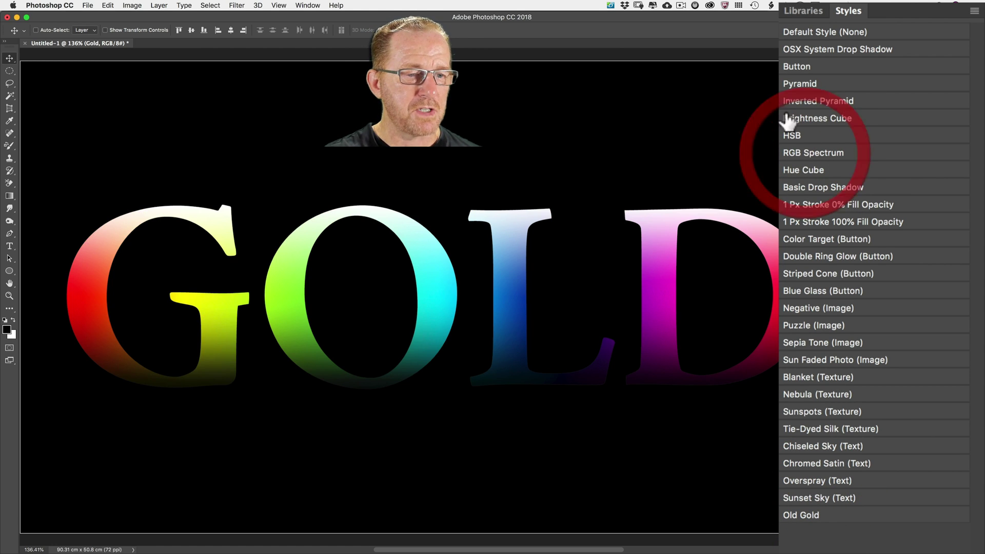
{"action": "left_click", "coordinate": [792, 12]}
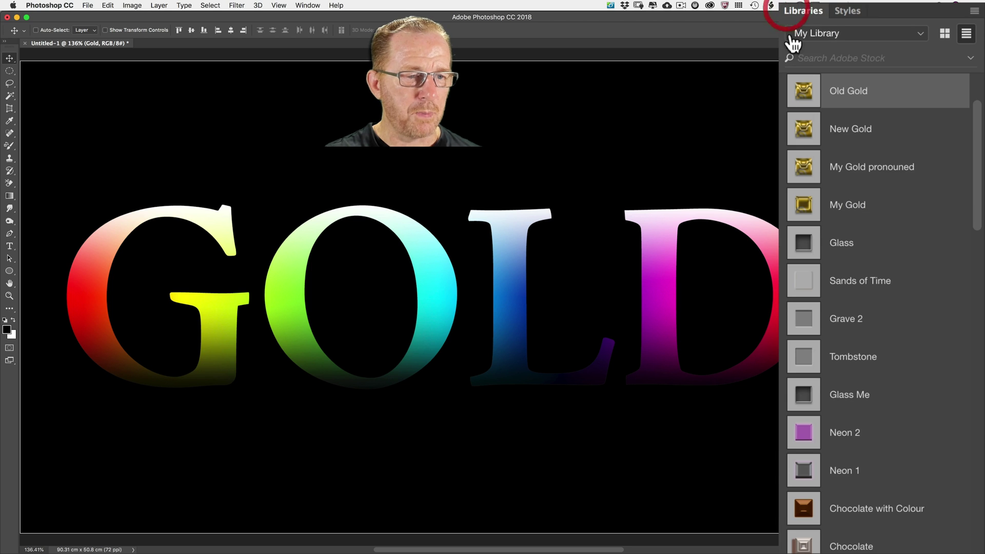
{"action": "left_click", "coordinate": [838, 87]}
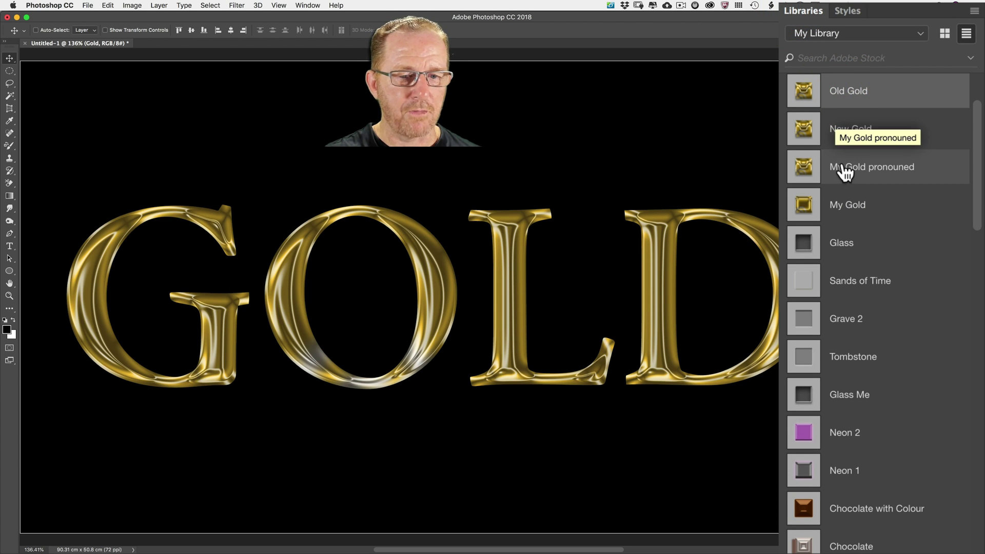
{"action": "left_click", "coordinate": [833, 166]}
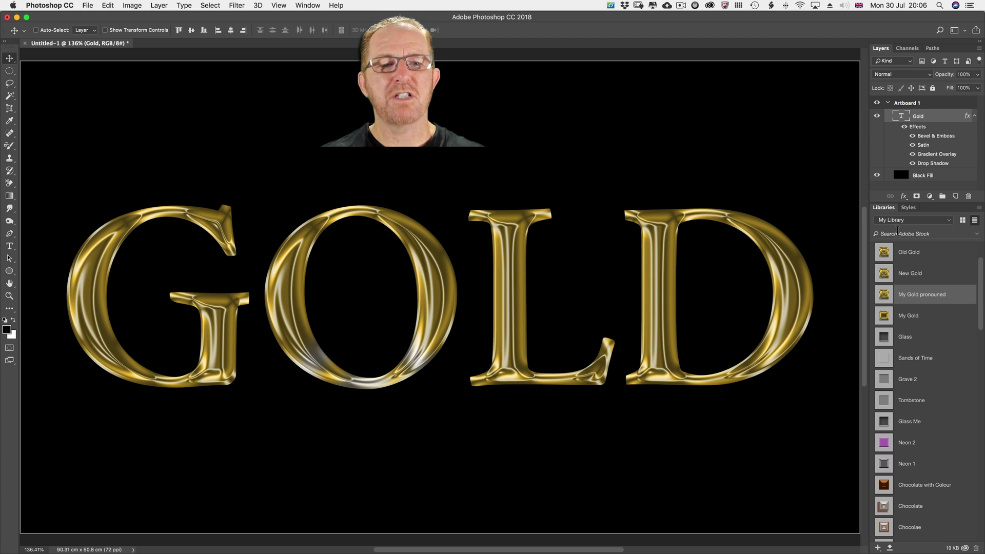
{"action": "left_click", "coordinate": [925, 261]}
{"action": "left_click", "coordinate": [919, 293]}
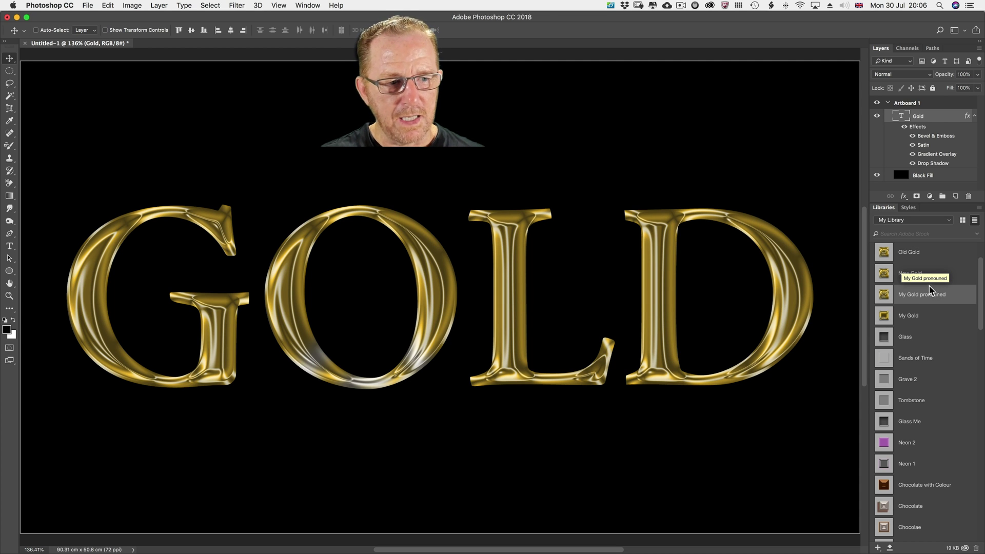
{"action": "left_click", "coordinate": [935, 312]}
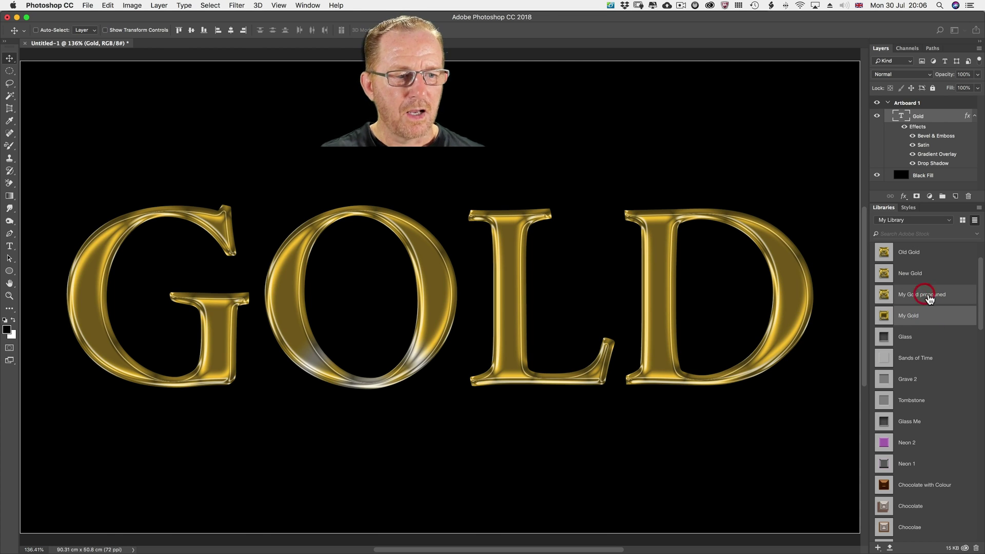
{"action": "left_click", "coordinate": [929, 299]}
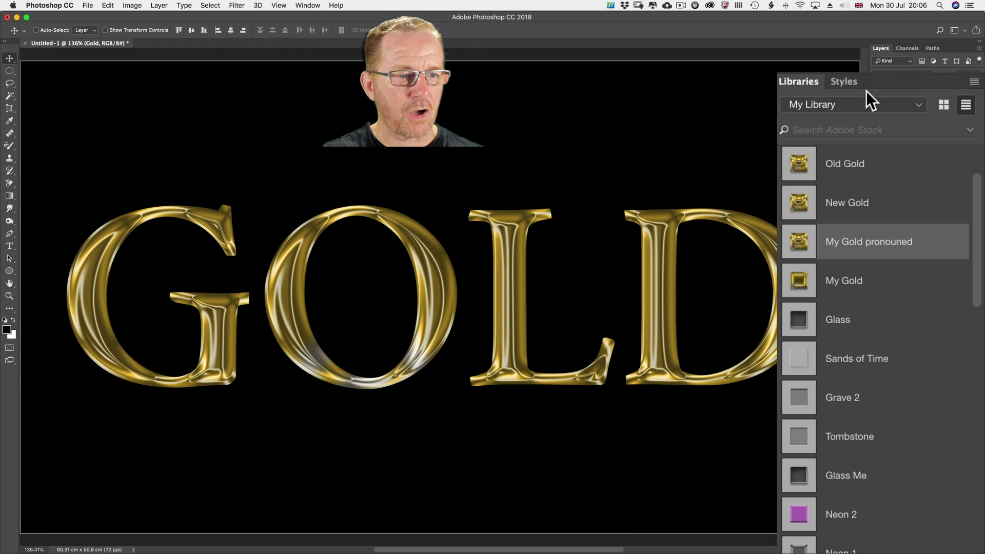
- Load the Gold Preview .asl style file into the Styles panel
{"action": "left_click", "coordinate": [844, 80]}
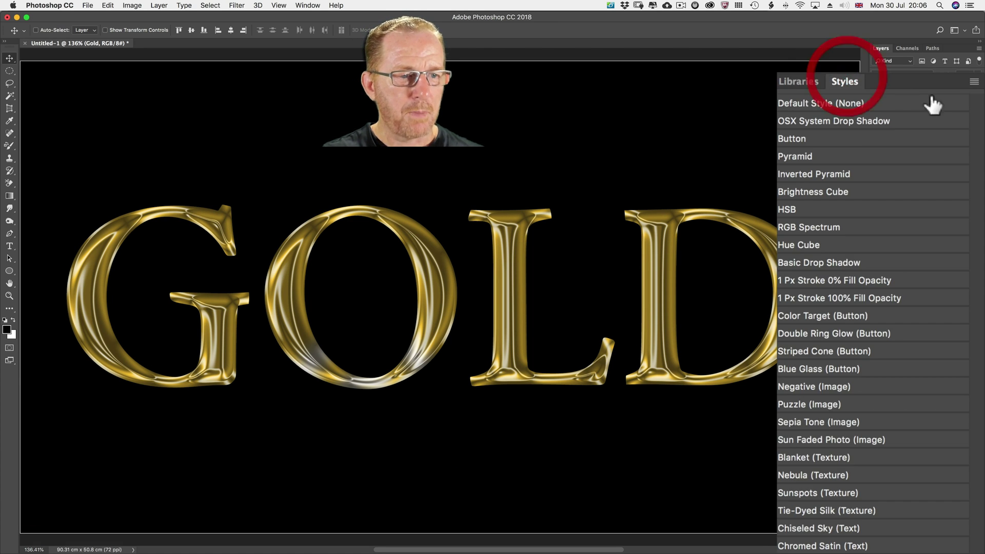
{"action": "left_click", "coordinate": [972, 82]}
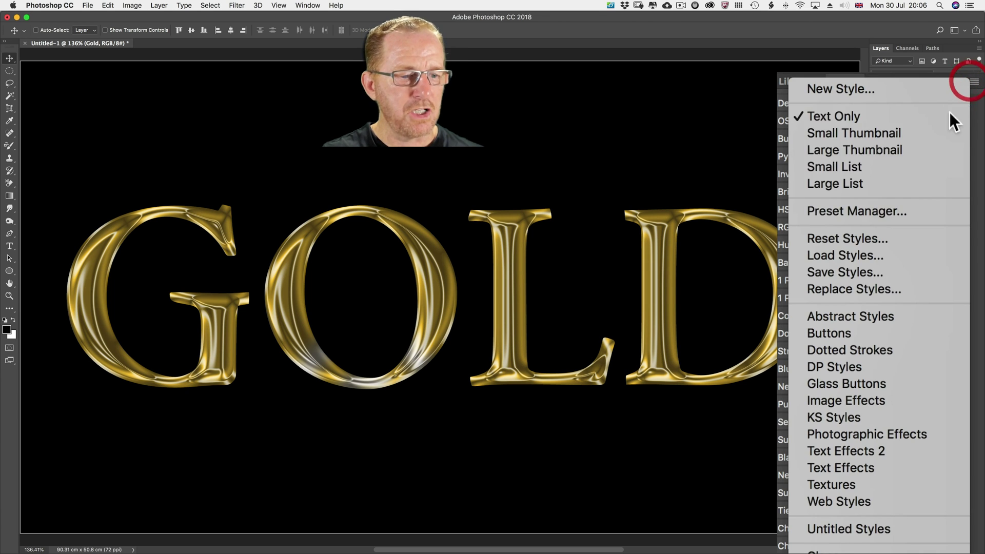
{"action": "left_click", "coordinate": [829, 254]}
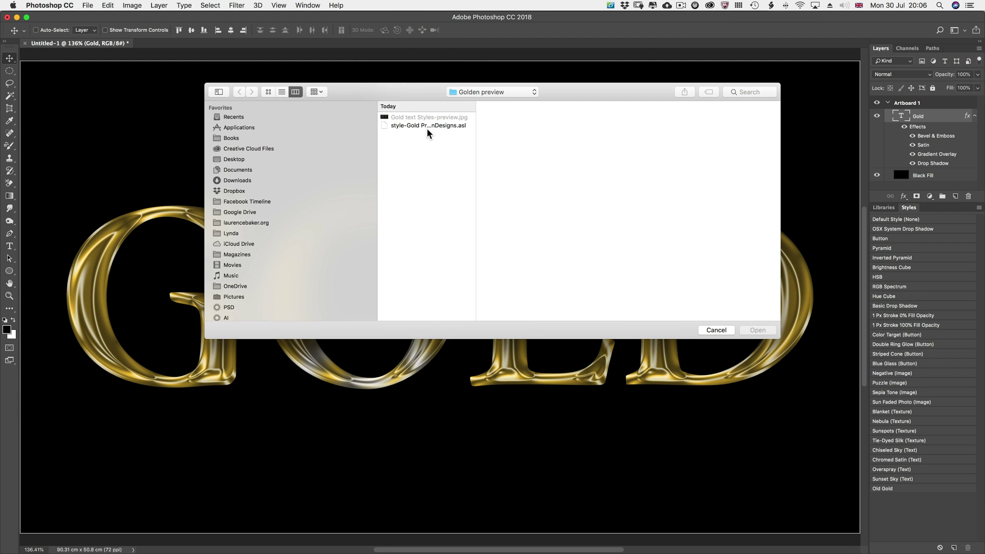
{"action": "left_click", "coordinate": [431, 124]}
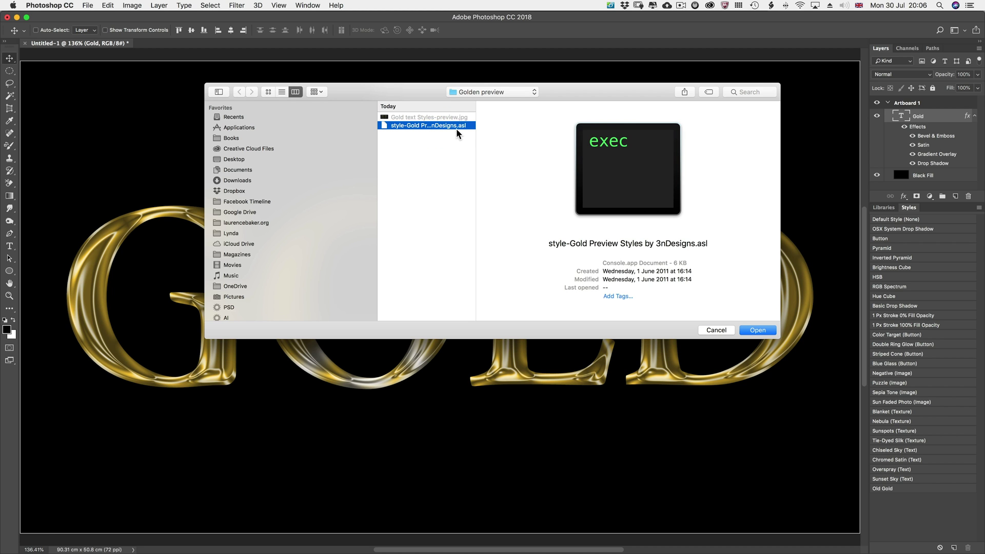
{"action": "left_click", "coordinate": [757, 329]}
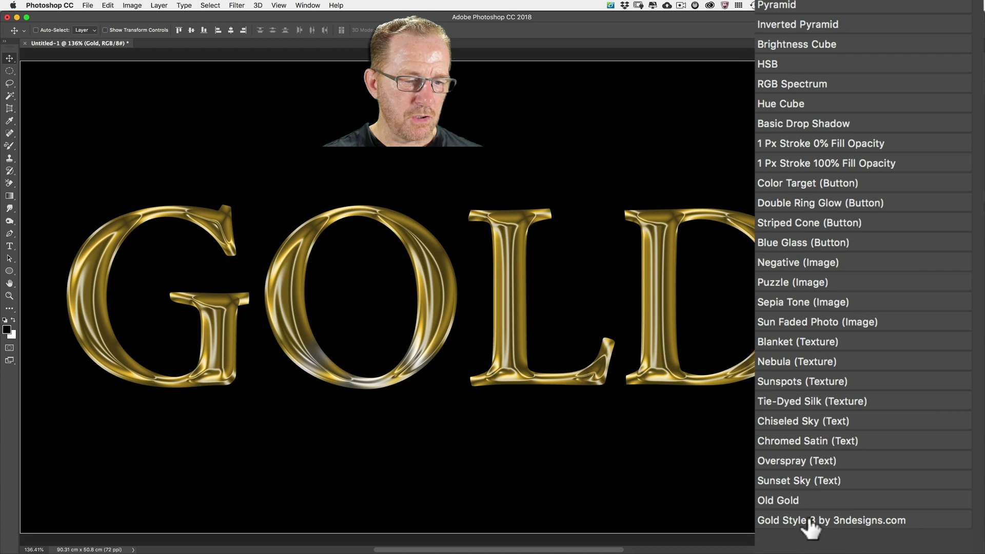
- Apply Gold Style 3 to GOLD, then the library's My Gold pronounced style
{"action": "left_click", "coordinate": [902, 499]}
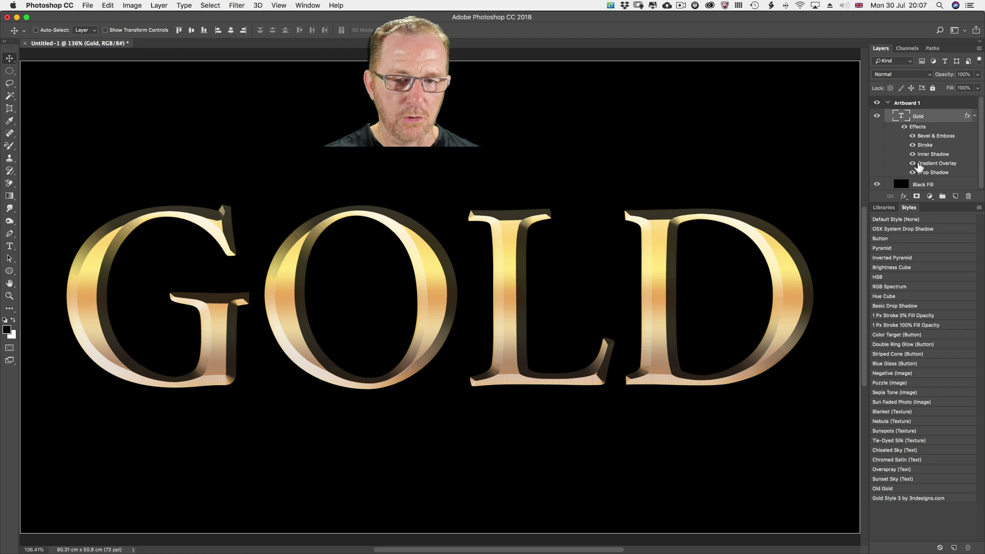
{"action": "left_click", "coordinate": [884, 207]}
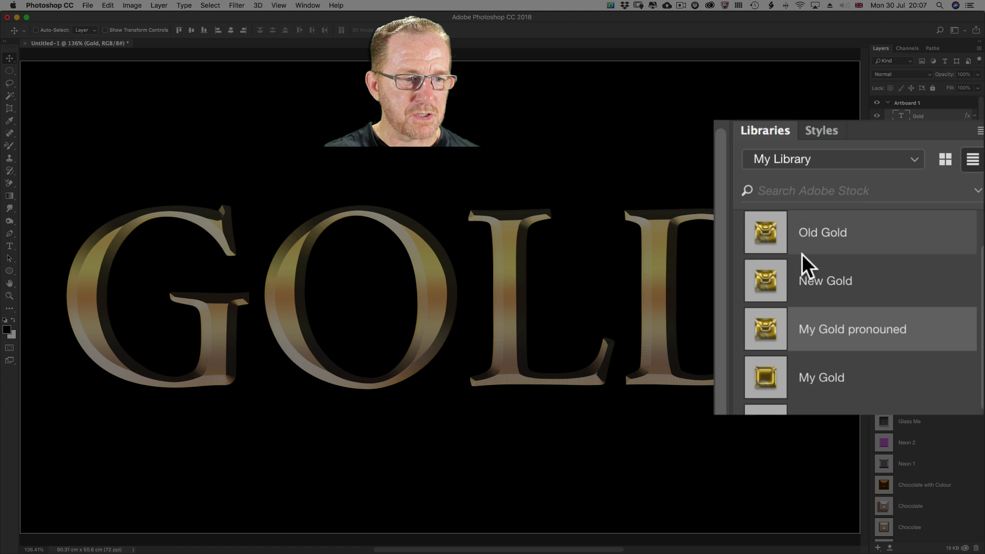
{"action": "left_click", "coordinate": [838, 332]}
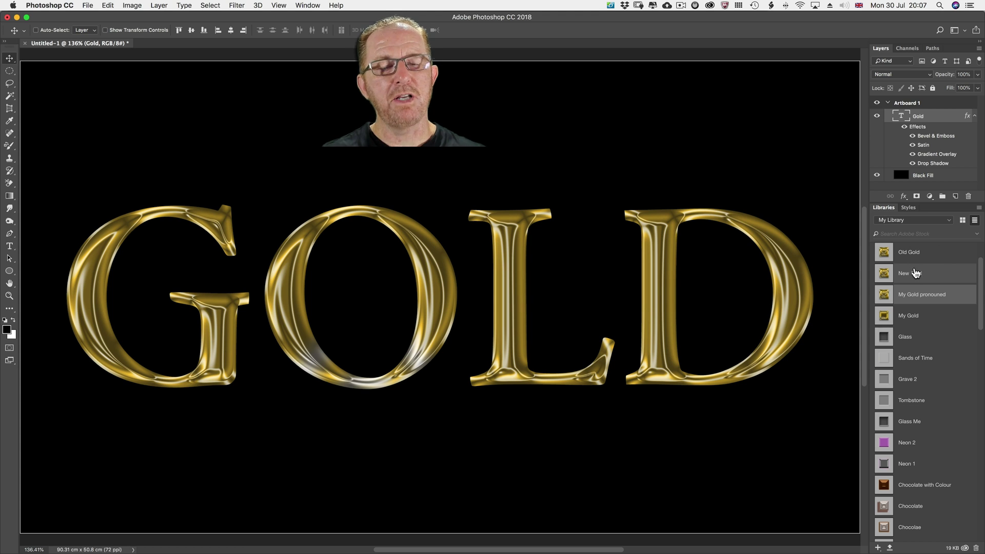
- Reset the Styles panel, replacing the current styles with the default set
{"action": "left_click", "coordinate": [909, 208]}
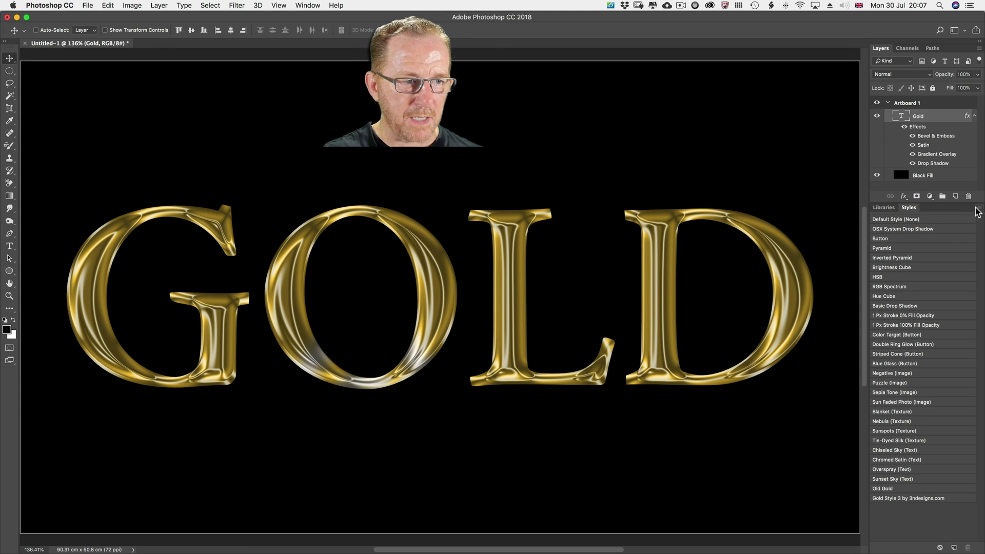
{"action": "left_click", "coordinate": [977, 208]}
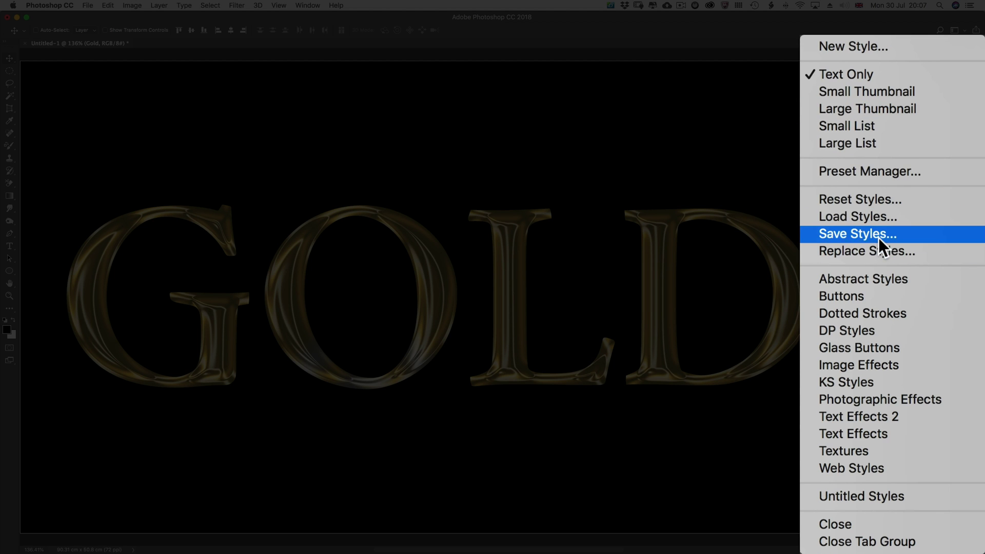
{"action": "left_click", "coordinate": [855, 199]}
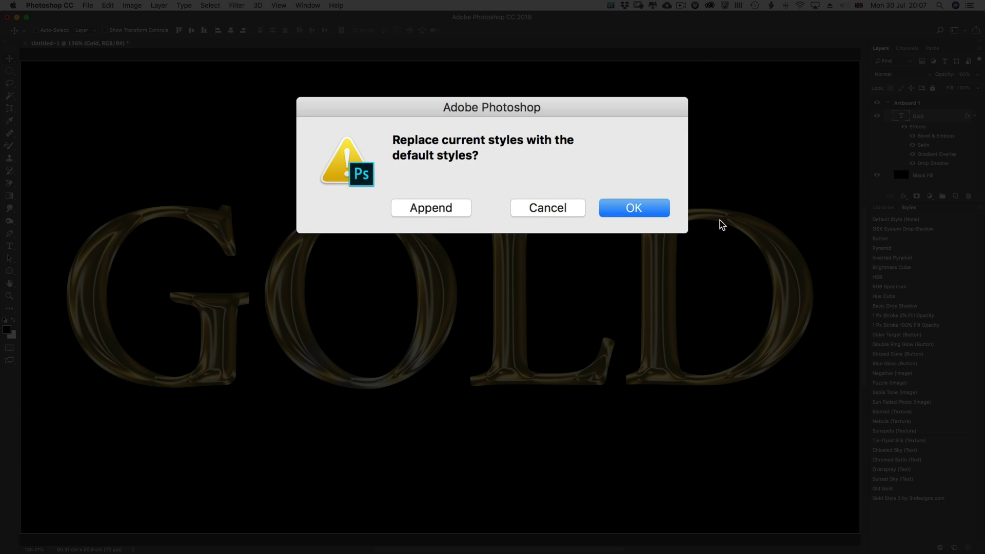
{"action": "left_click", "coordinate": [632, 204]}
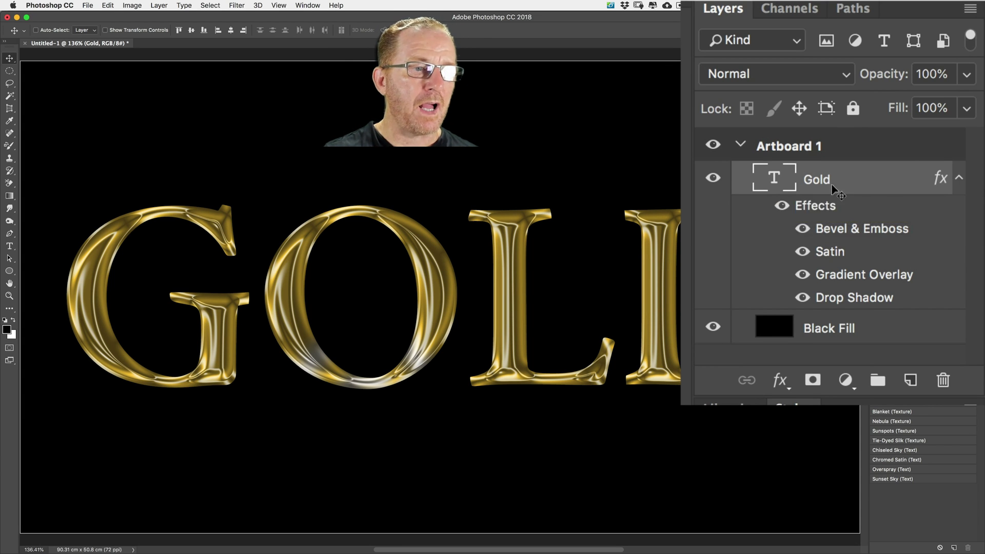
- Clear the Gold layer's style and hide the Black Fill layer
{"action": "right_click", "coordinate": [973, 117]}
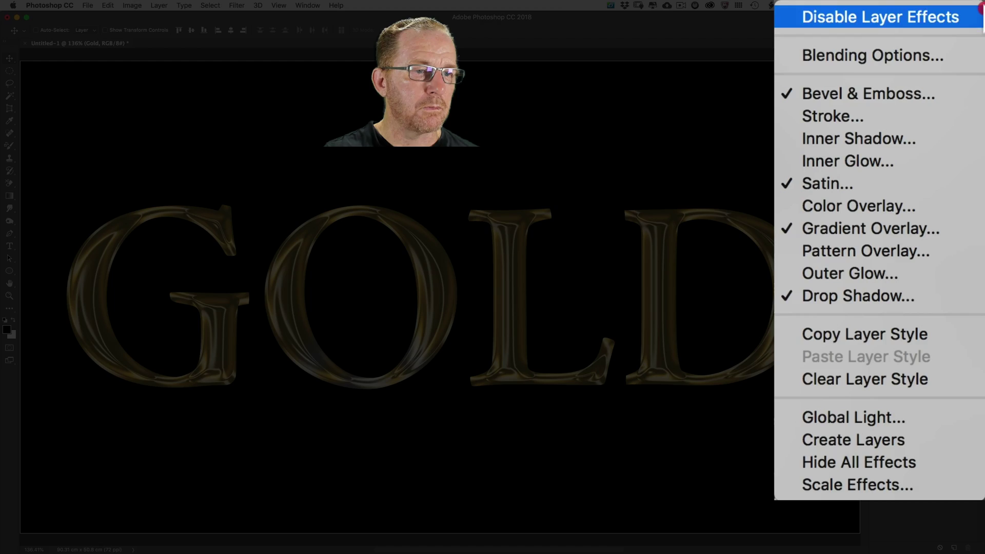
{"action": "left_click", "coordinate": [831, 378]}
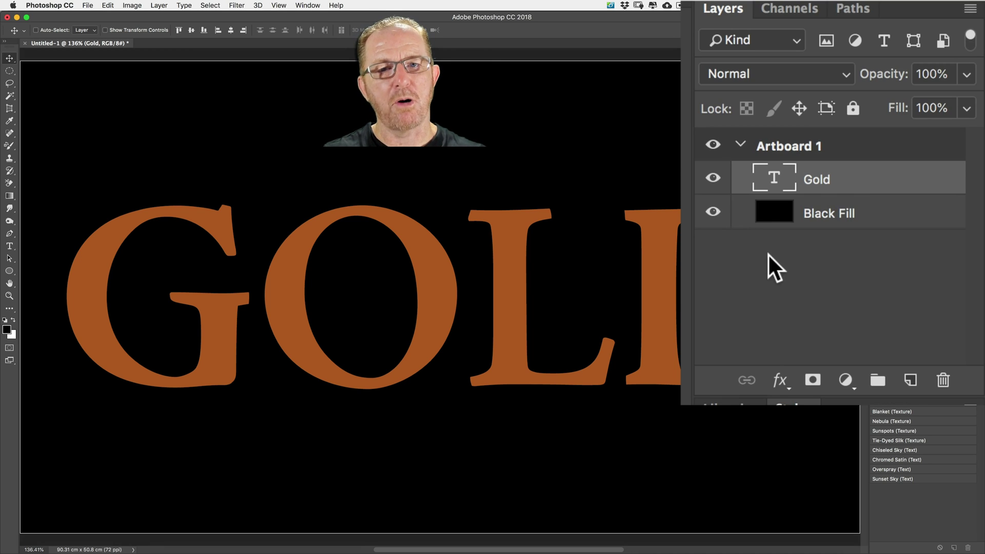
{"action": "left_click", "coordinate": [713, 212]}
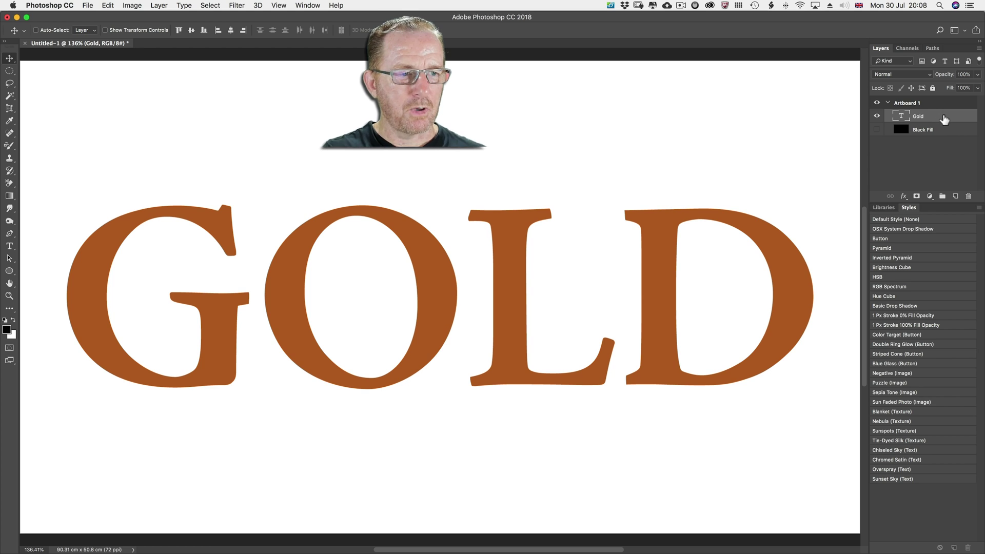
{"action": "left_click", "coordinate": [903, 196]}
{"action": "left_click", "coordinate": [885, 177]}
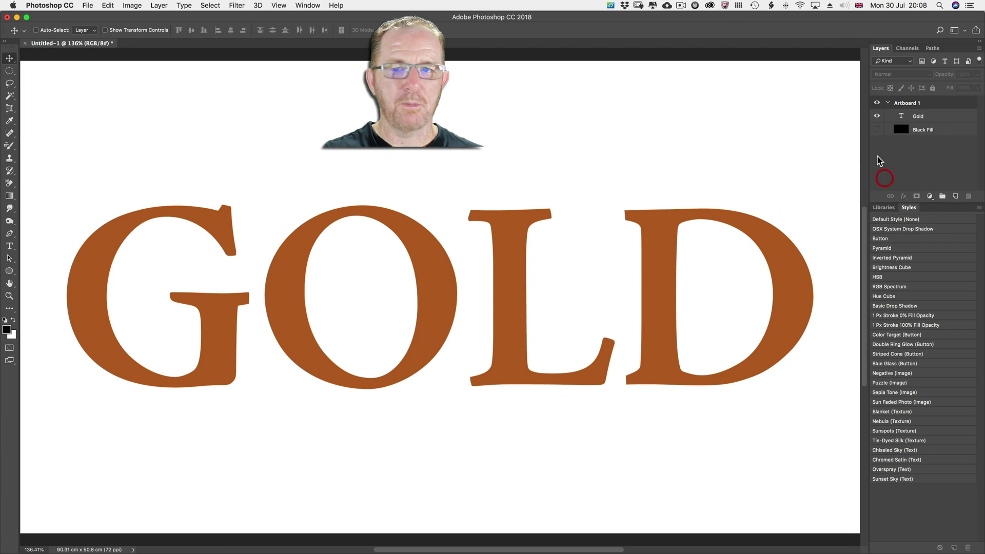
{"action": "left_click", "coordinate": [166, 6]}
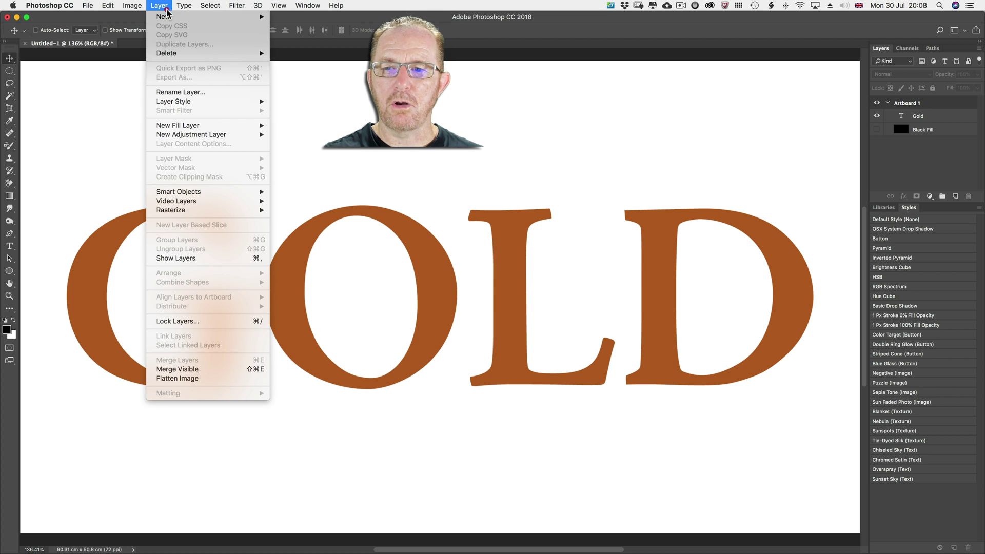
{"action": "mouse_move", "coordinate": [174, 101]}
{"action": "left_click", "coordinate": [193, 106]}
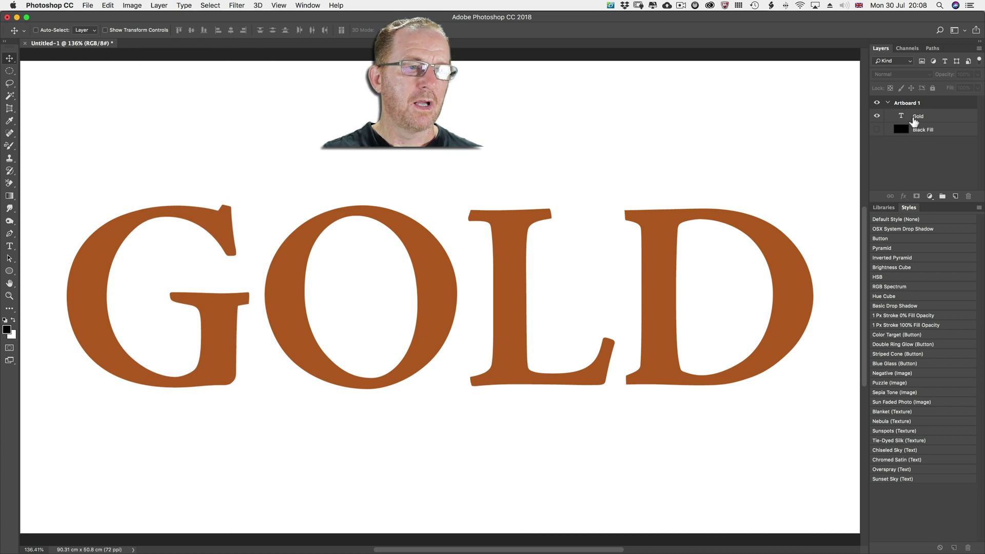
{"action": "left_click", "coordinate": [917, 117]}
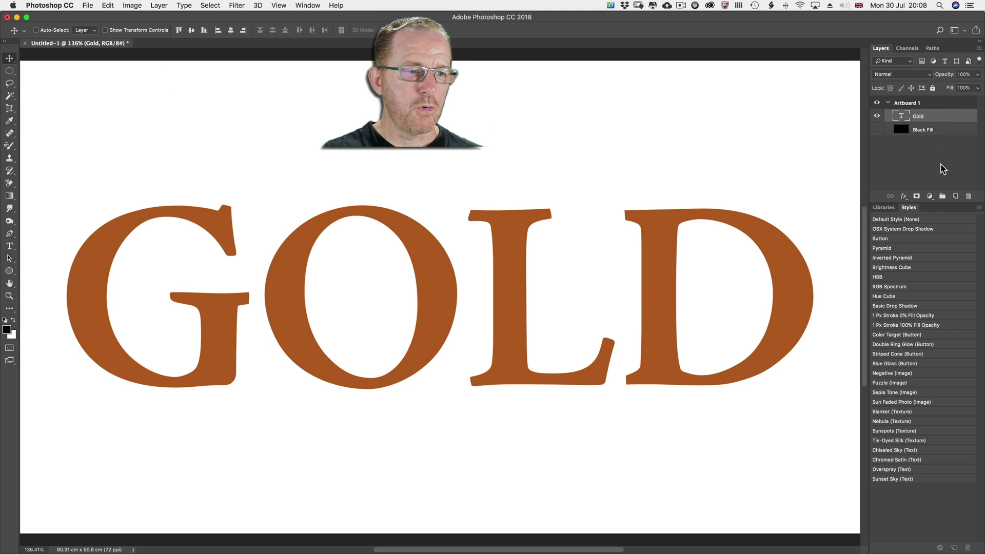
- Enable Bevel & Emboss on Gold, reset to defaults, keeping Inner Bevel and Smooth
{"action": "double_click", "coordinate": [935, 121]}
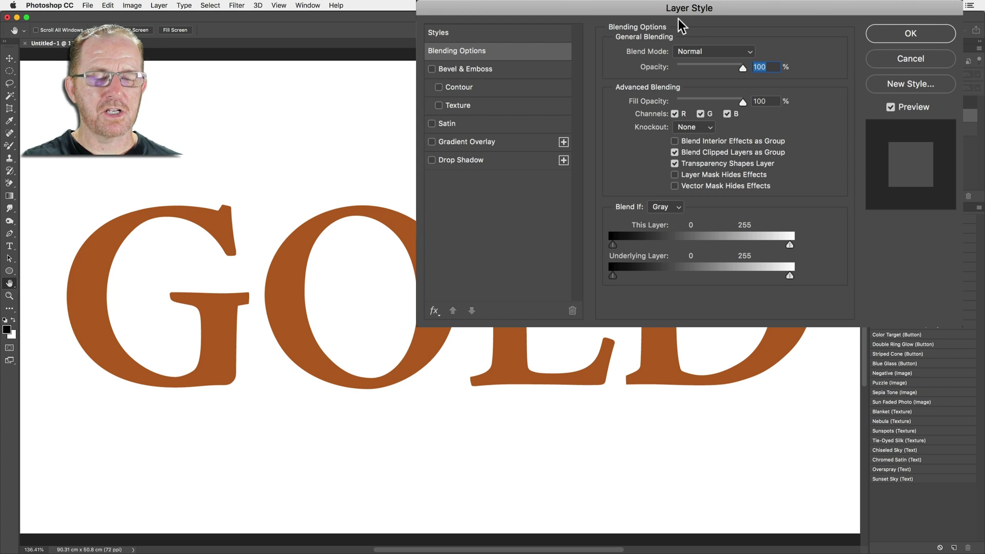
{"action": "left_click", "coordinate": [486, 68]}
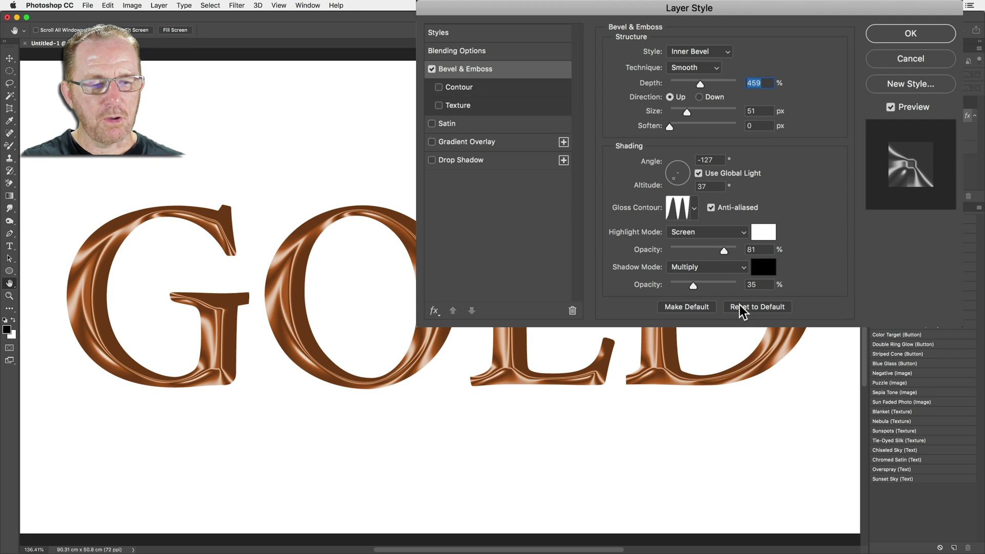
{"action": "left_click", "coordinate": [754, 308]}
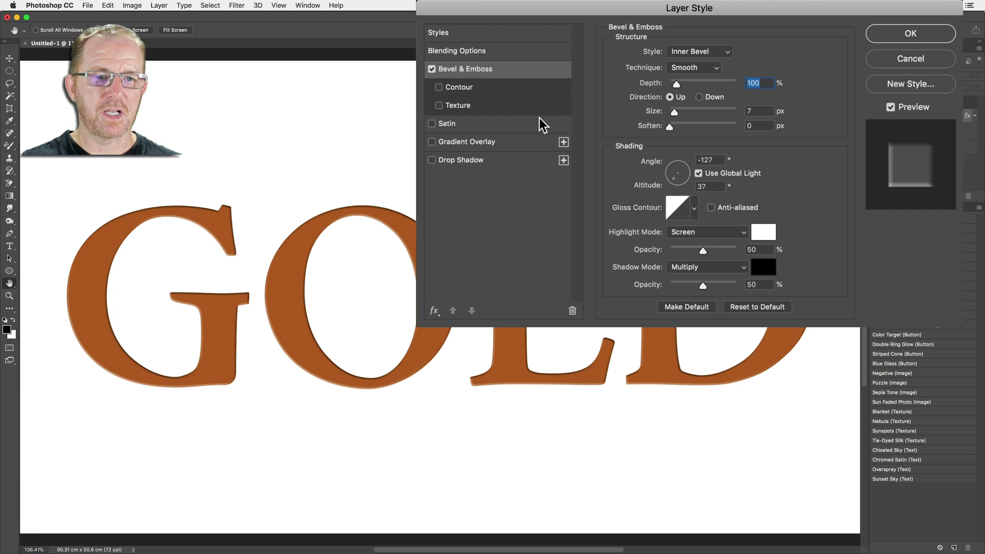
{"action": "left_click", "coordinate": [691, 77]}
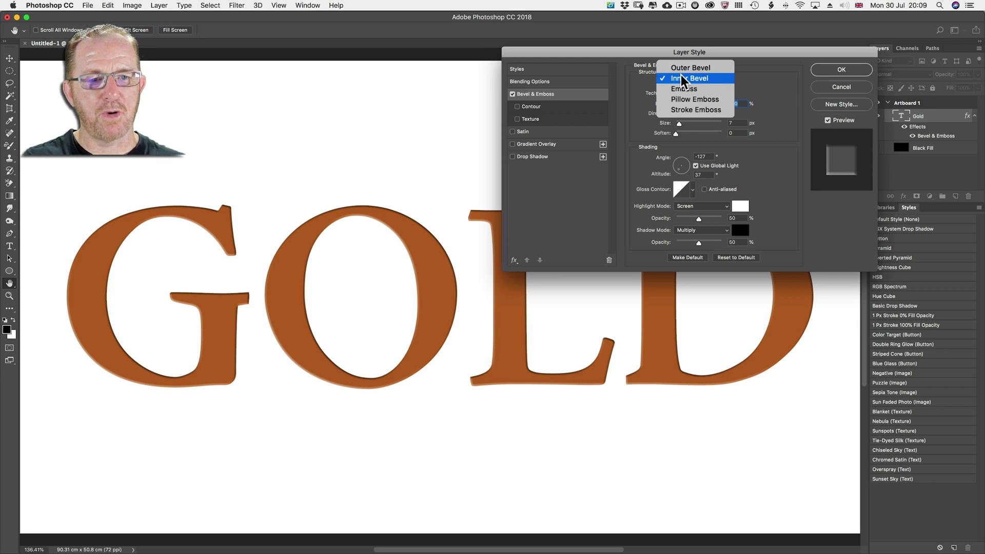
{"action": "left_click", "coordinate": [682, 79]}
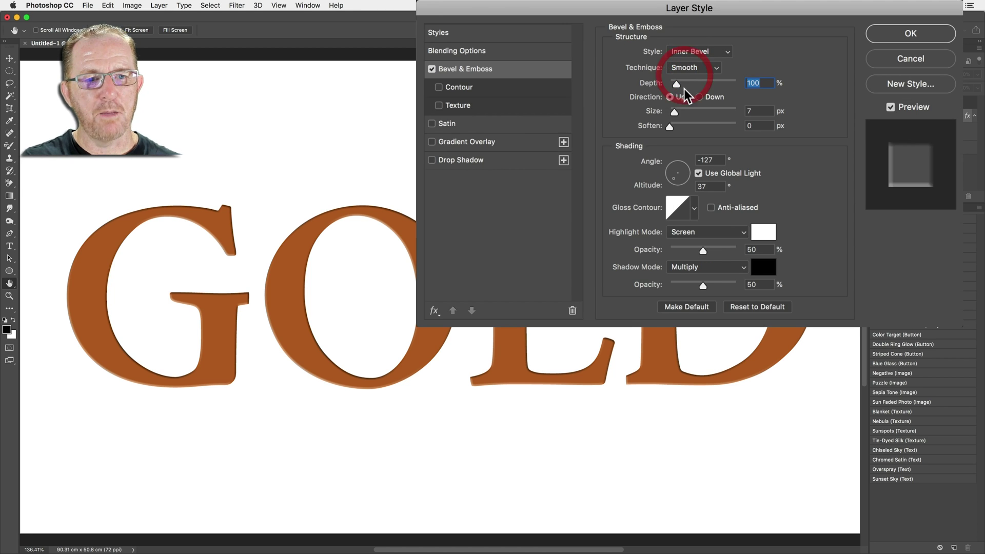
{"action": "left_click", "coordinate": [680, 91]}
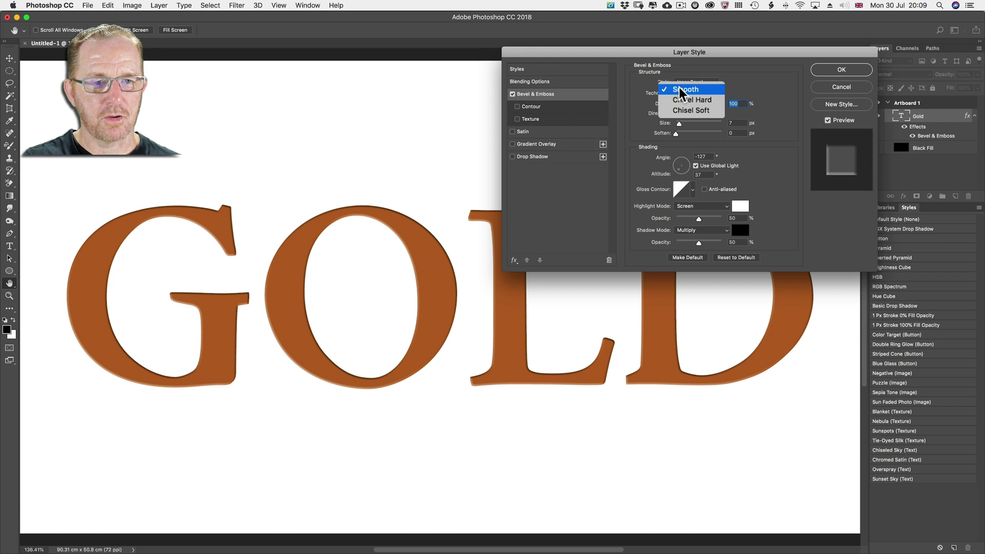
{"action": "left_click", "coordinate": [682, 91]}
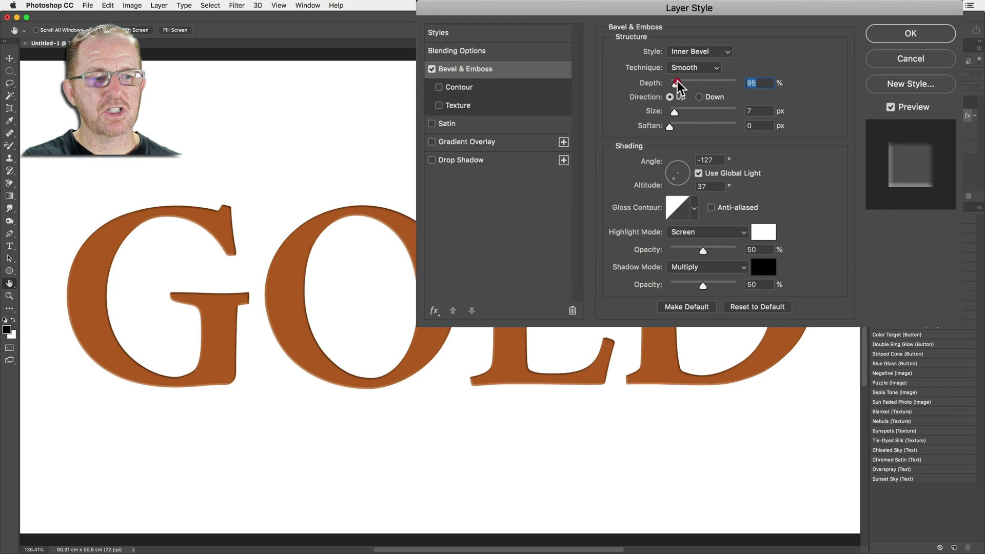
- Set bevel Depth 376, Angle 97, Altitude 0, direction Up and Size 43
{"action": "left_click_drag", "start_coordinate": [673, 84], "coordinate": [681, 81]}
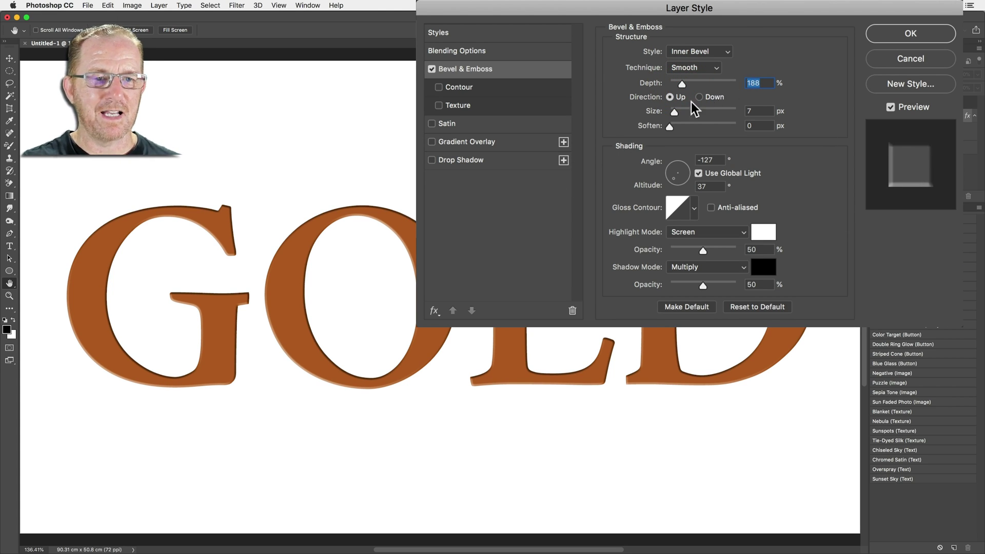
{"action": "left_click_drag", "start_coordinate": [681, 84], "coordinate": [702, 83]}
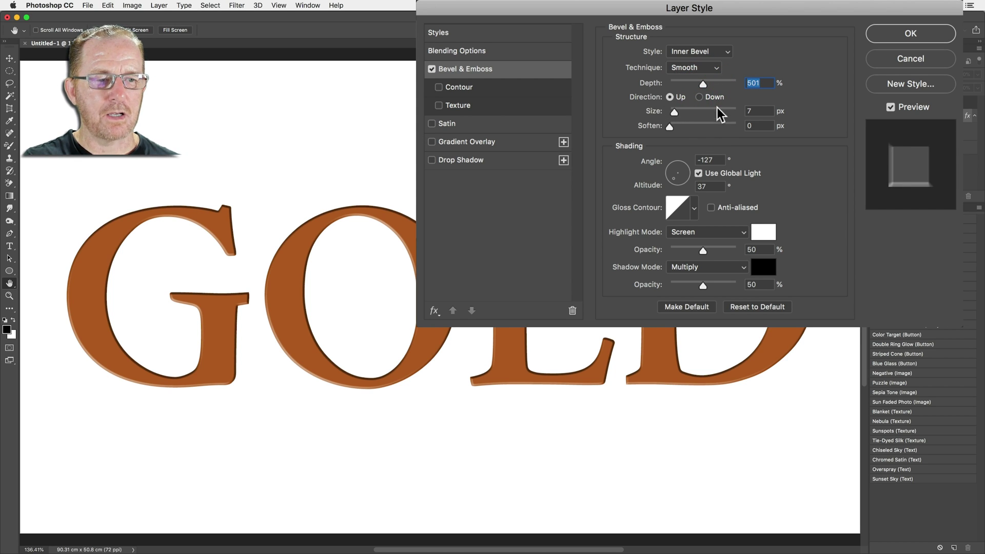
{"action": "left_click_drag", "start_coordinate": [703, 84], "coordinate": [694, 85]}
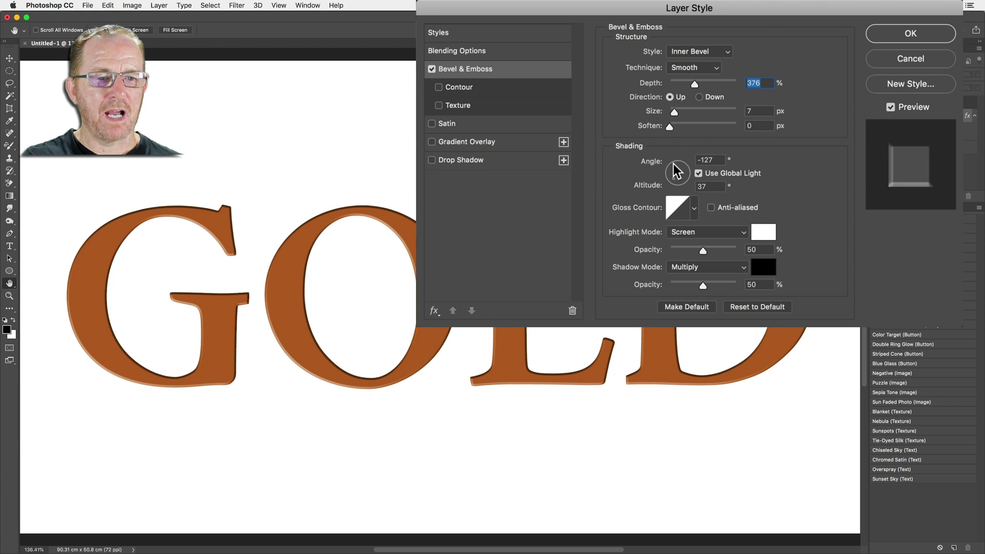
{"action": "left_click_drag", "start_coordinate": [674, 185], "coordinate": [676, 164]}
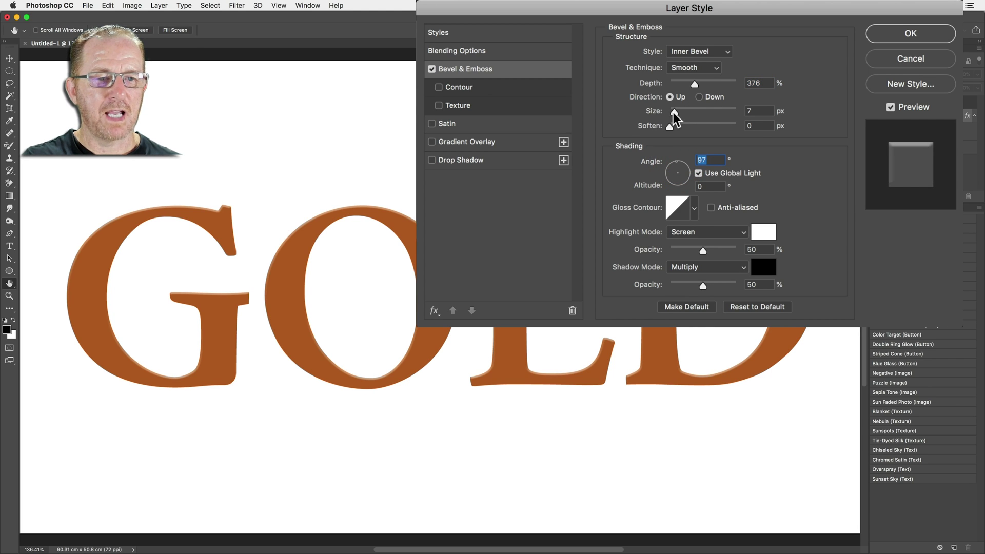
{"action": "left_click", "coordinate": [699, 97]}
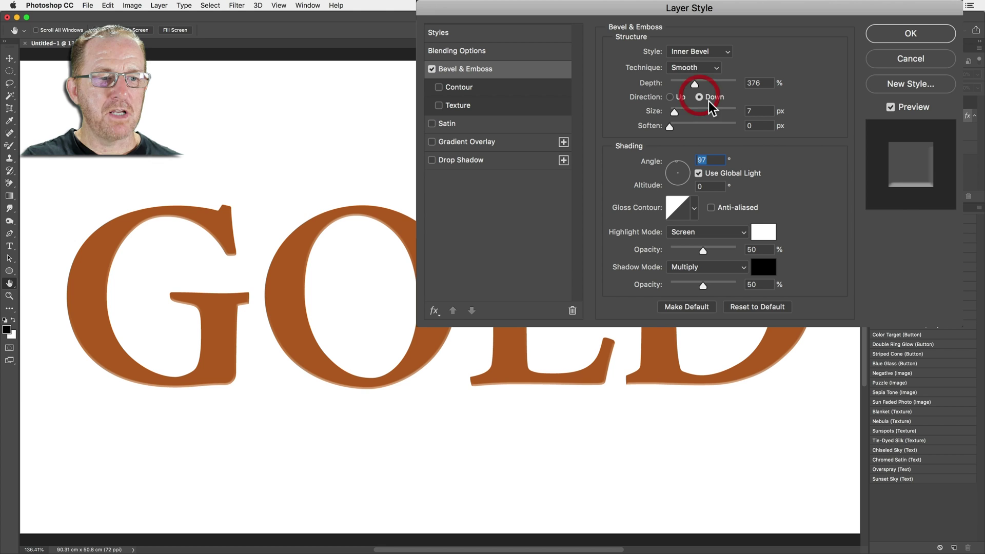
{"action": "left_click", "coordinate": [670, 96]}
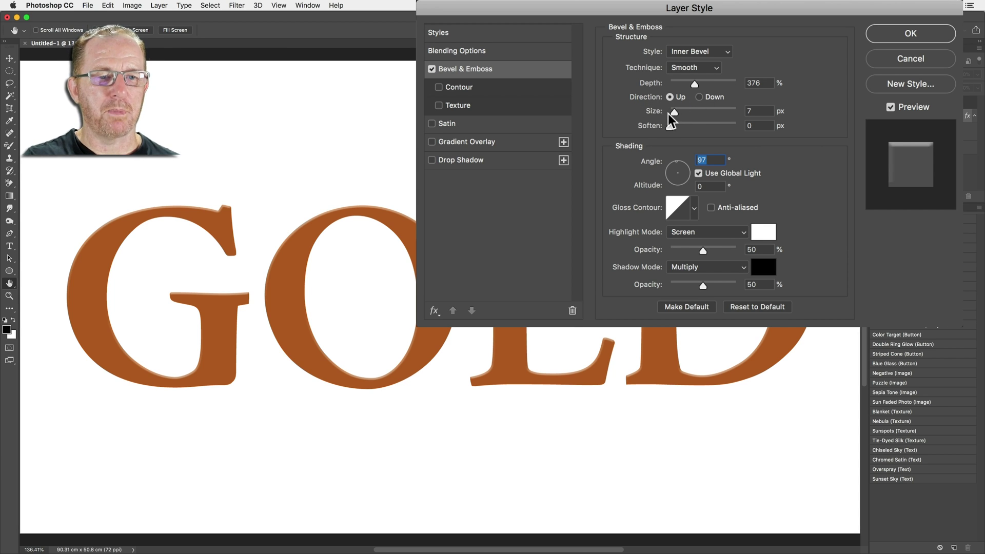
{"action": "left_click_drag", "start_coordinate": [676, 111], "coordinate": [681, 113]}
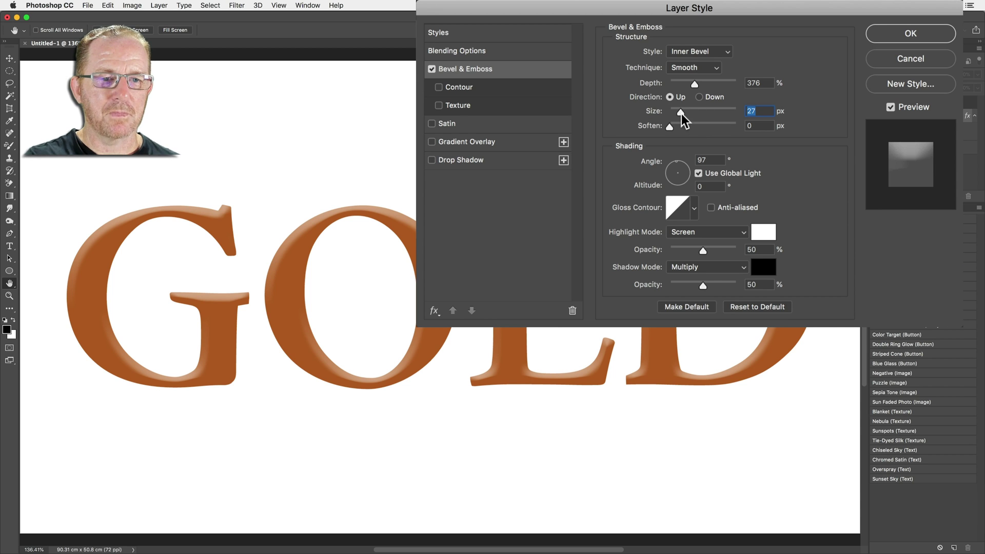
{"action": "left_click_drag", "start_coordinate": [680, 113], "coordinate": [691, 112]}
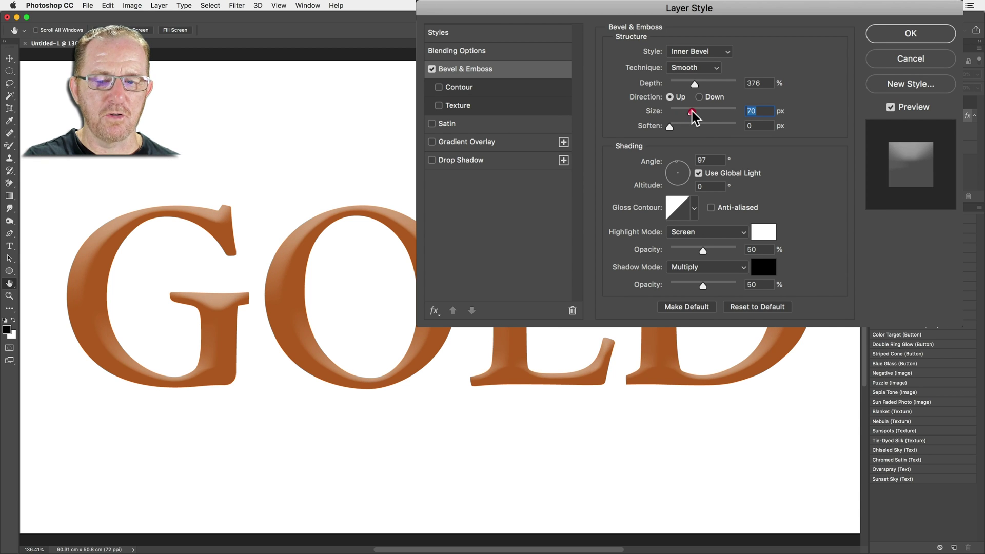
{"action": "left_click_drag", "start_coordinate": [692, 111], "coordinate": [685, 112]}
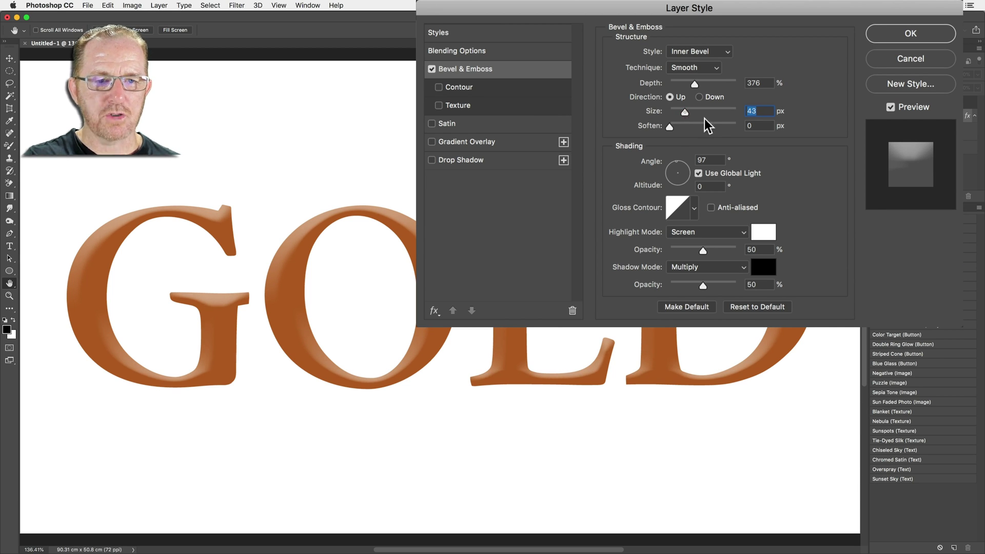
- Compare Chisel Hard and Smooth bevel techniques, settling on Smooth
{"action": "left_click", "coordinate": [690, 72]}
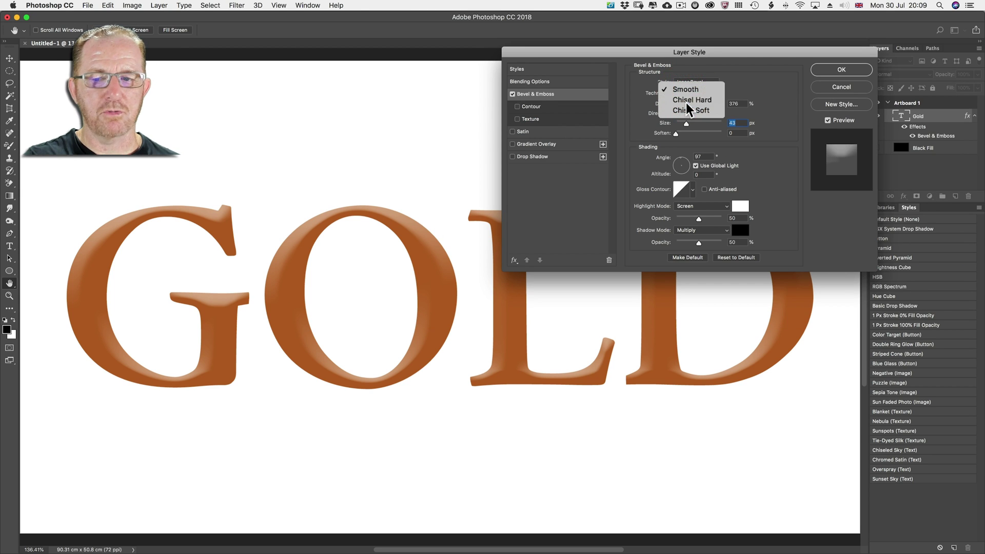
{"action": "left_click", "coordinate": [686, 101]}
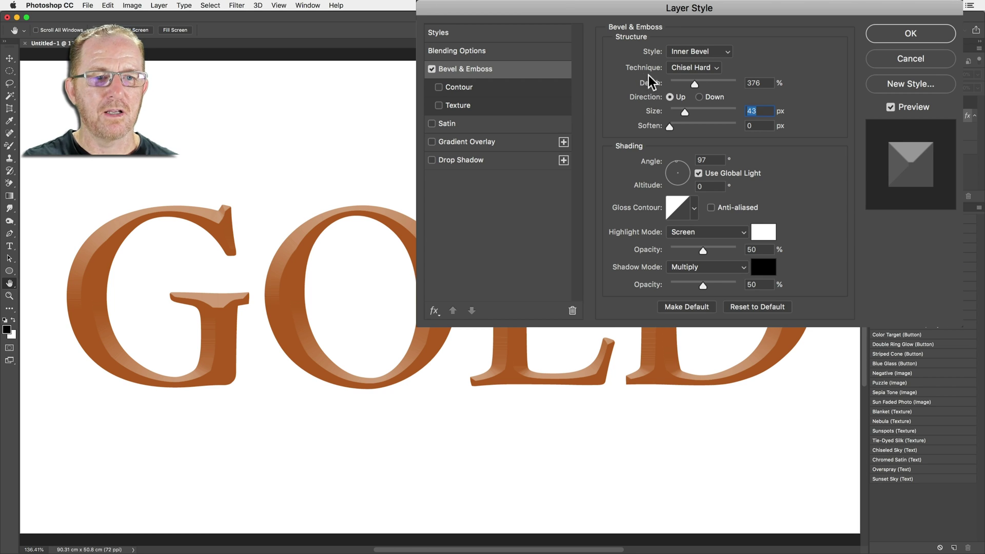
{"action": "left_click", "coordinate": [680, 67]}
{"action": "left_click", "coordinate": [685, 93]}
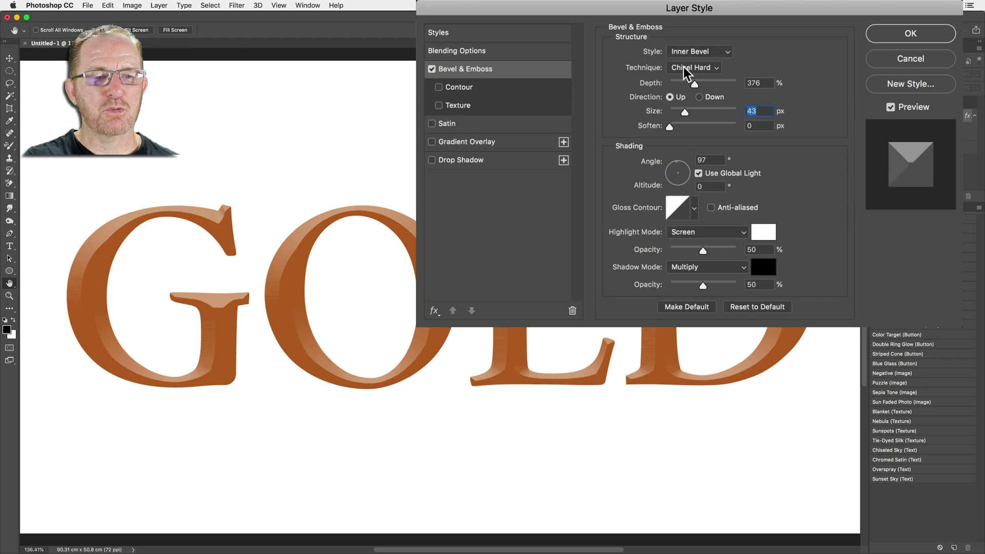
{"action": "left_click", "coordinate": [681, 69]}
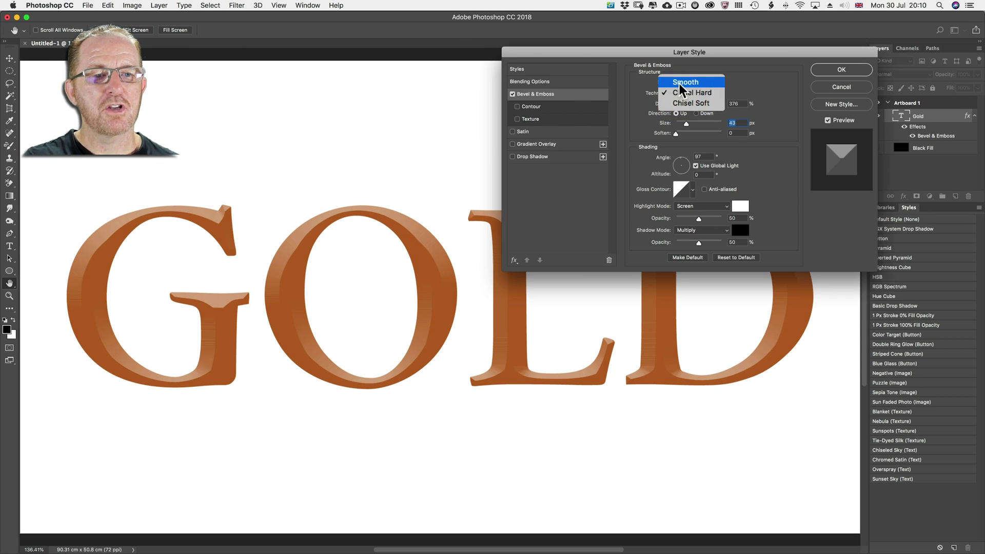
{"action": "left_click", "coordinate": [680, 83]}
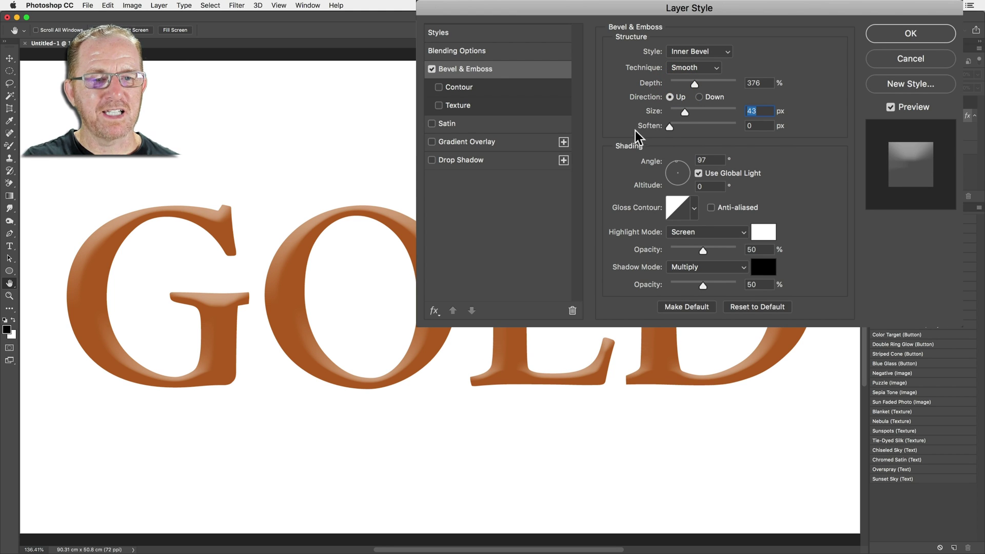
{"action": "left_click", "coordinate": [680, 67]}
{"action": "left_click", "coordinate": [685, 82]}
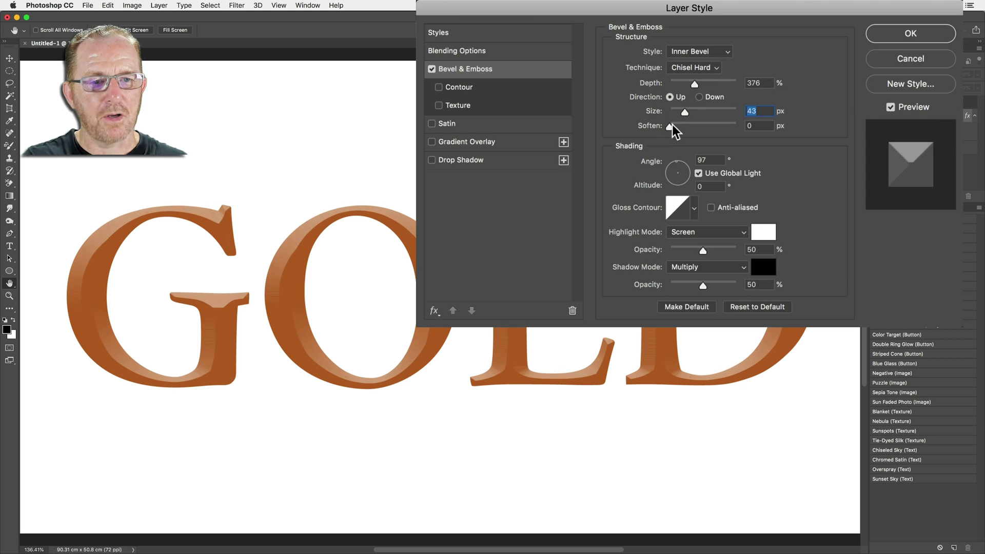
{"action": "left_click", "coordinate": [670, 127]}
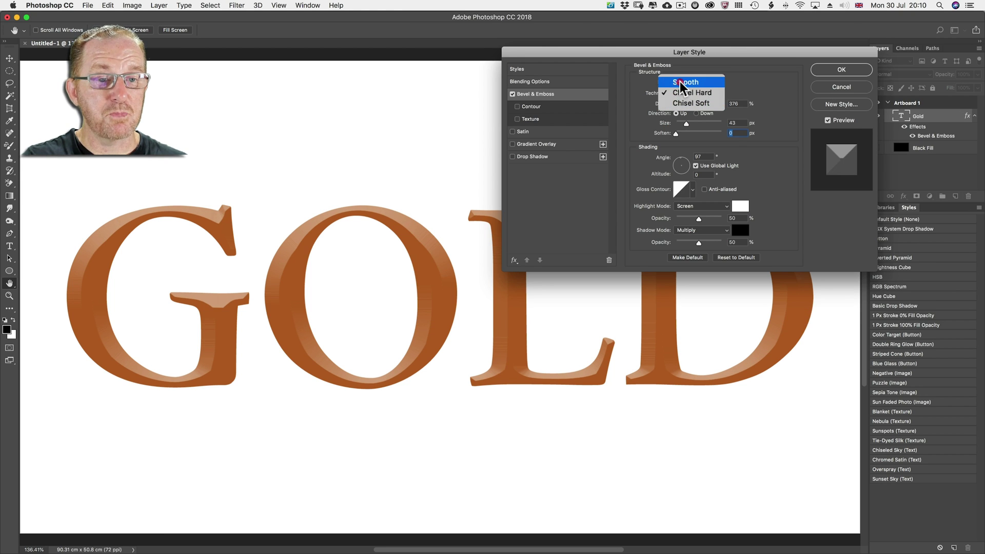
{"action": "left_click", "coordinate": [679, 82]}
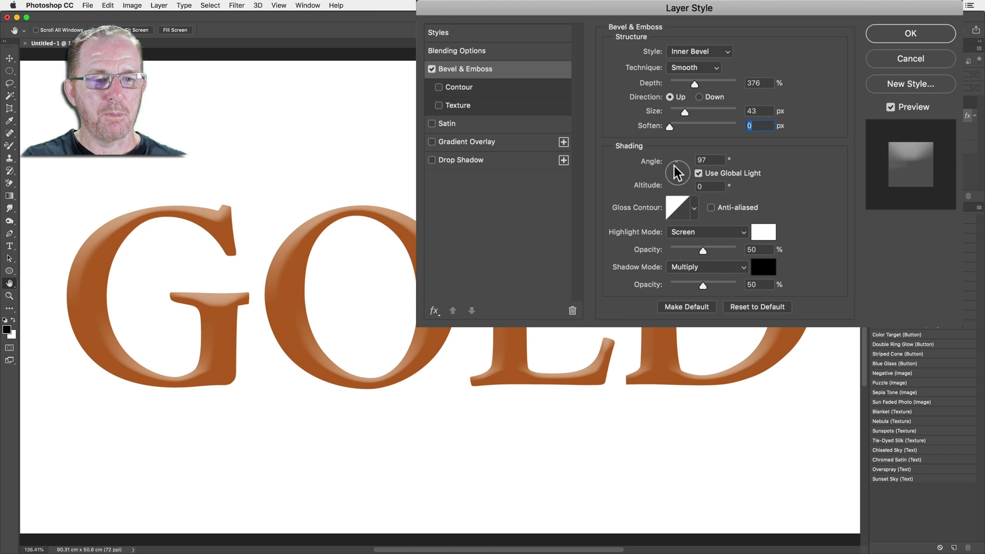
- Move the bevel light source on the Angle dial to shine from overhead (90° altitude, 96° angle)
{"action": "left_click_drag", "start_coordinate": [676, 166], "coordinate": [684, 165]}
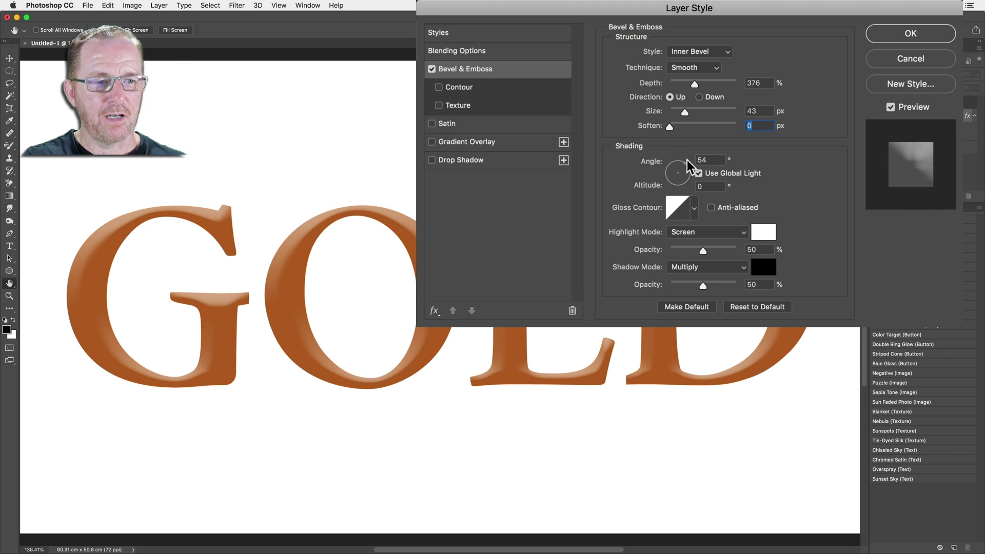
{"action": "left_click_drag", "start_coordinate": [687, 161], "coordinate": [672, 164]}
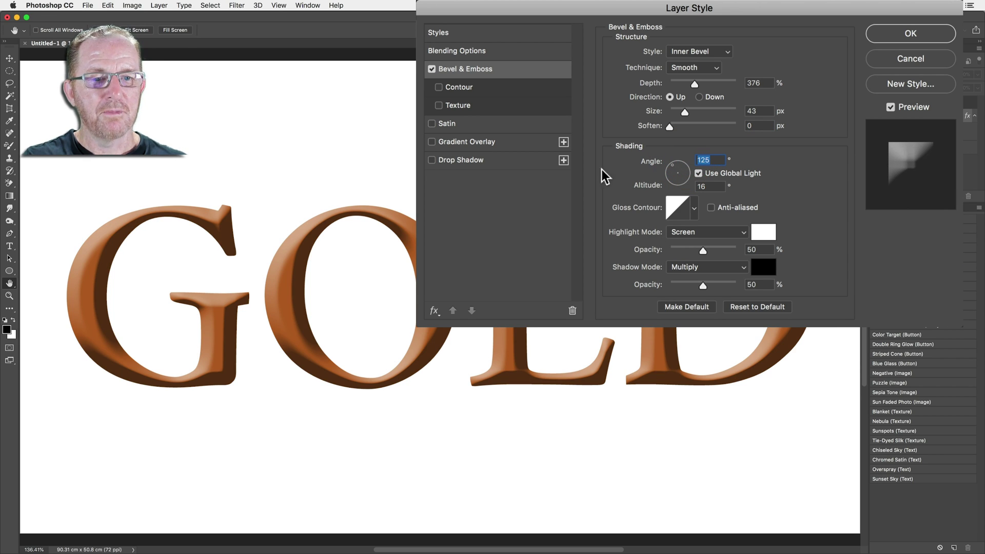
{"action": "left_click", "coordinate": [666, 164]}
{"action": "mouse_move", "coordinate": [666, 167]}
{"action": "left_mouse_down"}
{"action": "mouse_move", "coordinate": [687, 159]}
{"action": "mouse_move", "coordinate": [674, 159]}
{"action": "mouse_move", "coordinate": [679, 172]}
{"action": "mouse_move", "coordinate": [677, 163]}
{"action": "left_mouse_up"}
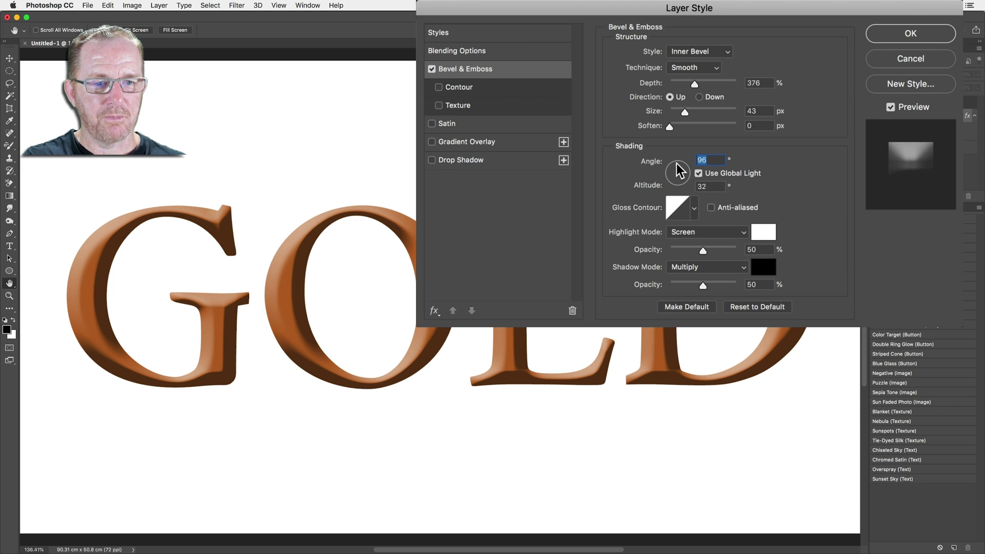
- Enter a 30° light altitude and step the light angle with Shift+arrows to 80°
{"action": "double_click", "coordinate": [709, 188]}
{"action": "type", "text": "90"}
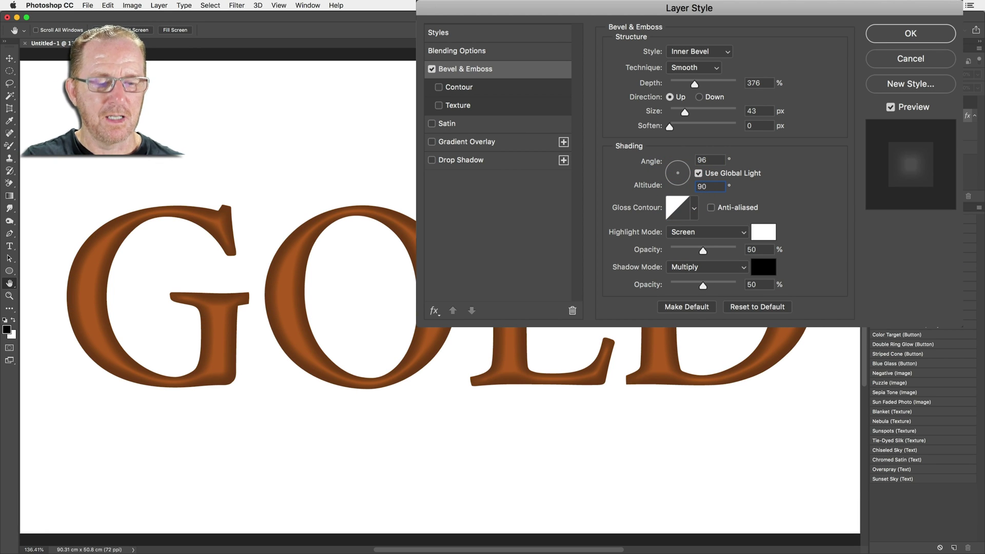
{"action": "key", "text": "BackSpace"}
{"action": "key", "text": "BackSpace"}
{"action": "type", "text": "30"}
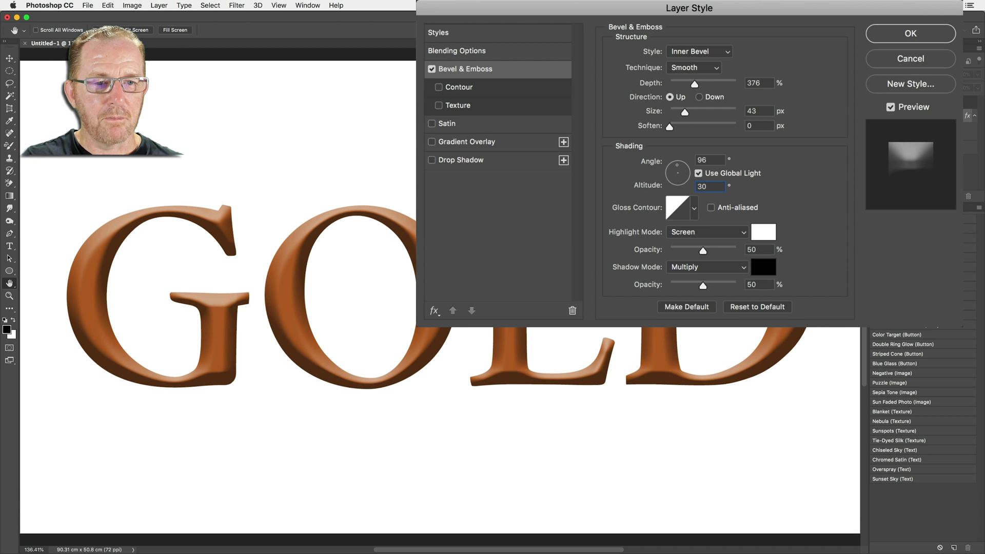
{"action": "key", "text": "shift+Tab"}
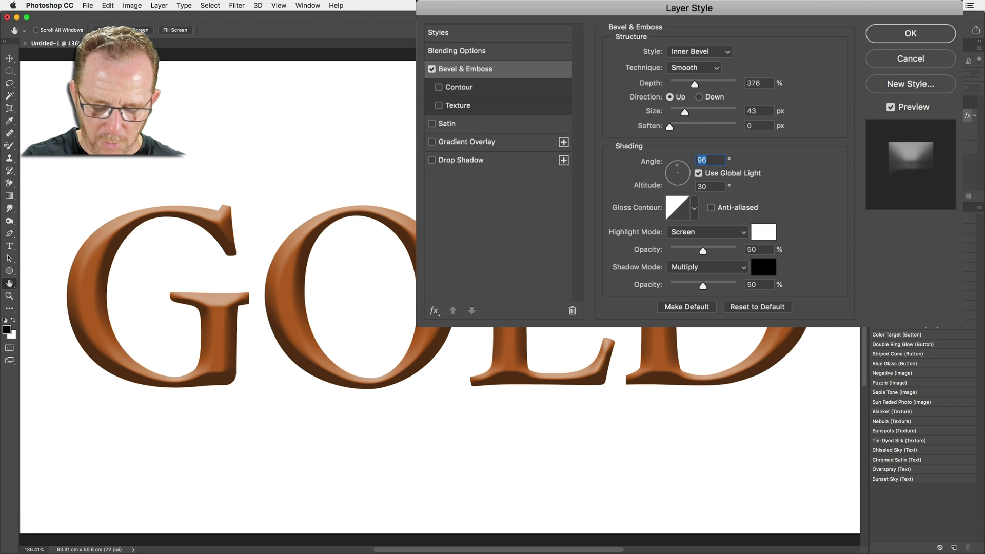
{"action": "key", "text": "shift+Down"}
{"action": "key", "text": "shift+Down"}
{"action": "key", "text": "shift+Down"}
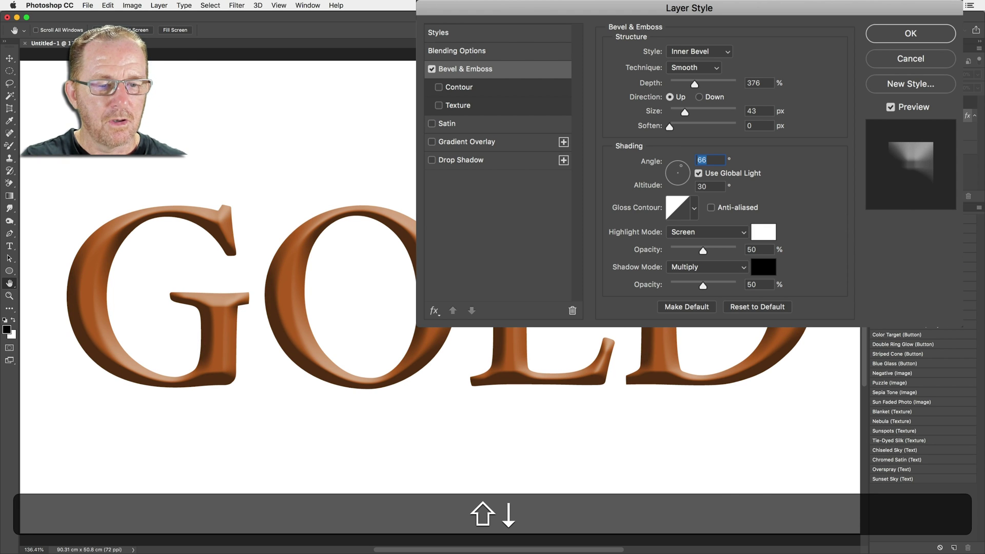
{"action": "key", "text": "shift+Up"}
{"action": "key", "text": "shift+Up"}
{"action": "key", "text": "shift+Up"}
{"action": "key", "text": "shift+Up"}
{"action": "key", "text": "shift+Up"}
{"action": "key", "text": "shift+Up"}
{"action": "key", "text": "shift+Up"}
{"action": "key", "text": "shift+Up"}
{"action": "key", "text": "shift+Up"}
{"action": "key", "text": "shift+Up"}
{"action": "key", "text": "shift+Up"}
{"action": "key", "text": "shift+Down"}
{"action": "key", "text": "shift+Down"}
{"action": "key", "text": "shift+Down"}
{"action": "key", "text": "shift+Down"}
{"action": "key", "text": "shift+Down"}
{"action": "key", "text": "shift+Down"}
{"action": "key", "text": "shift+Down"}
{"action": "key", "text": "shift+Down"}
{"action": "key", "text": "shift+Down"}
{"action": "key", "text": "shift+Down"}
{"action": "key", "text": "shift+Down"}
{"action": "key", "text": "shift+Down"}
{"action": "key", "text": "shift+Up"}
{"action": "key", "text": "shift+Down"}
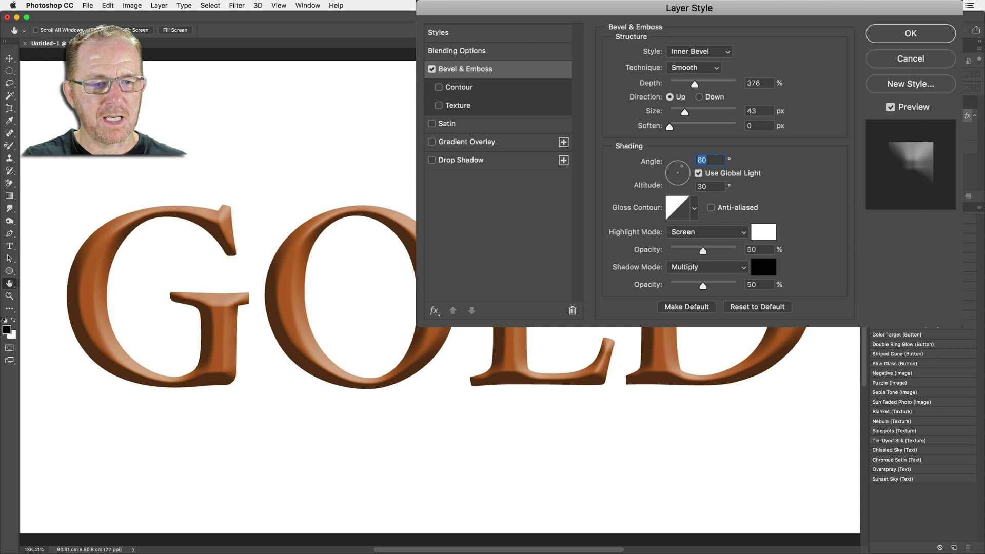
{"action": "left_click", "coordinate": [677, 206]}
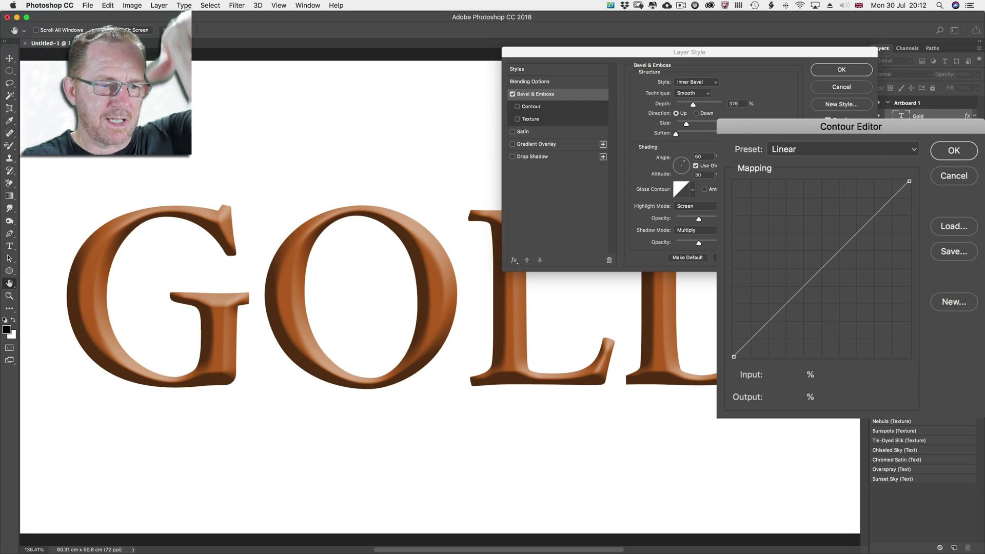
{"action": "left_click_drag", "start_coordinate": [855, 235], "coordinate": [870, 281]}
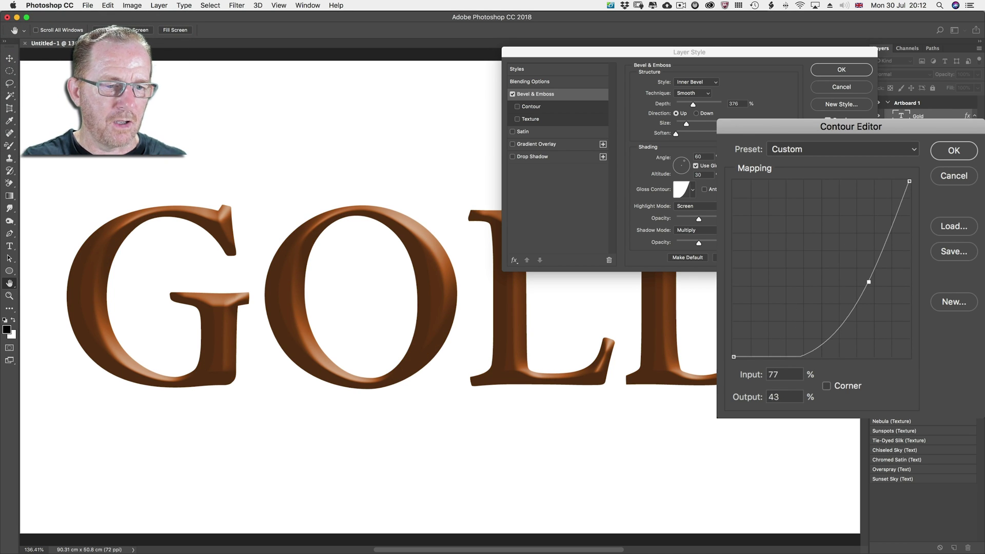
{"action": "left_click_drag", "start_coordinate": [769, 350], "coordinate": [766, 232]}
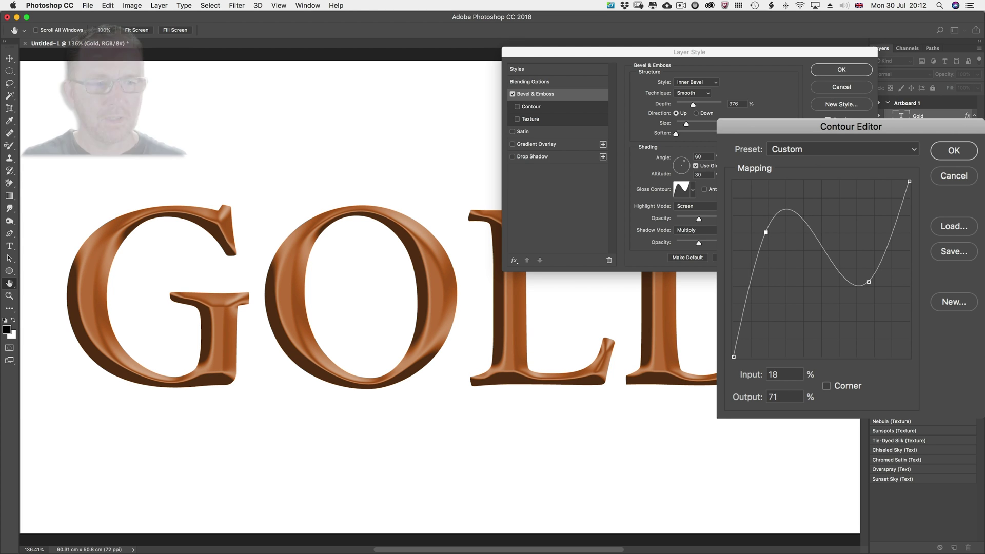
{"action": "key", "text": "alt"}
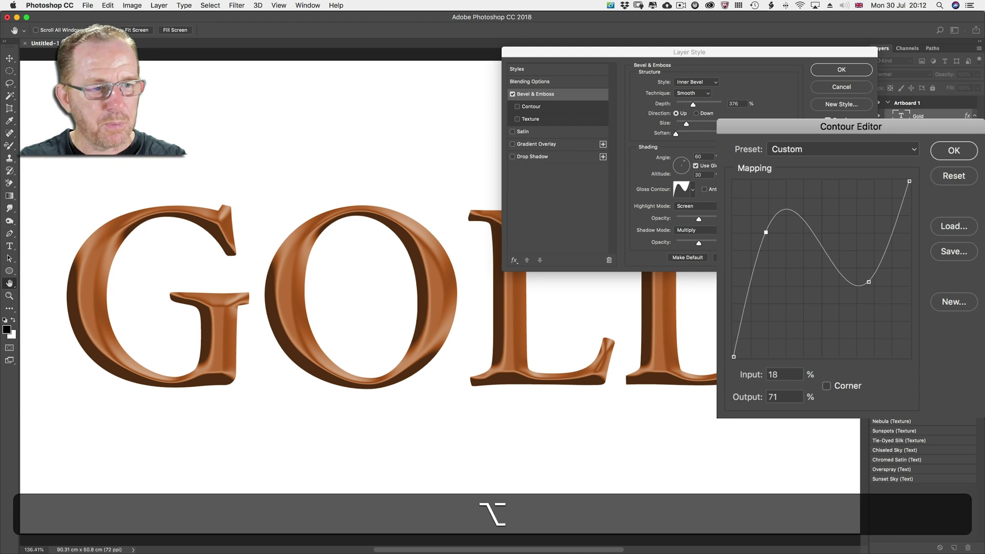
{"action": "left_click", "coordinate": [953, 175], "text": "alt"}
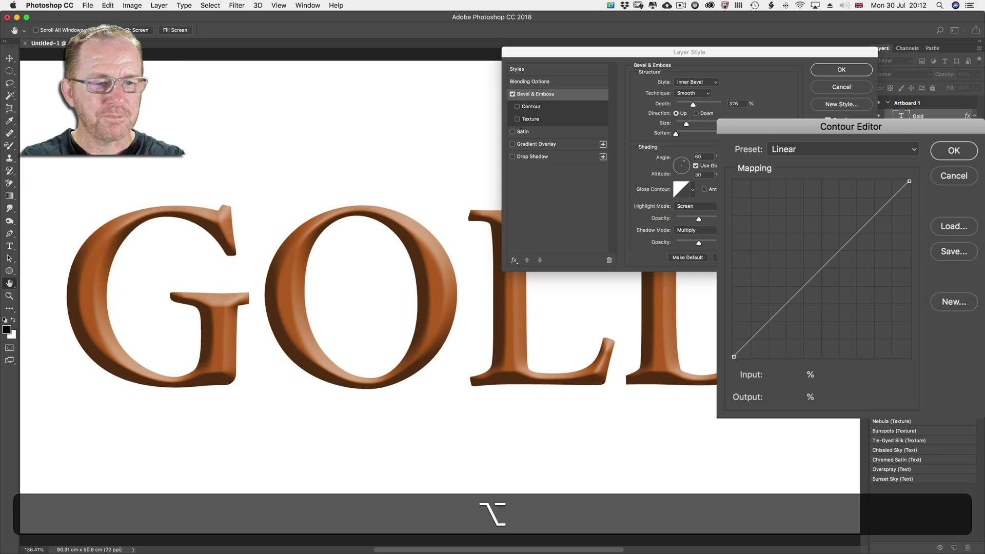
{"action": "key", "text": "Return"}
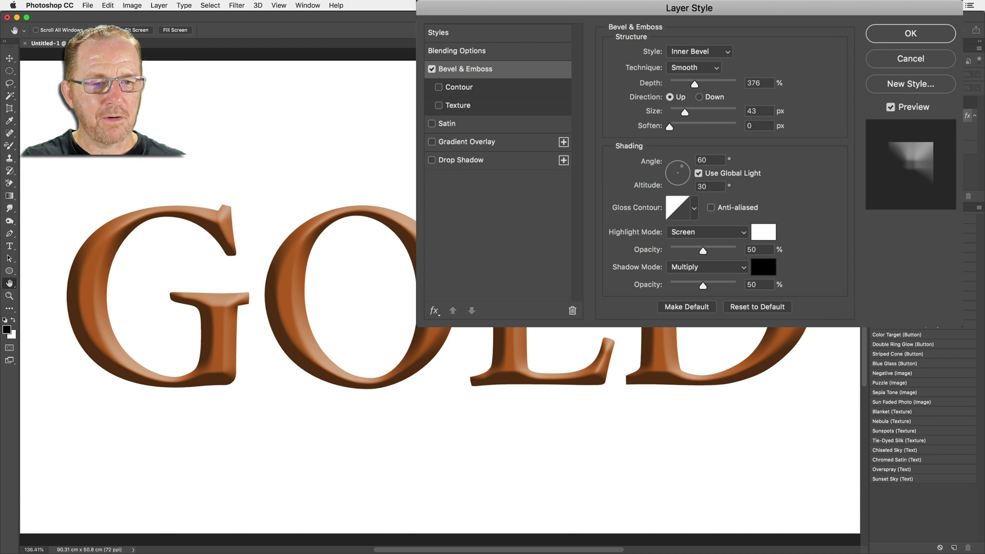
- Preview the bevel's Gloss Contour presets one by one
{"action": "left_click", "coordinate": [693, 207]}
{"action": "left_click", "coordinate": [630, 239]}
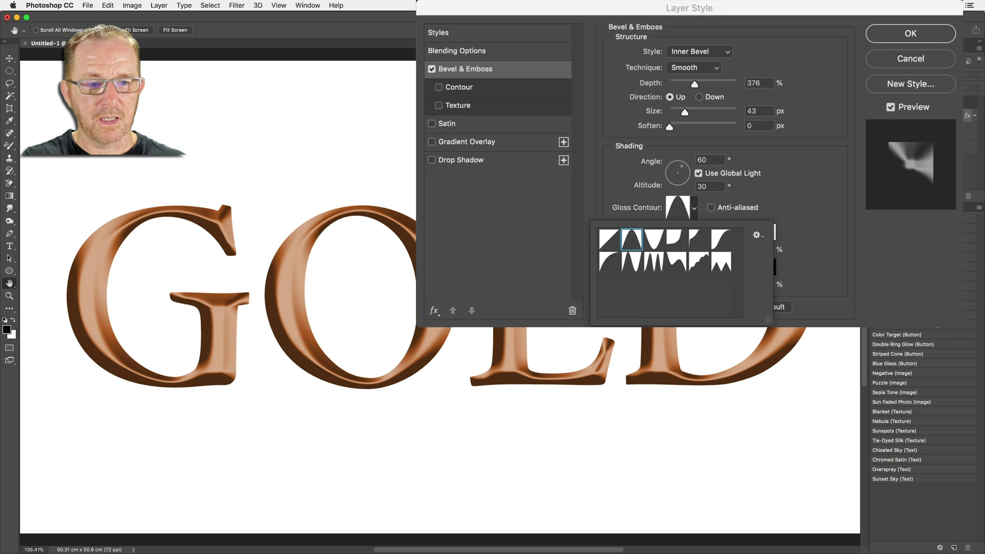
{"action": "left_click", "coordinate": [652, 240]}
{"action": "left_click", "coordinate": [676, 239]}
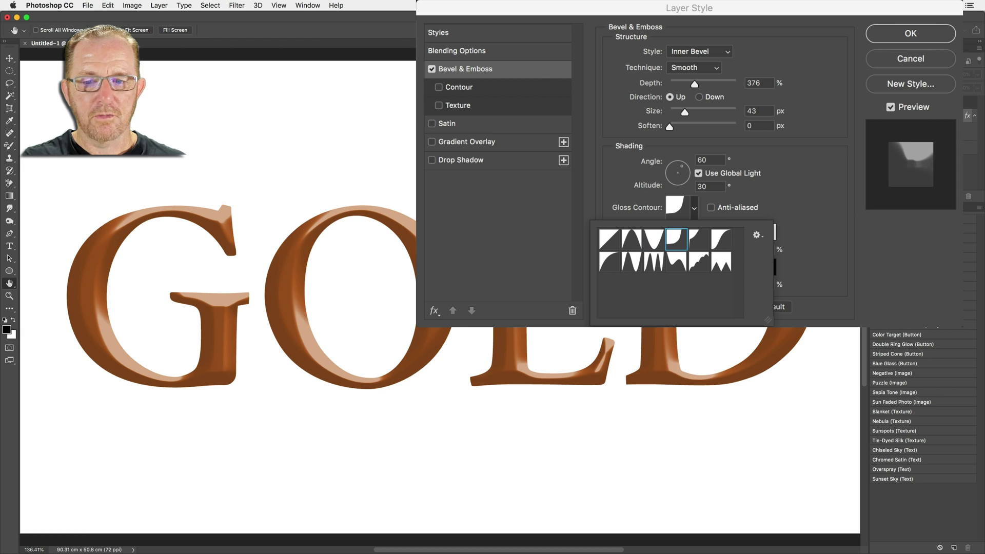
{"action": "left_click", "coordinate": [698, 239]}
{"action": "left_click", "coordinate": [720, 239]}
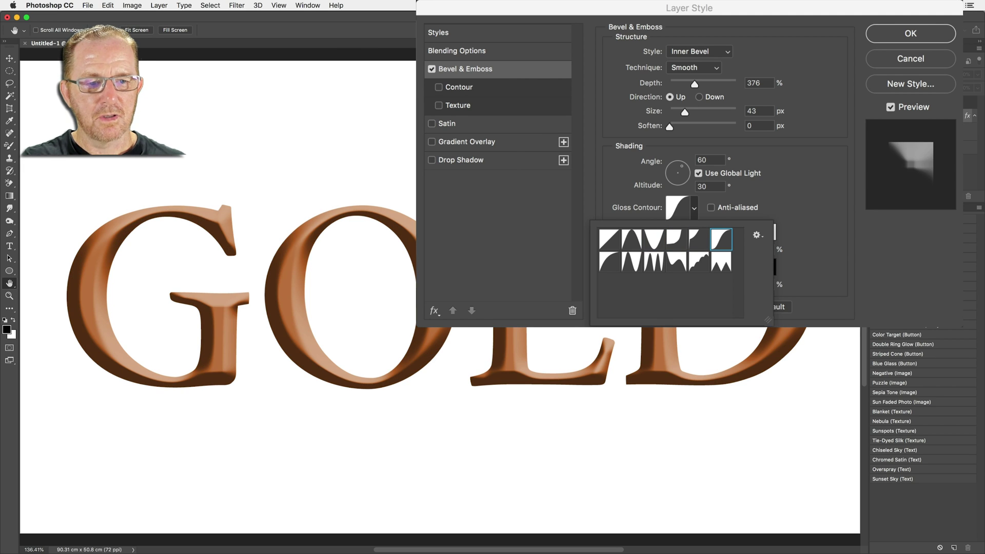
{"action": "key", "text": "Right"}
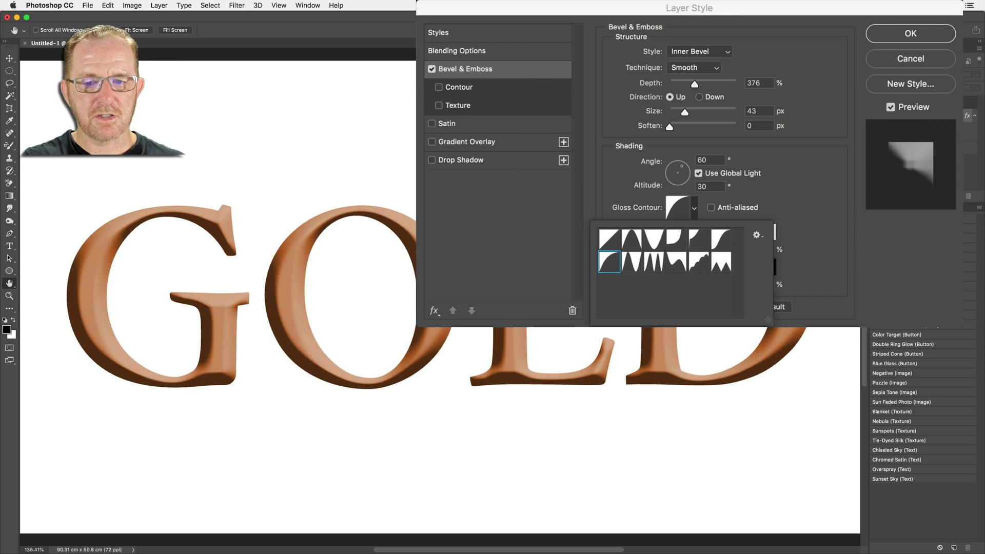
{"action": "key", "text": "Right"}
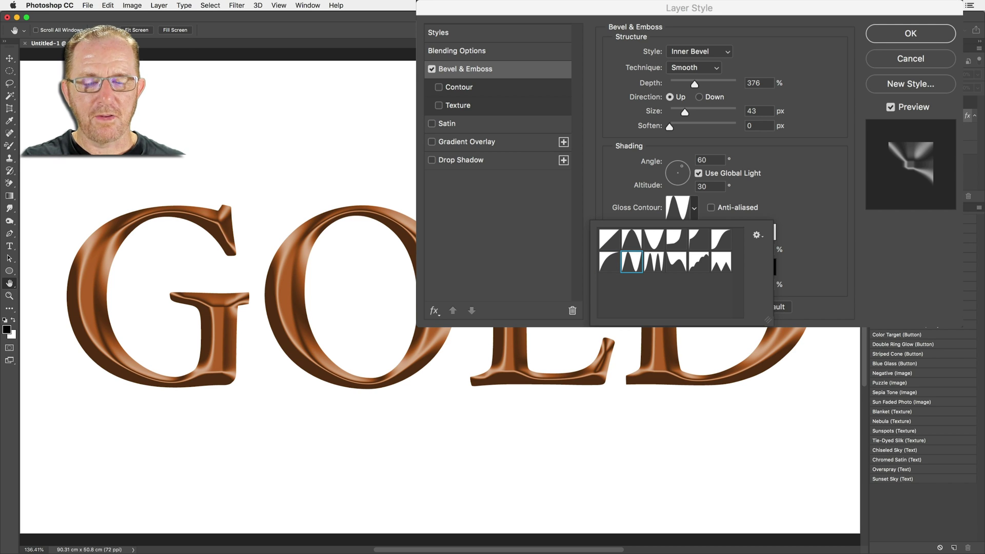
{"action": "key", "text": "Right"}
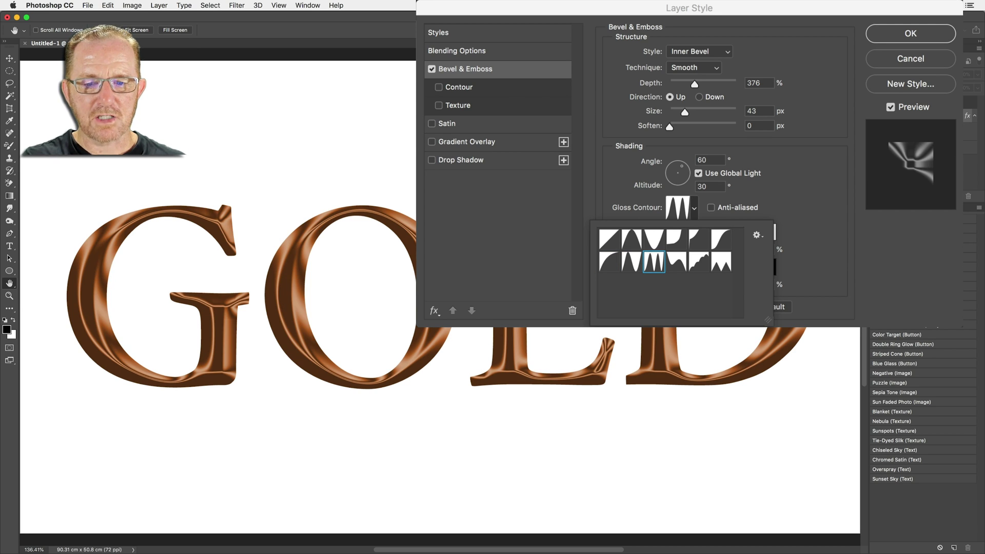
{"action": "key", "text": "Left"}
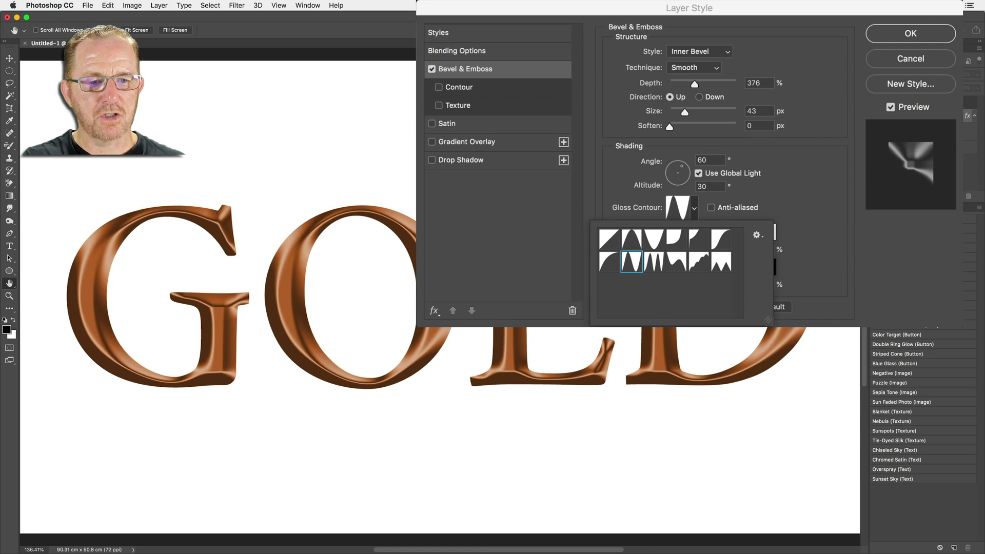
{"action": "key", "text": "Return"}
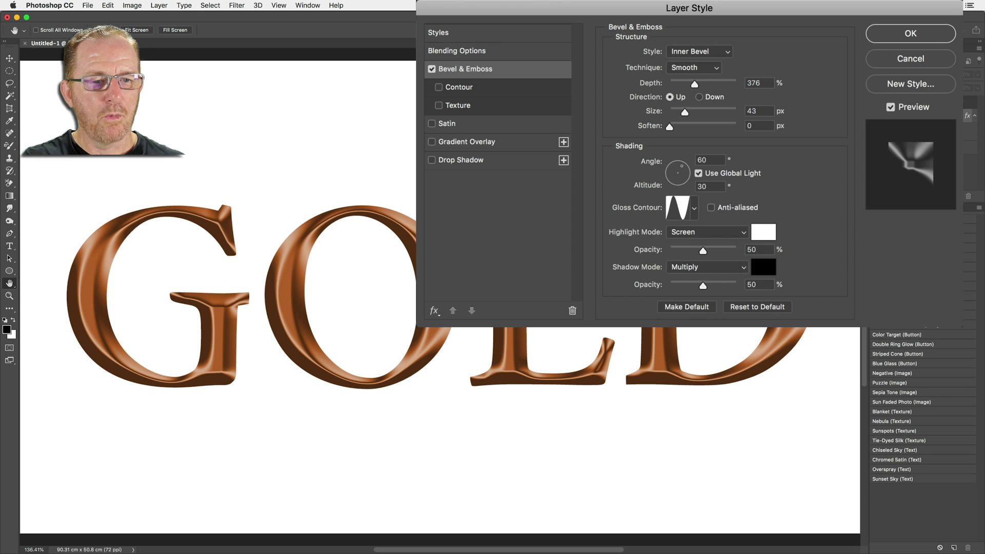
- Apply the triple-peak Ring gloss contour to the bevel
{"action": "left_click", "coordinate": [694, 208]}
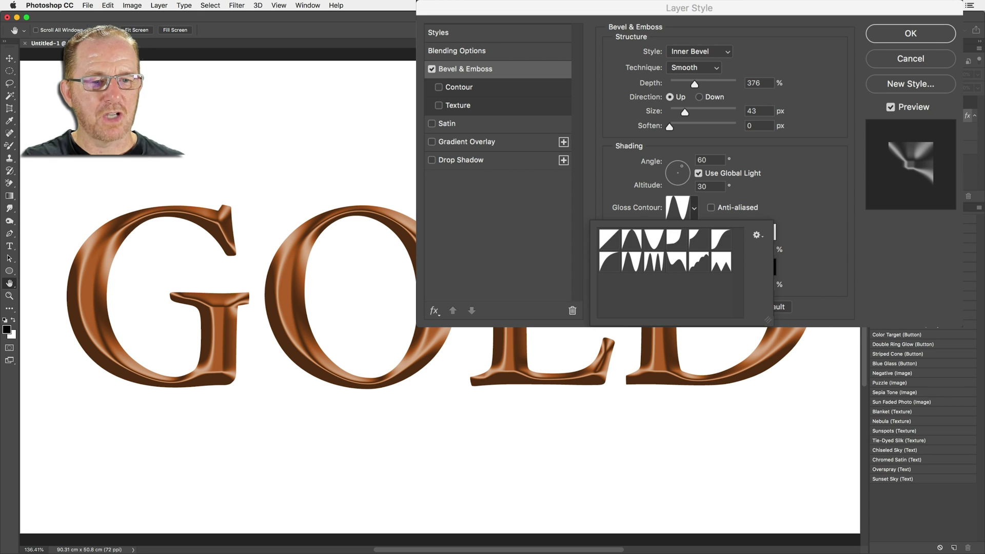
{"action": "left_click", "coordinate": [654, 262]}
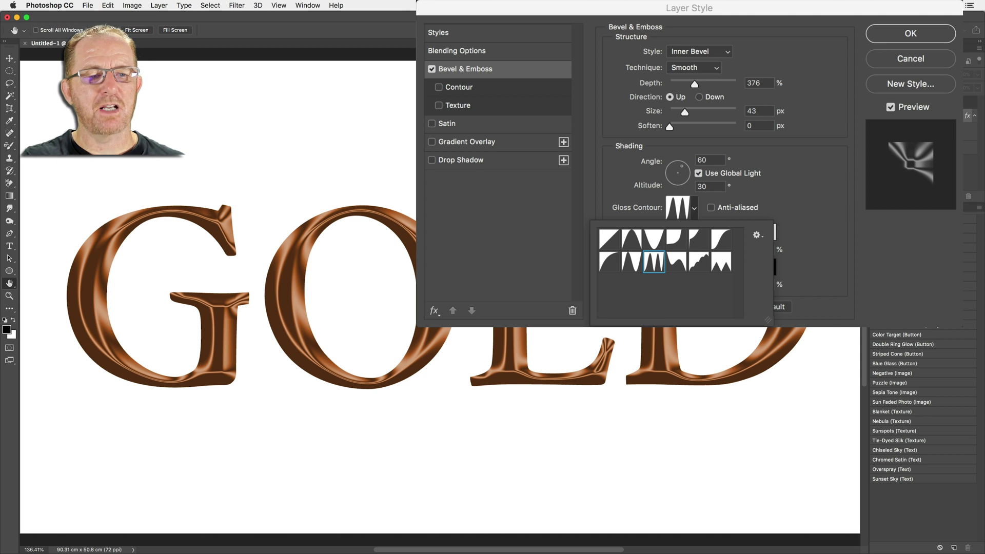
{"action": "key", "text": "Return"}
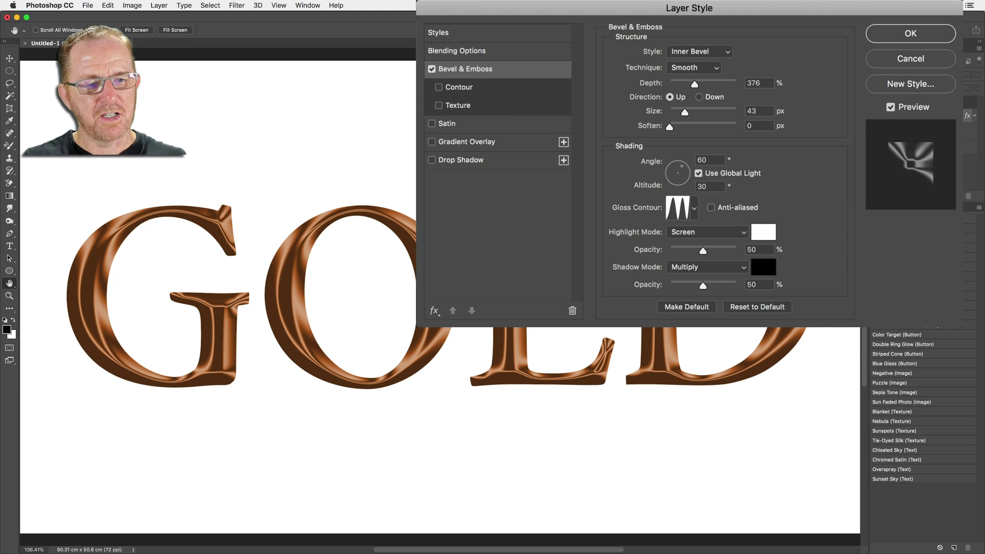
- Set bevel shadow opacity to 53% and highlight opacity to 69%, then enable Contour
{"action": "mouse_move", "coordinate": [702, 285]}
{"action": "left_mouse_down"}
{"action": "mouse_move", "coordinate": [736, 284]}
{"action": "mouse_move", "coordinate": [704, 285]}
{"action": "left_mouse_up"}
{"action": "left_click_drag", "start_coordinate": [702, 249], "coordinate": [714, 251]}
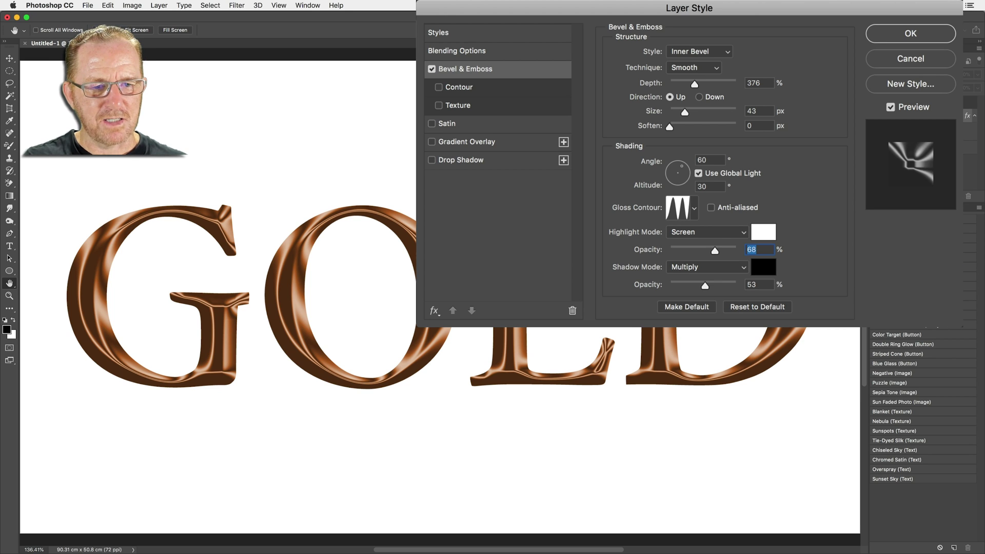
{"action": "key", "text": "Up"}
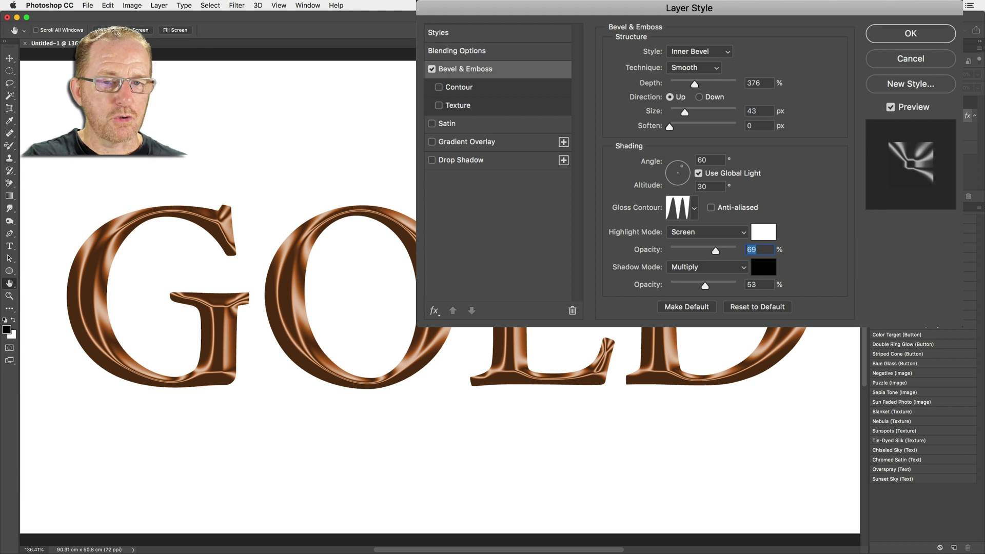
{"action": "left_click", "coordinate": [458, 86]}
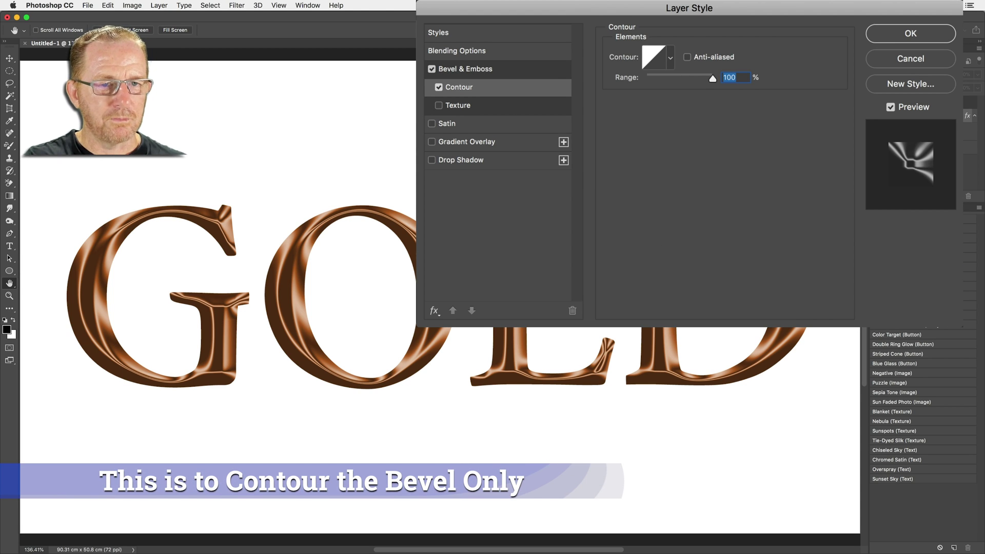
- Choose the half-round rounded-slope contour preset and set its Range to 54%
{"action": "left_click", "coordinate": [670, 57]}
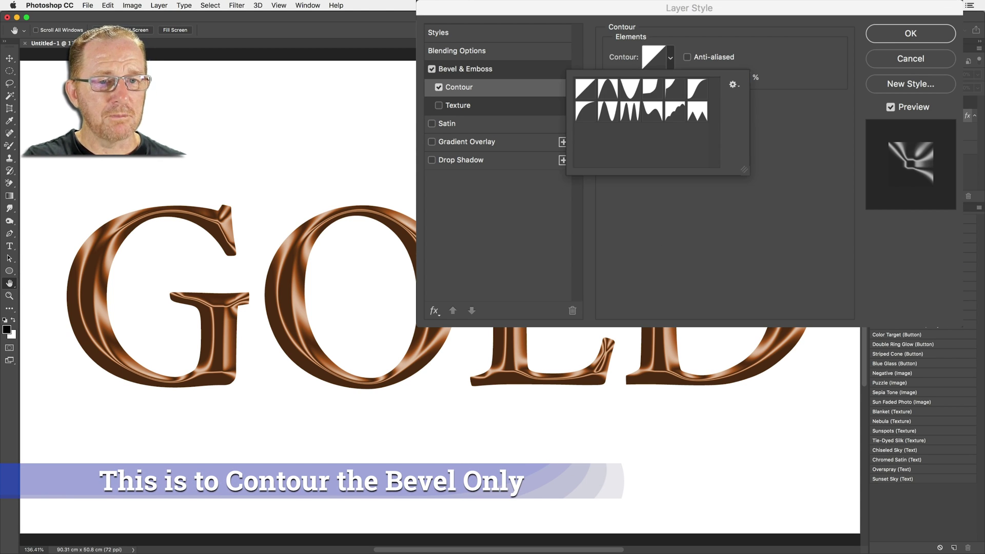
{"action": "left_click", "coordinate": [607, 89]}
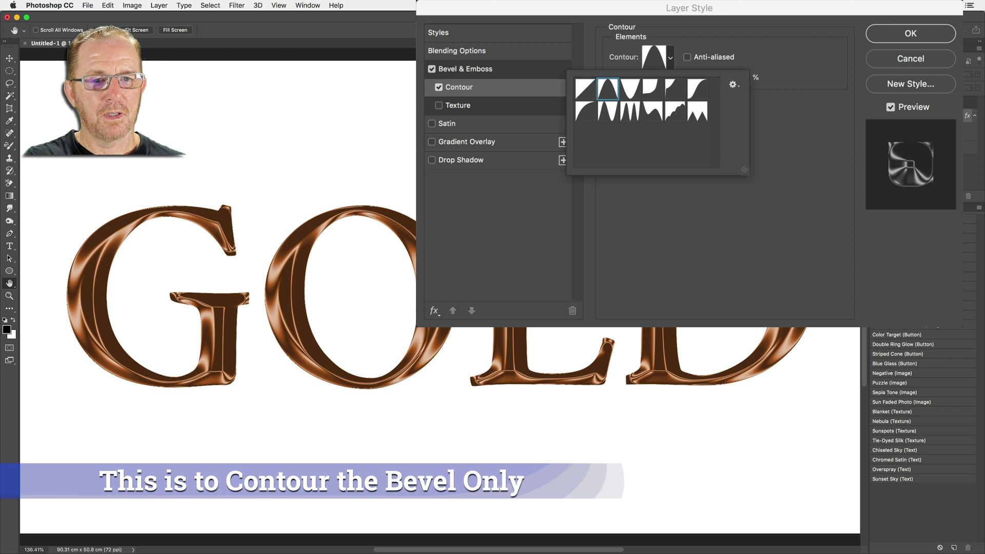
{"action": "key", "text": "Right"}
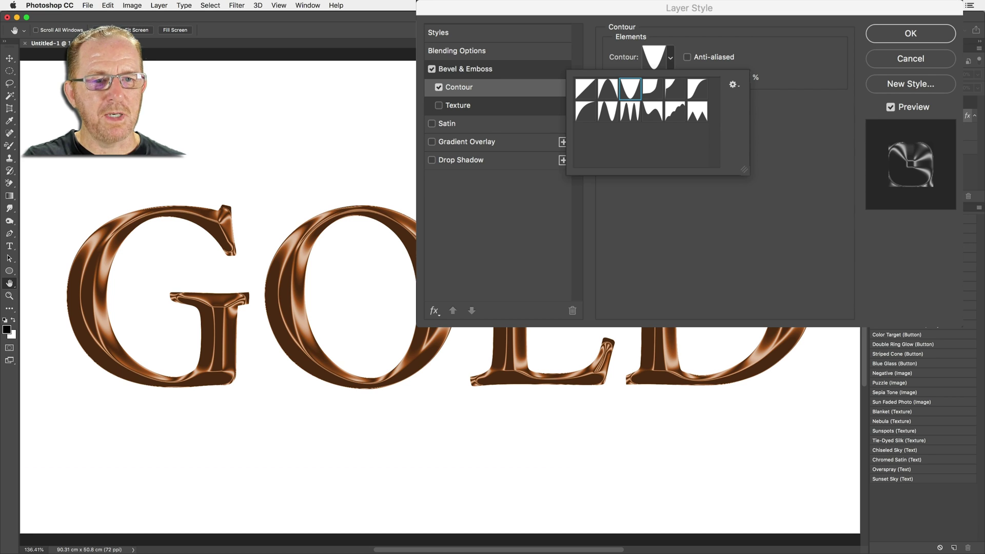
{"action": "key", "text": "Right"}
{"action": "key", "text": "Right"}
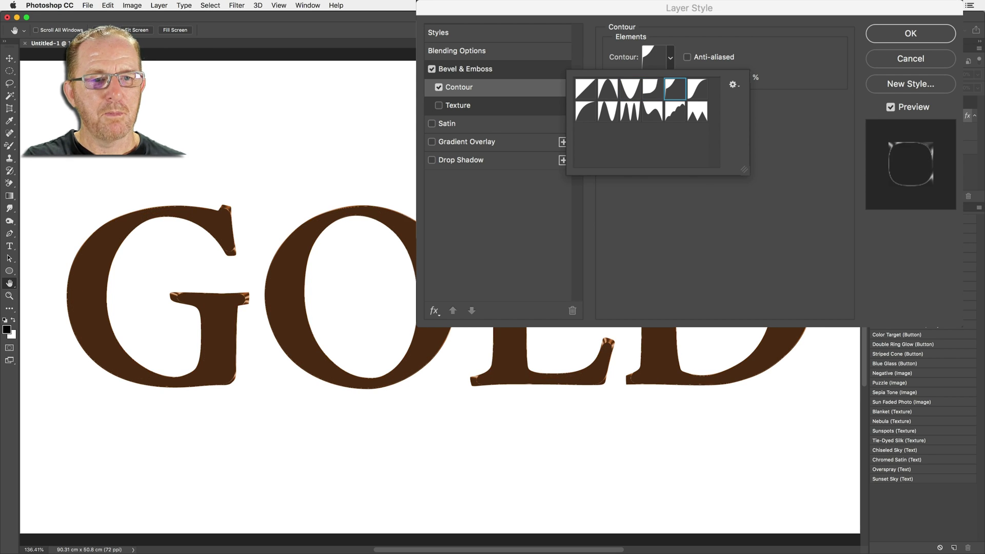
{"action": "key", "text": "Right"}
{"action": "key", "text": "Down"}
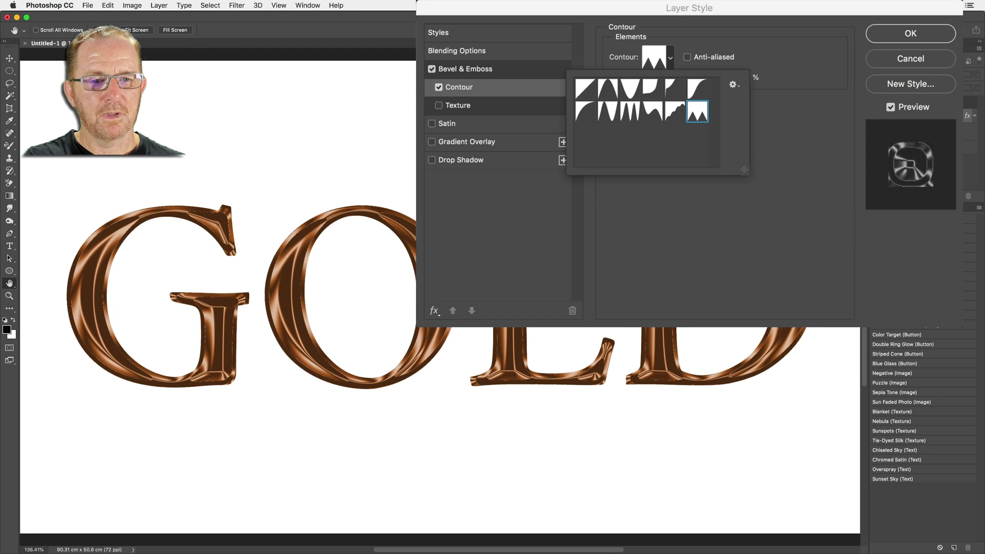
{"action": "key", "text": "Left"}
{"action": "key", "text": "Left"}
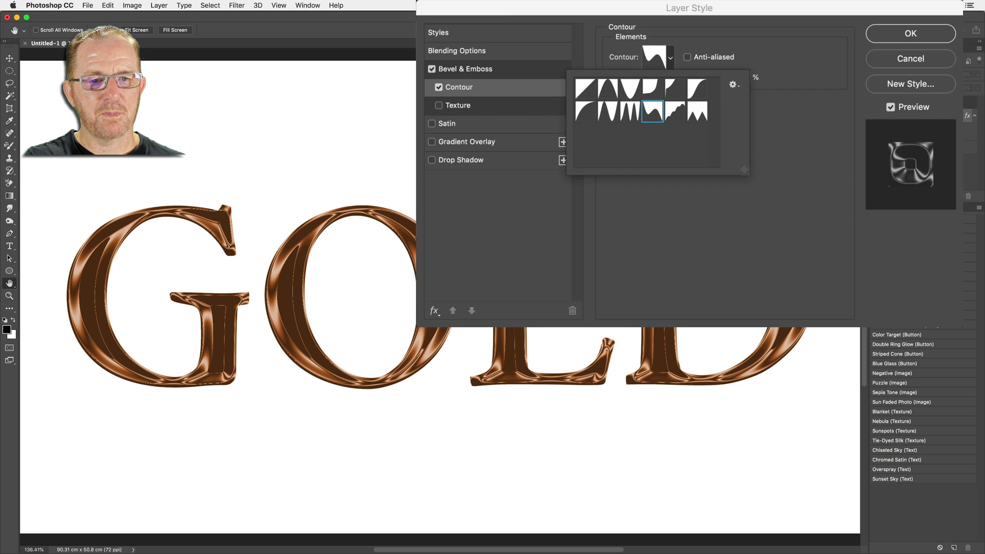
{"action": "key", "text": "Left"}
{"action": "key", "text": "Left"}
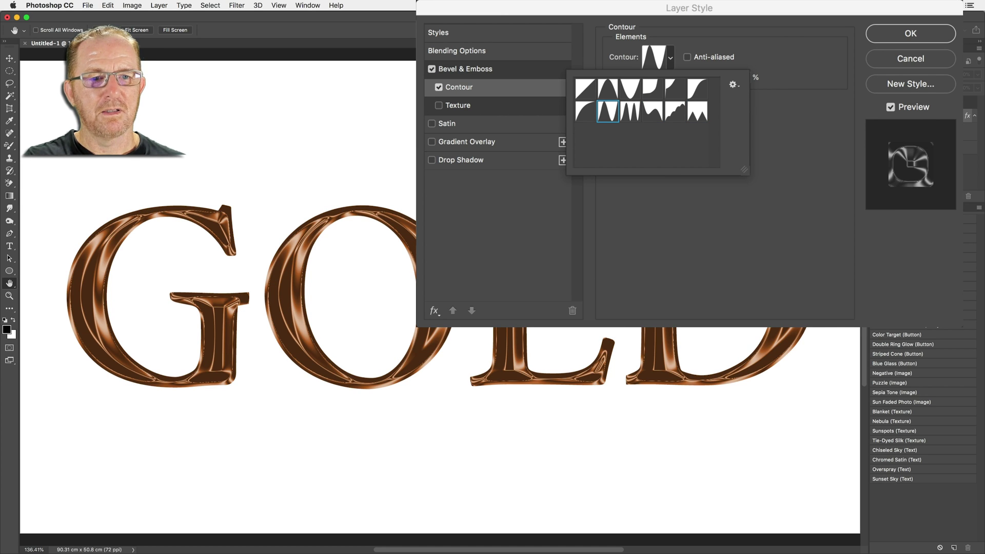
{"action": "key", "text": "Left"}
{"action": "key", "text": "Left"}
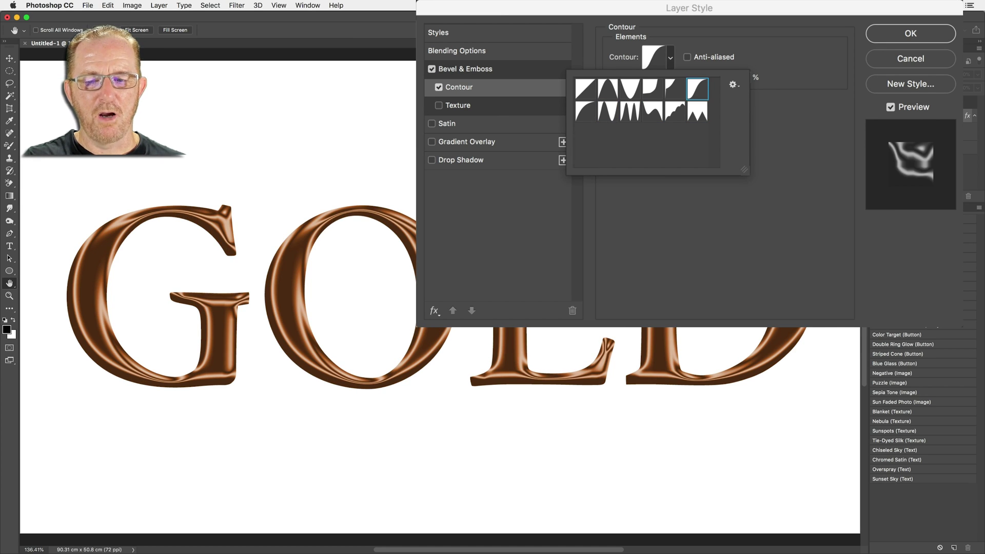
{"action": "key", "text": "Return"}
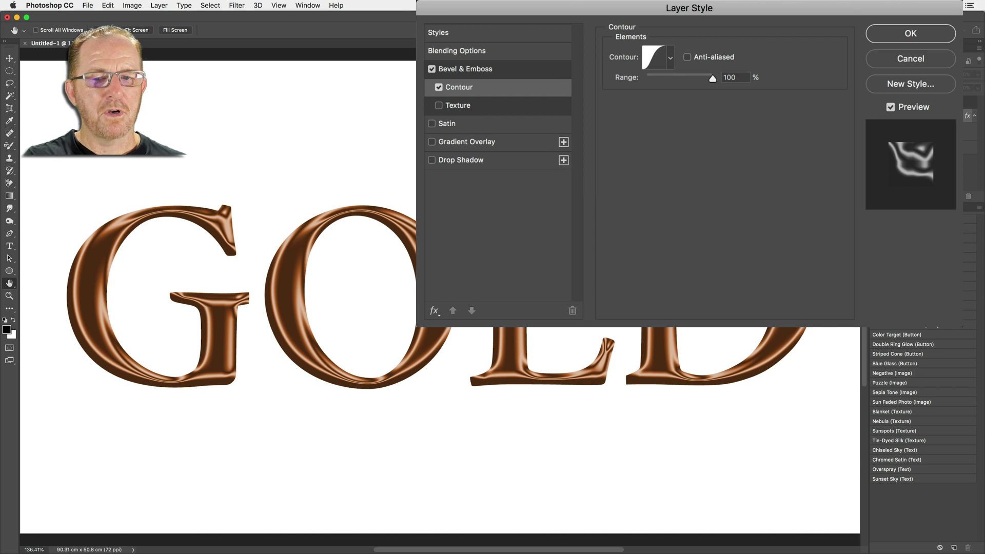
{"action": "left_click_drag", "start_coordinate": [712, 78], "coordinate": [681, 78]}
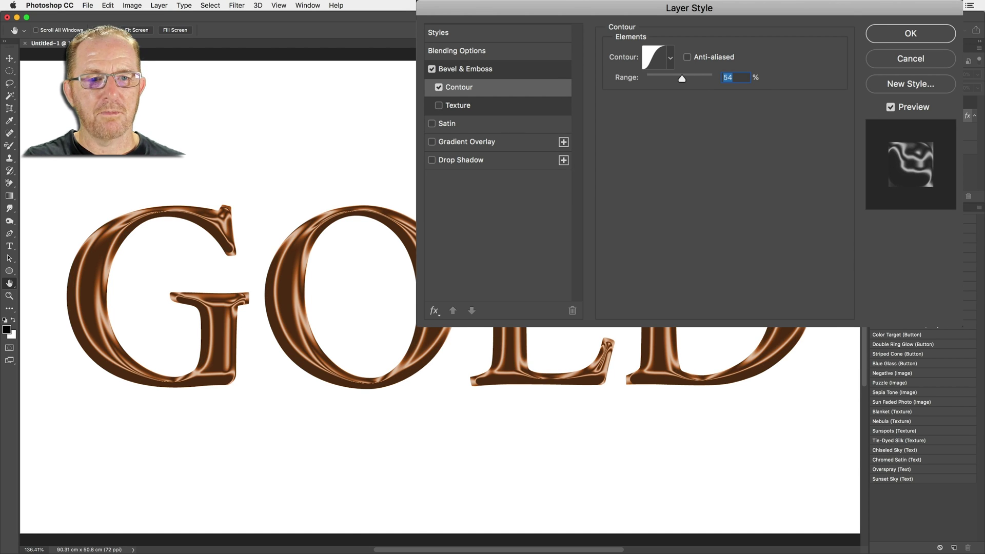
- Set GOLD's Bevel & Emboss to 36 px size and 324% depth with an anti-aliased contour
{"action": "left_click", "coordinate": [465, 68]}
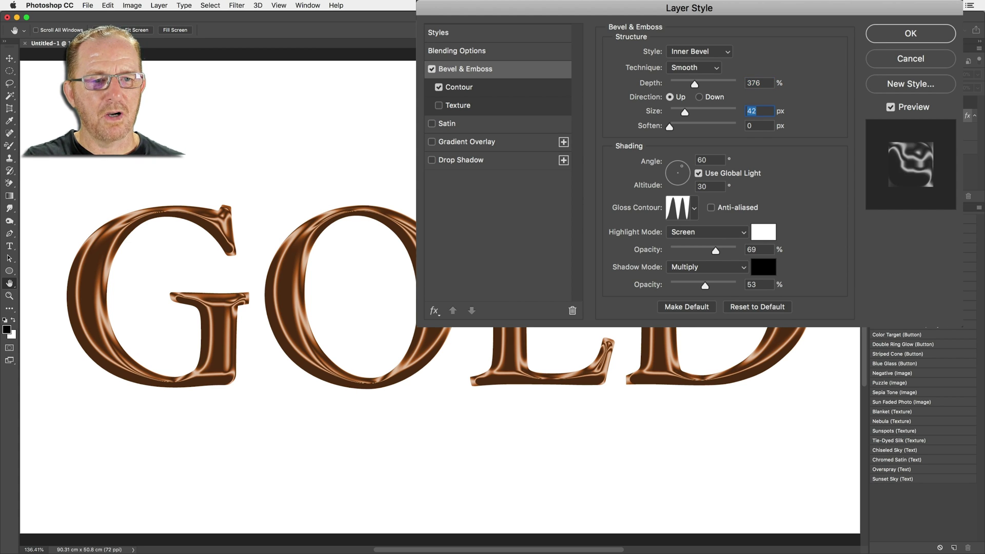
{"action": "key", "text": "Down"}
{"action": "key", "text": "Down"}
{"action": "key", "text": "Down"}
{"action": "key", "text": "Down"}
{"action": "key", "text": "Down"}
{"action": "key", "text": "Down"}
{"action": "key", "text": "Down"}
{"action": "key", "text": "Down"}
{"action": "key", "text": "Down"}
{"action": "key", "text": "Down"}
{"action": "key", "text": "Up"}
{"action": "key", "text": "Up"}
{"action": "key", "text": "Up"}
{"action": "key", "text": "shift+Tab"}
{"action": "key", "text": "shift+Down"}
{"action": "key", "text": "shift+Down"}
{"action": "key", "text": "shift+Down"}
{"action": "key", "text": "shift+Down"}
{"action": "key", "text": "shift+Down"}
{"action": "key", "text": "shift+Down"}
{"action": "key", "text": "Down"}
{"action": "key", "text": "Down"}
{"action": "key", "text": "Down"}
{"action": "key", "text": "shift+Up"}
{"action": "key", "text": "Up"}
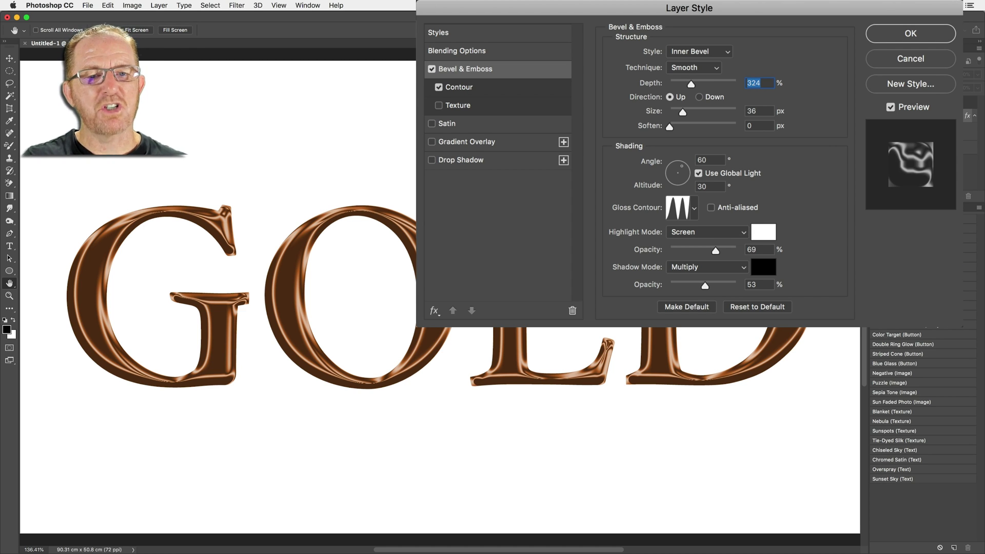
{"action": "left_click", "coordinate": [459, 87]}
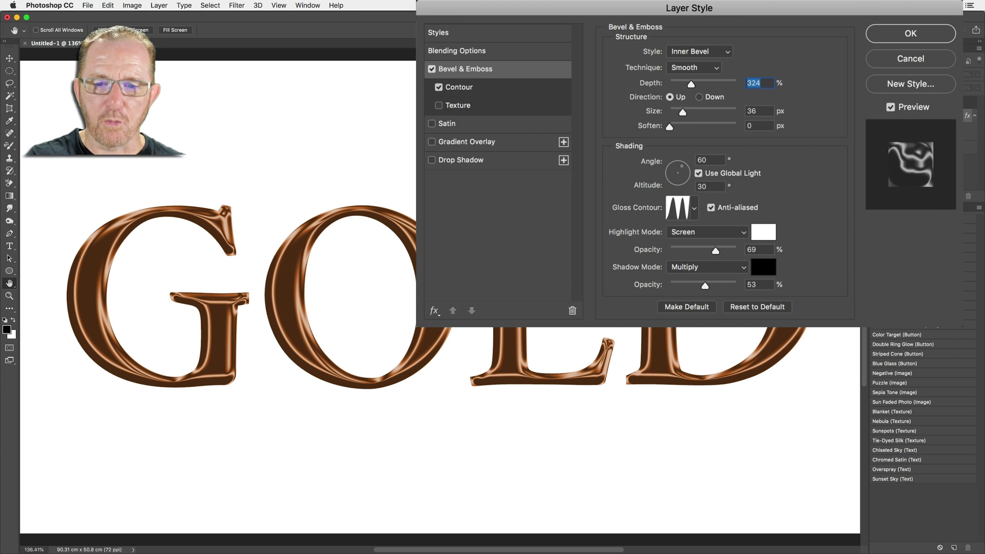
{"action": "left_click", "coordinate": [458, 87]}
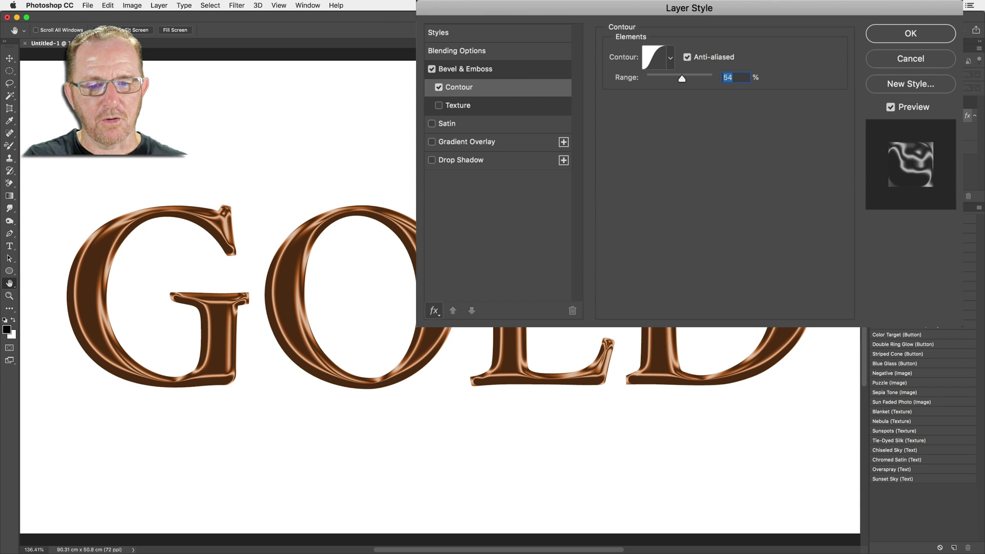
- Show all layer effects from the fx menu and enable Satin on GOLD
{"action": "left_click", "coordinate": [513, 239]}
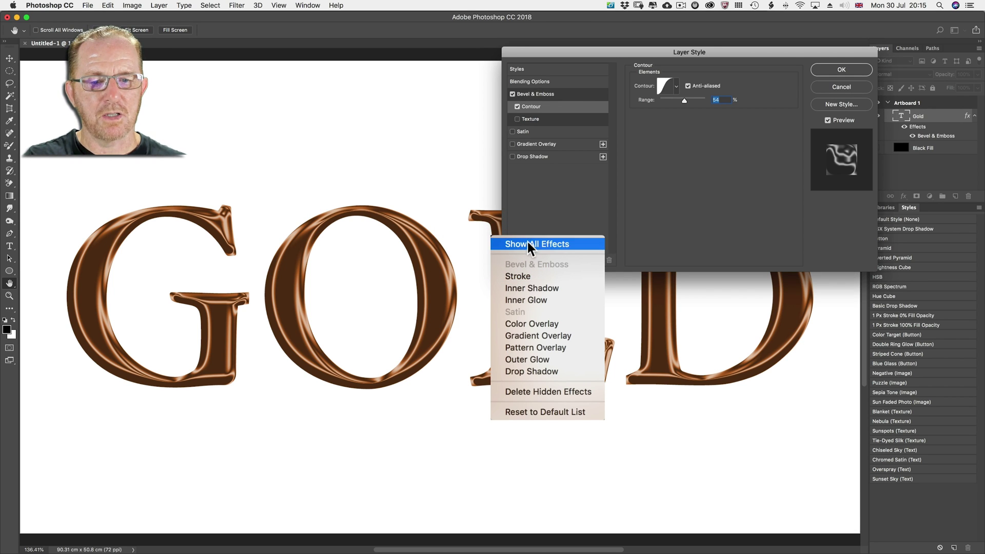
{"action": "left_click", "coordinate": [531, 244]}
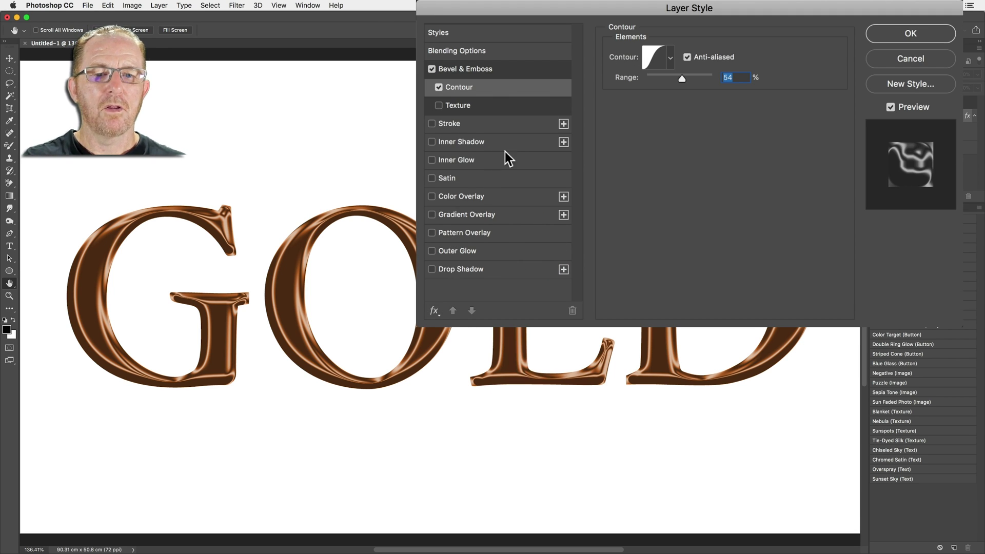
{"action": "left_click", "coordinate": [484, 176]}
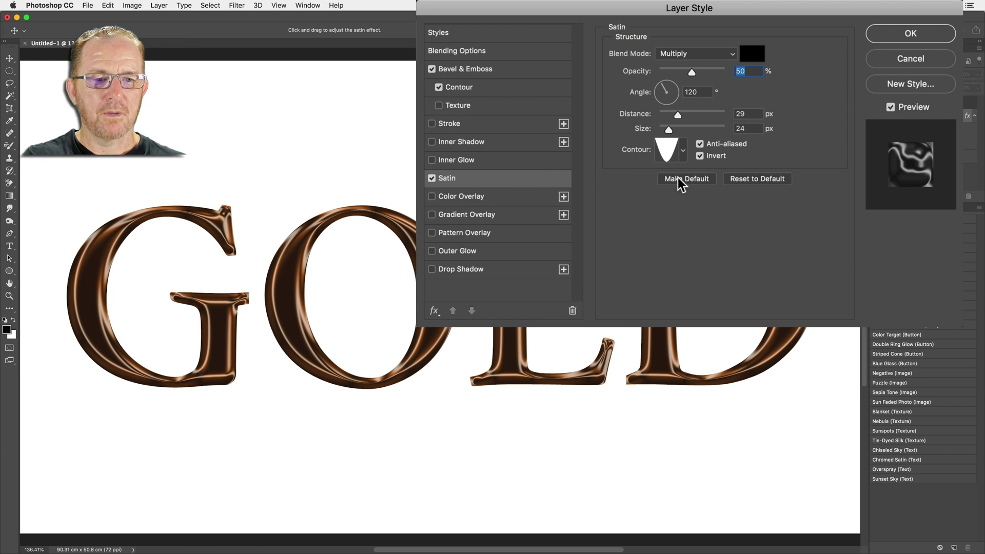
- Toggle Satin off and back on, then reset it to its default settings
{"action": "left_click", "coordinate": [432, 179]}
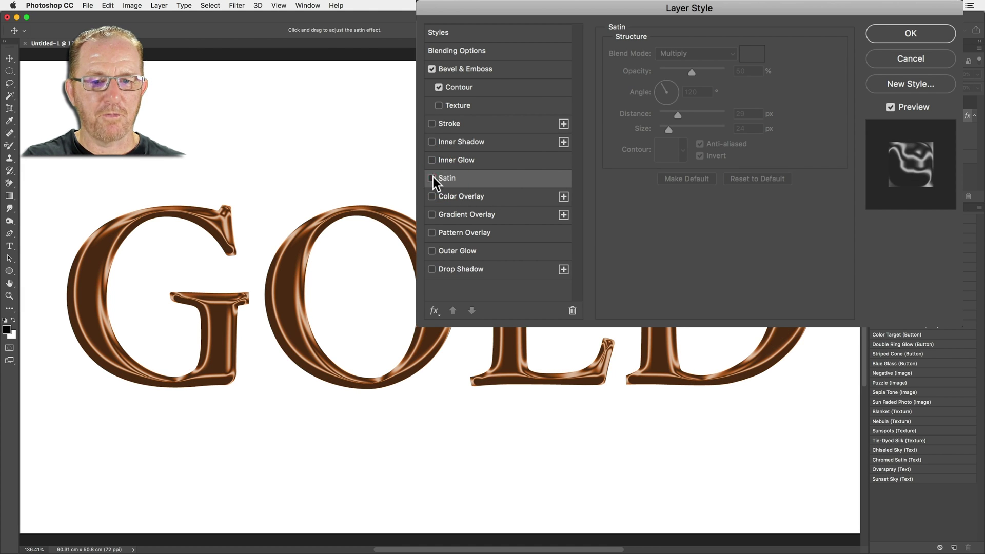
{"action": "left_click", "coordinate": [433, 178]}
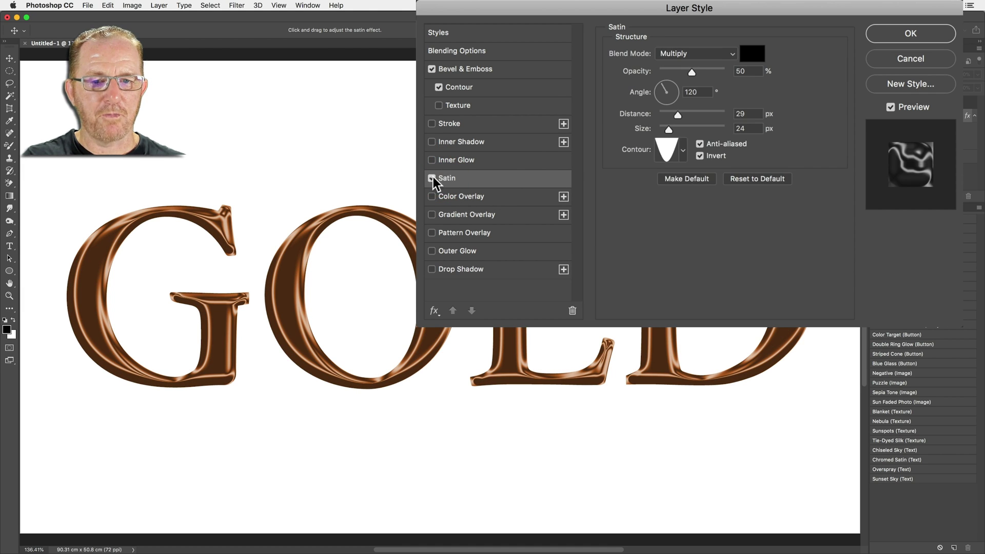
{"action": "left_click", "coordinate": [764, 177]}
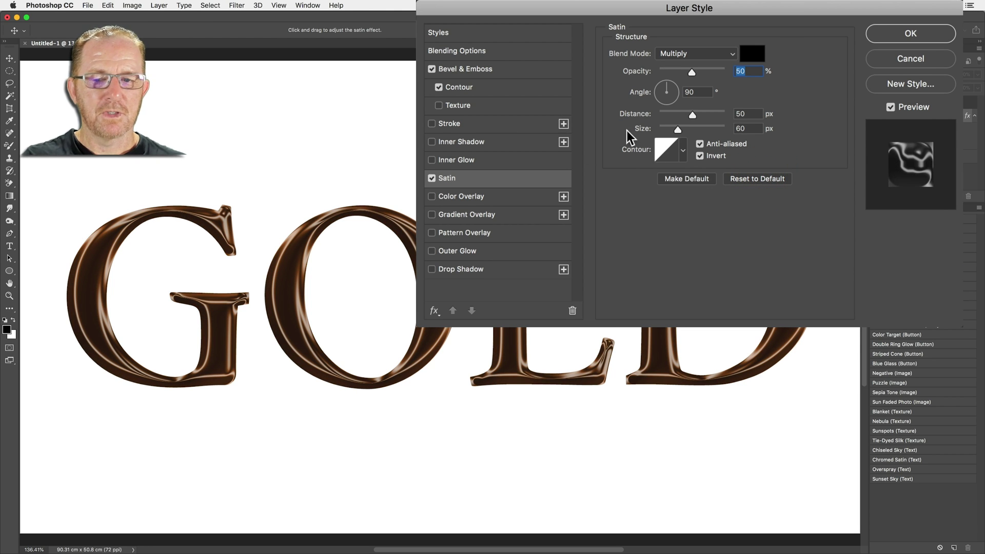
- Preview several satin contour presets and settle on the triple-peaked contour
{"action": "left_click", "coordinate": [684, 154]}
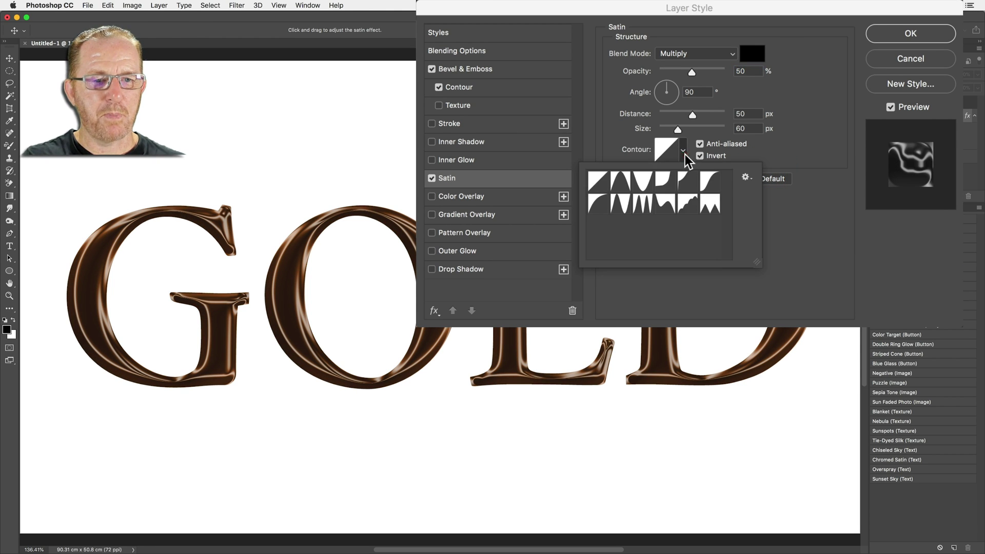
{"action": "left_click", "coordinate": [643, 204]}
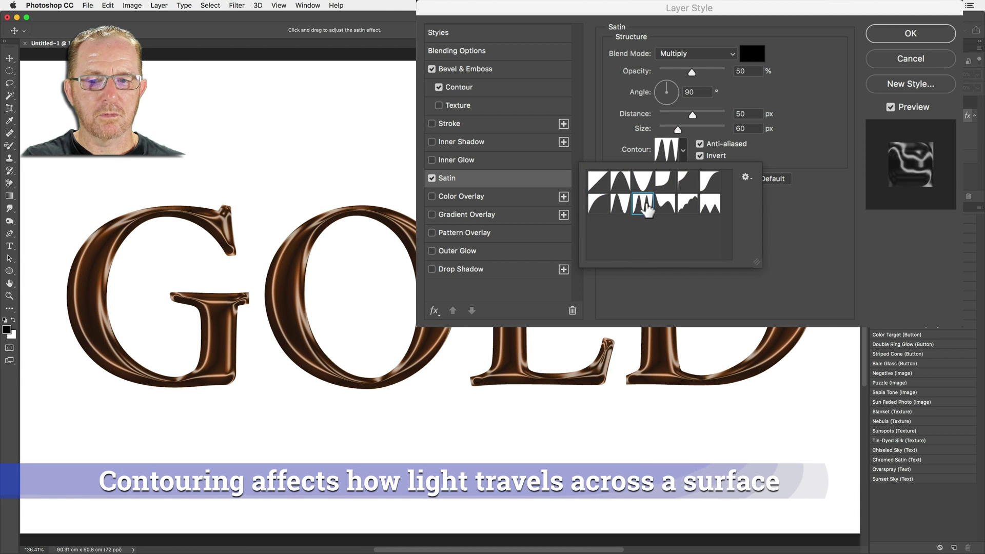
{"action": "left_click", "coordinate": [665, 204]}
{"action": "left_click", "coordinate": [687, 205]}
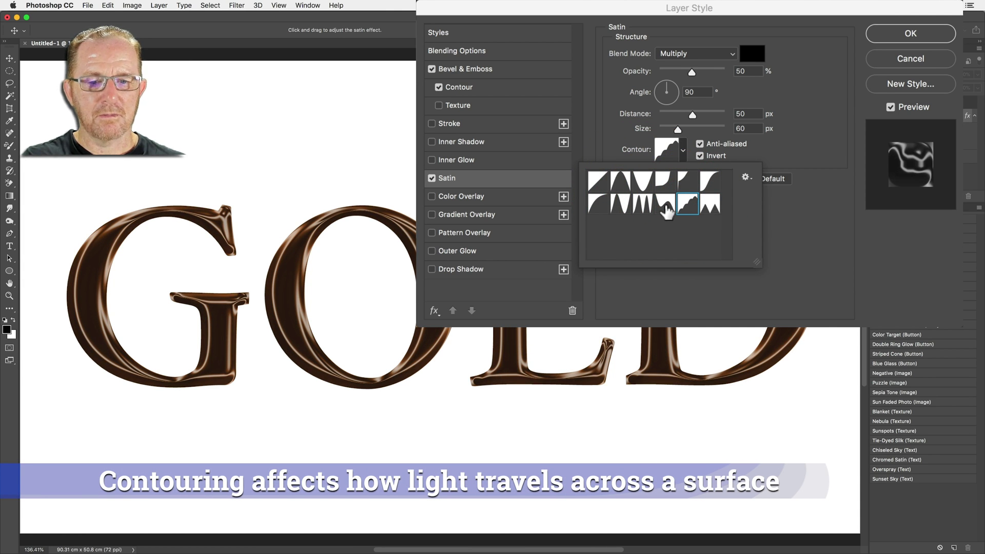
{"action": "left_click", "coordinate": [666, 209]}
{"action": "left_click", "coordinate": [686, 208]}
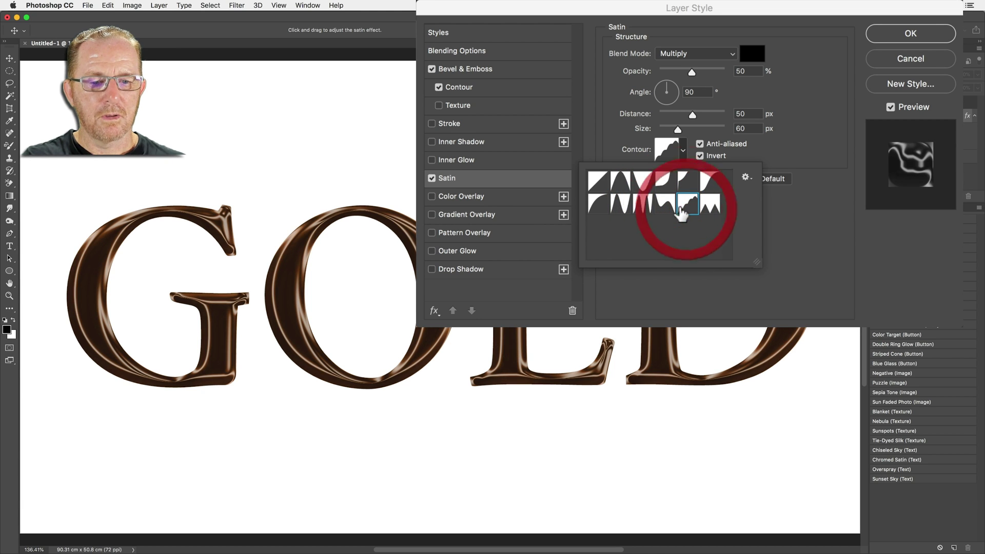
{"action": "left_click", "coordinate": [641, 209]}
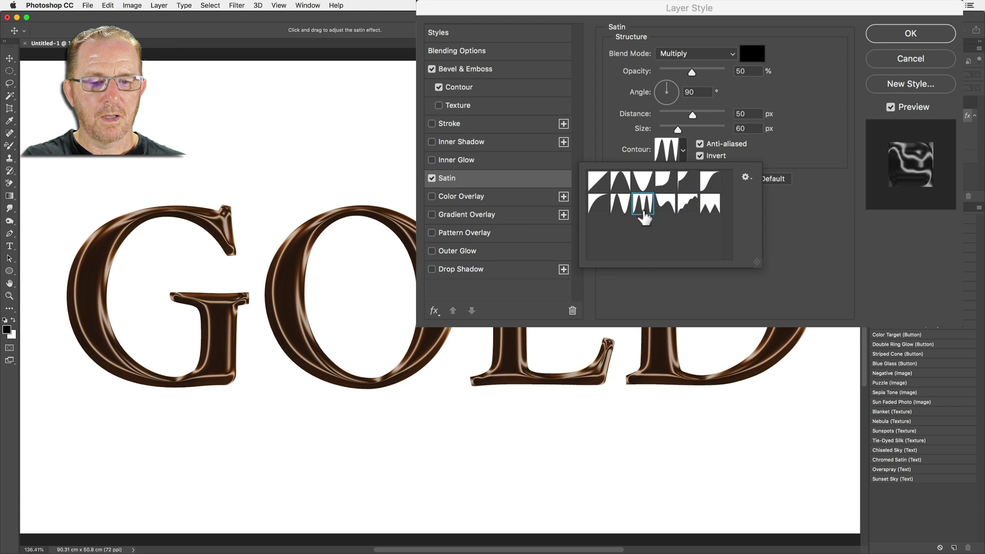
{"action": "left_click", "coordinate": [642, 182]}
{"action": "left_click", "coordinate": [621, 185]}
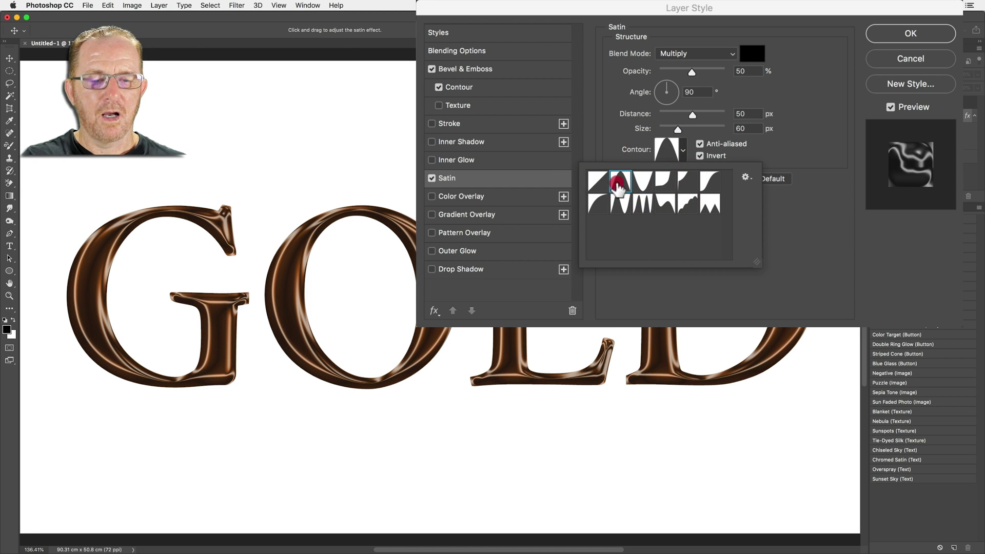
{"action": "left_click", "coordinate": [599, 186]}
{"action": "left_click", "coordinate": [599, 203]}
{"action": "left_click", "coordinate": [620, 203]}
{"action": "left_click", "coordinate": [687, 203]}
{"action": "left_click", "coordinate": [644, 205]}
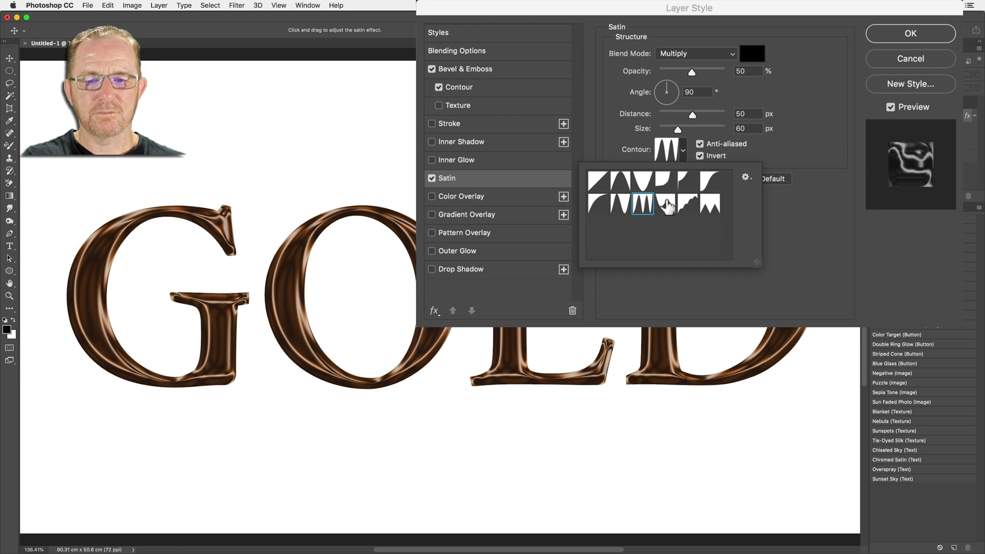
{"action": "left_click", "coordinate": [773, 209]}
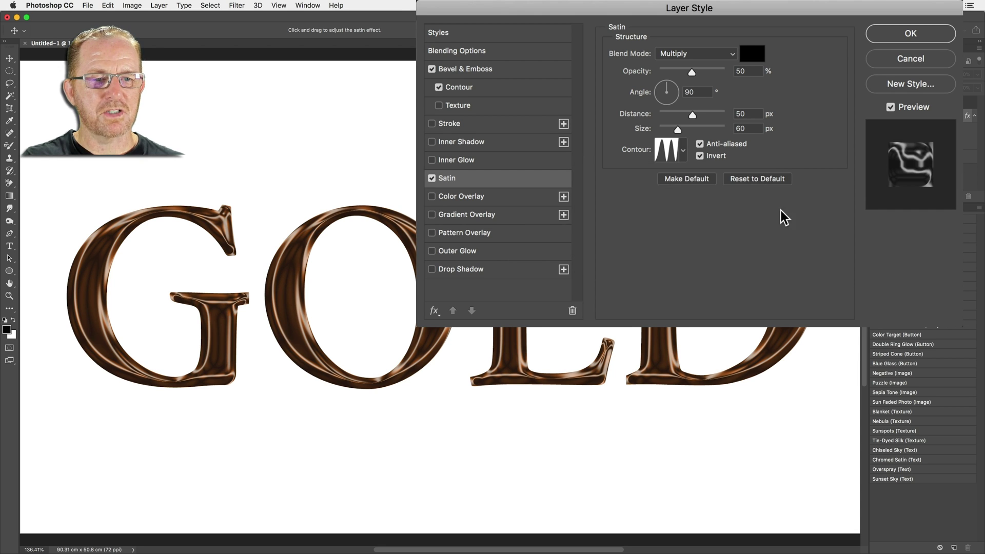
- Toggle the satin Invert option off and on to compare, leaving it inverted
{"action": "left_click", "coordinate": [698, 156]}
{"action": "left_click", "coordinate": [698, 157]}
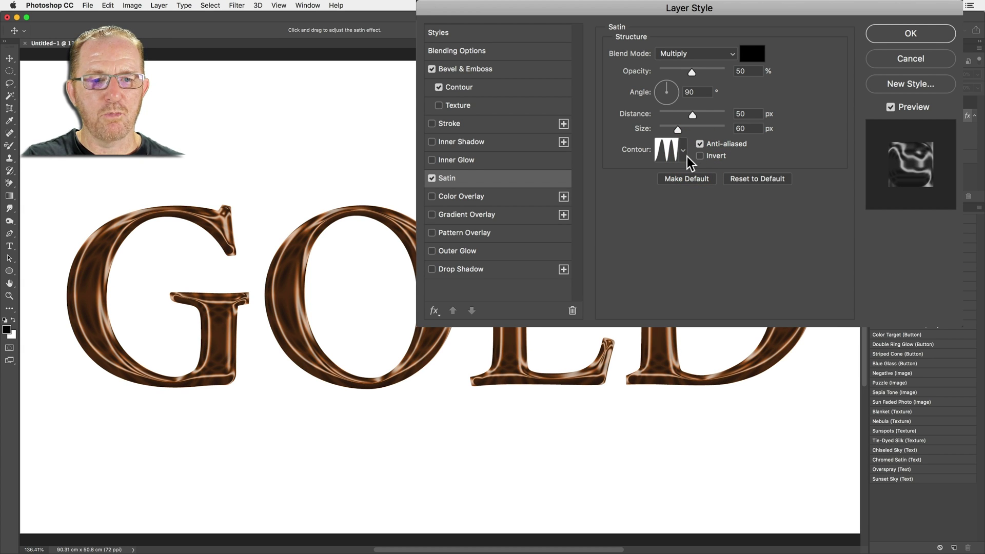
{"action": "left_click", "coordinate": [697, 157]}
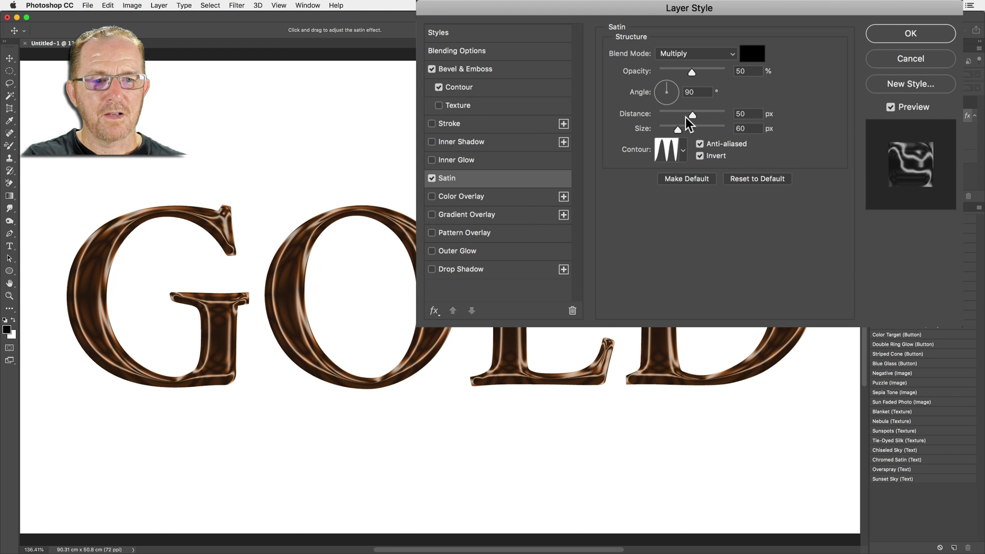
- Drag the satin shading to a -56° angle, 40 px distance and 43 px size
{"action": "left_click_drag", "start_coordinate": [685, 117], "coordinate": [692, 121]}
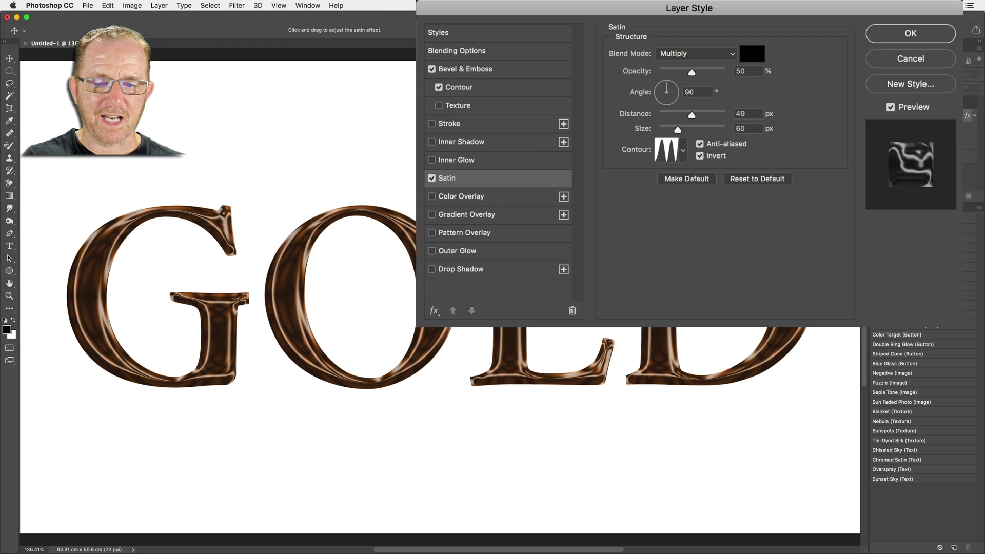
{"action": "mouse_move", "coordinate": [416, 400]}
{"action": "left_mouse_down"}
{"action": "mouse_move", "coordinate": [412, 256]}
{"action": "mouse_move", "coordinate": [420, 281]}
{"action": "left_mouse_up"}
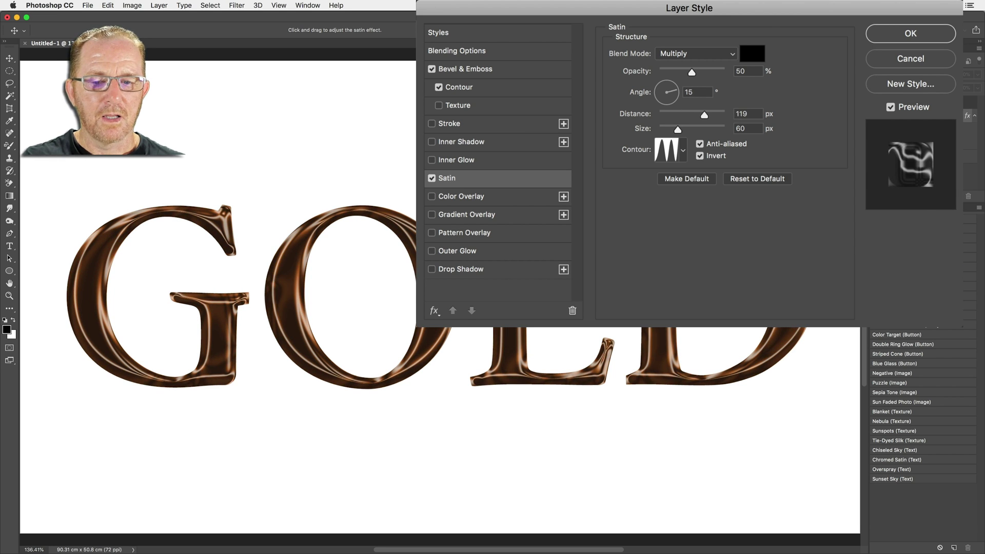
{"action": "mouse_move", "coordinate": [419, 280]}
{"action": "left_mouse_down"}
{"action": "mouse_move", "coordinate": [272, 200]}
{"action": "mouse_move", "coordinate": [237, 392]}
{"action": "mouse_move", "coordinate": [262, 386]}
{"action": "left_mouse_up"}
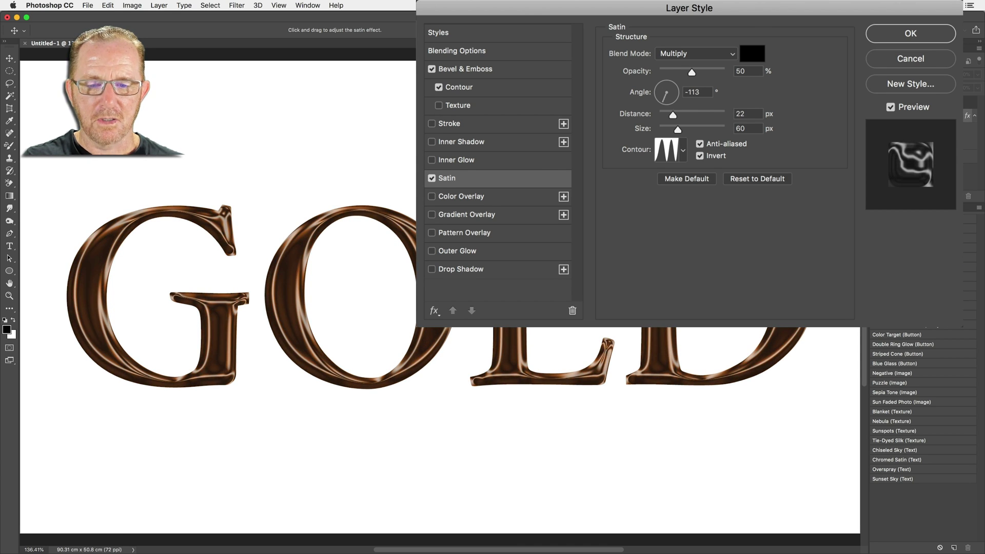
{"action": "left_click_drag", "start_coordinate": [262, 386], "coordinate": [258, 362]}
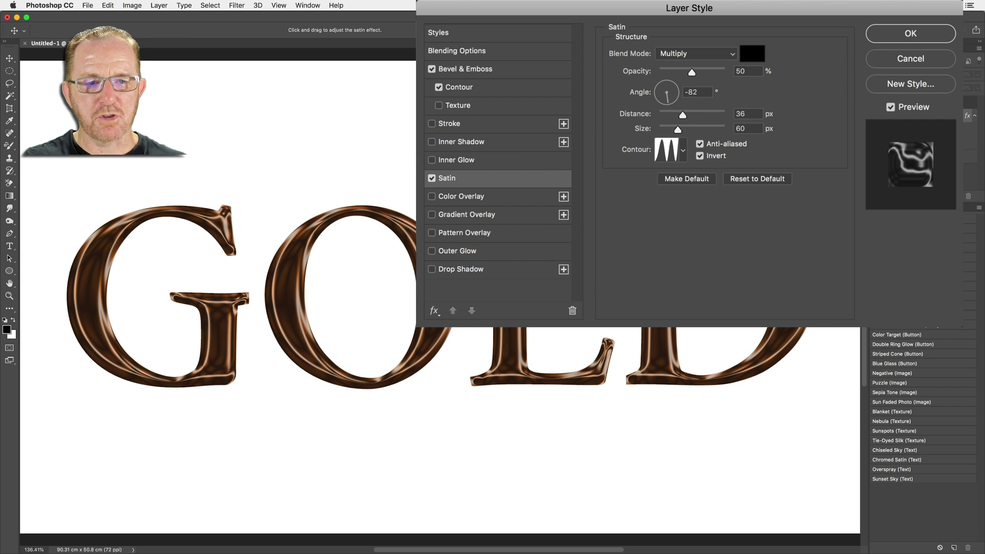
{"action": "mouse_move", "coordinate": [415, 260]}
{"action": "left_mouse_down"}
{"action": "mouse_move", "coordinate": [228, 338]}
{"action": "mouse_move", "coordinate": [407, 254]}
{"action": "left_mouse_up"}
{"action": "mouse_move", "coordinate": [679, 116]}
{"action": "left_mouse_down"}
{"action": "mouse_move", "coordinate": [686, 117]}
{"action": "mouse_move", "coordinate": [684, 130]}
{"action": "mouse_move", "coordinate": [673, 131]}
{"action": "left_mouse_up"}
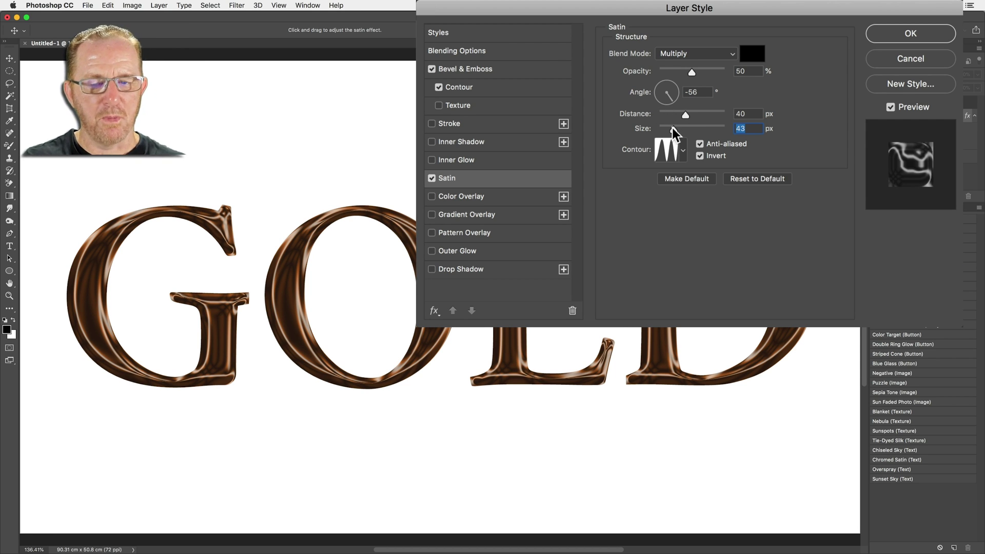
- Enable the gold radial Gradient Overlay, then go back to the Satin settings
{"action": "left_click", "coordinate": [494, 213]}
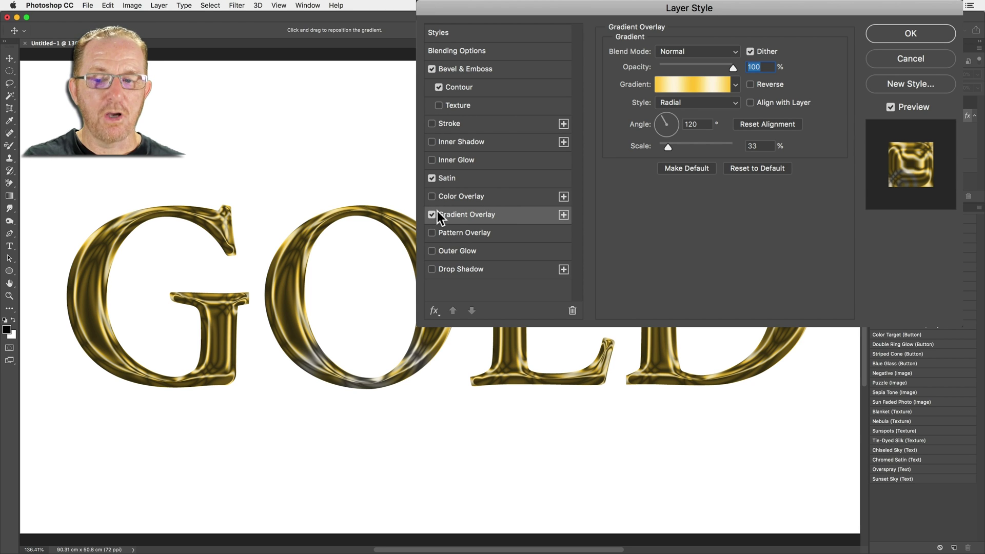
{"action": "left_click", "coordinate": [493, 177]}
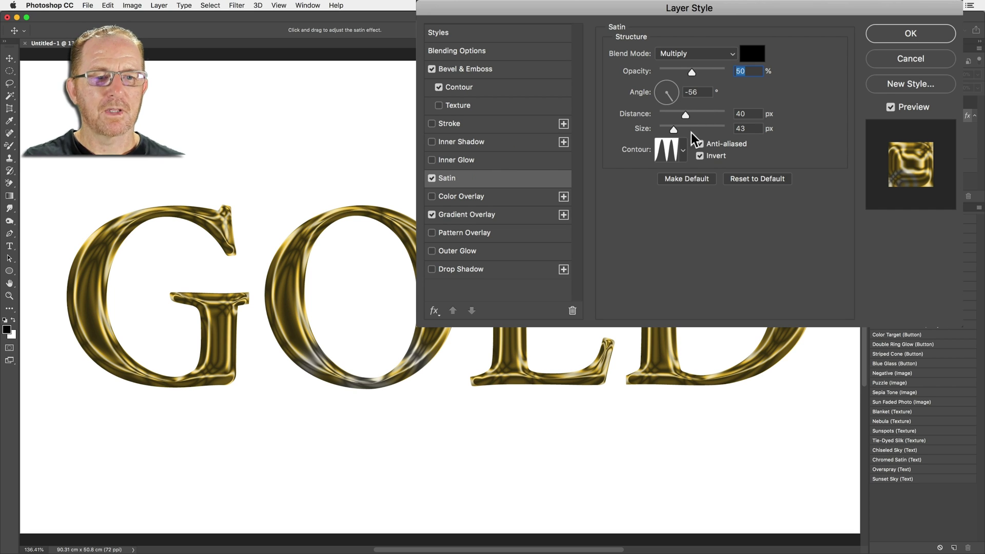
- Un-invert the satin, set 23 px distance and 24 px size, and choose the Cone contour
{"action": "left_click", "coordinate": [700, 155]}
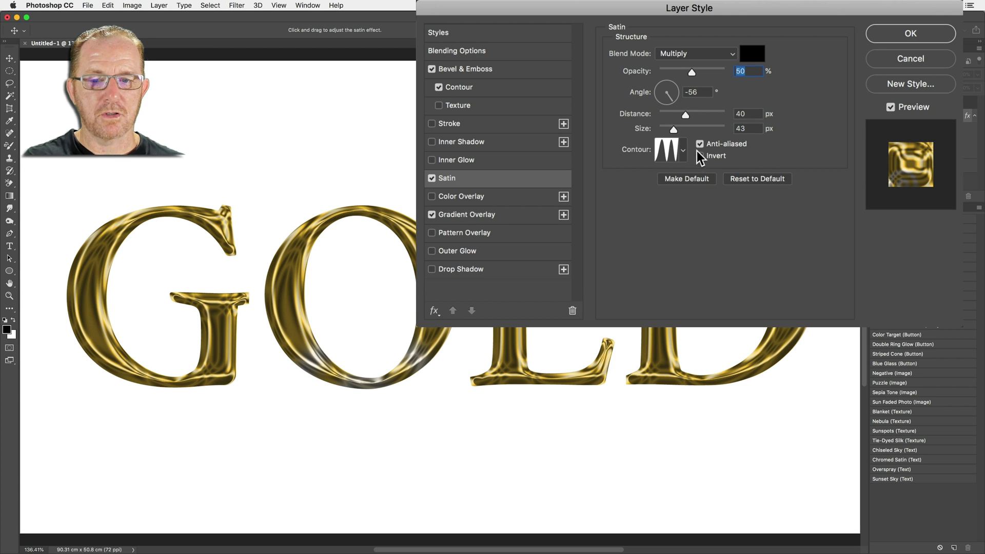
{"action": "left_click_drag", "start_coordinate": [683, 114], "coordinate": [666, 129]}
{"action": "left_click", "coordinate": [681, 151]}
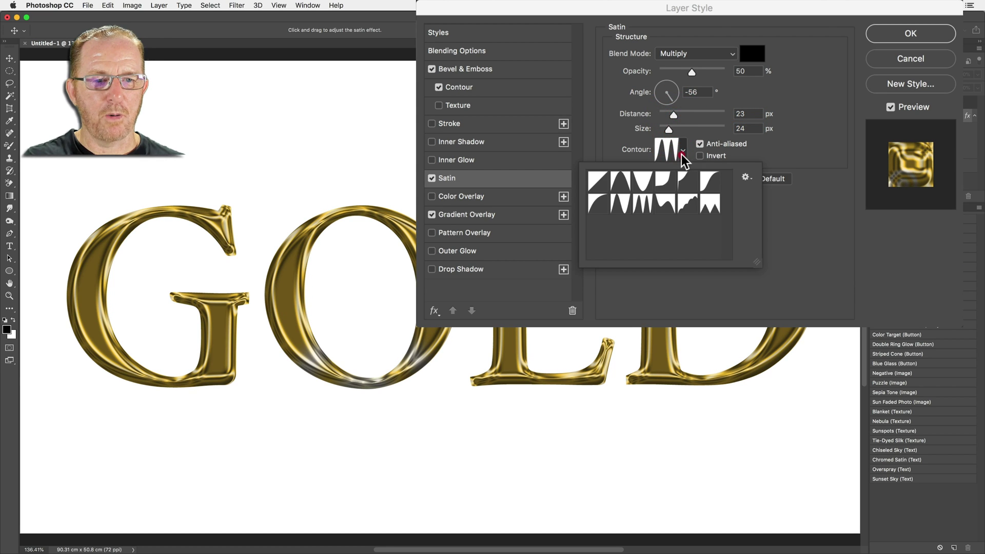
{"action": "left_click", "coordinate": [617, 191]}
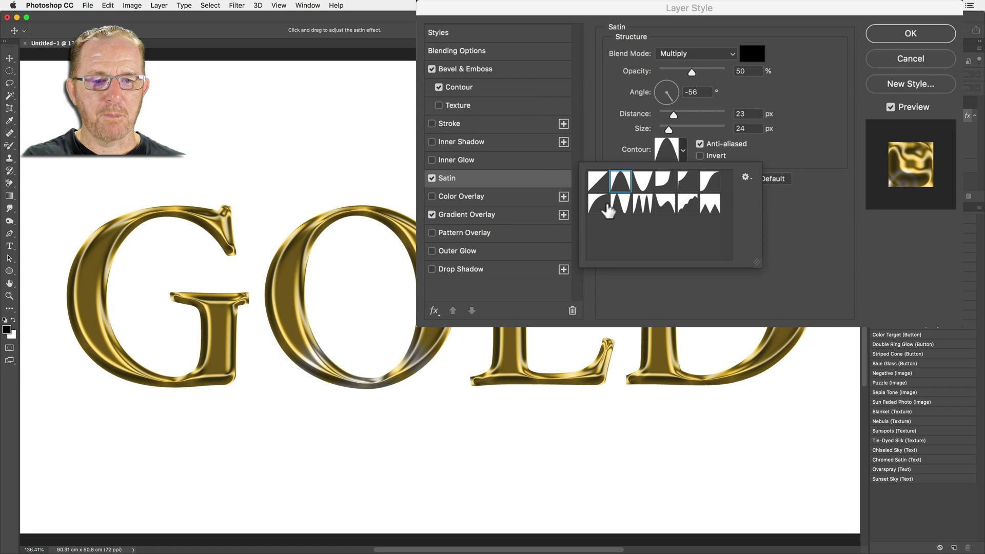
{"action": "left_click", "coordinate": [599, 187]}
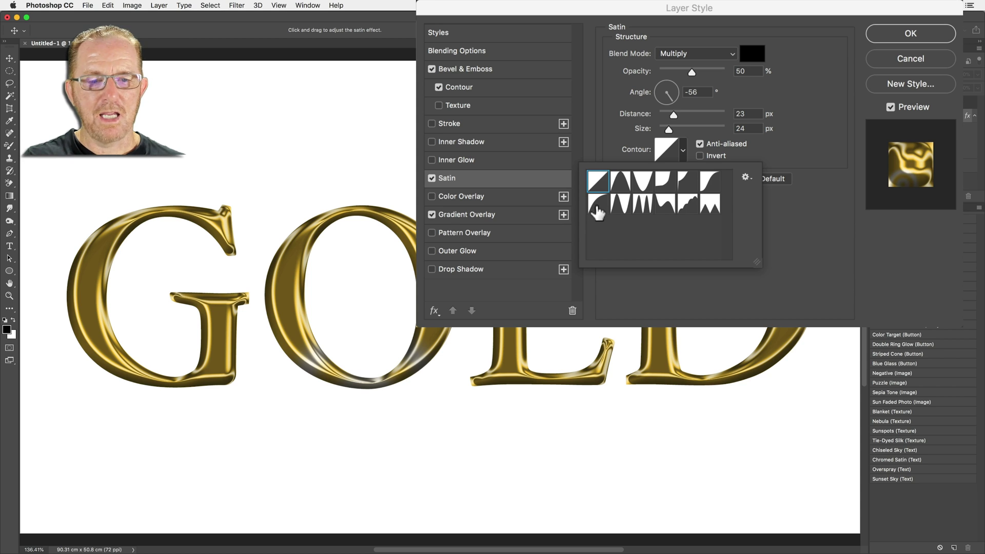
{"action": "left_click", "coordinate": [598, 207]}
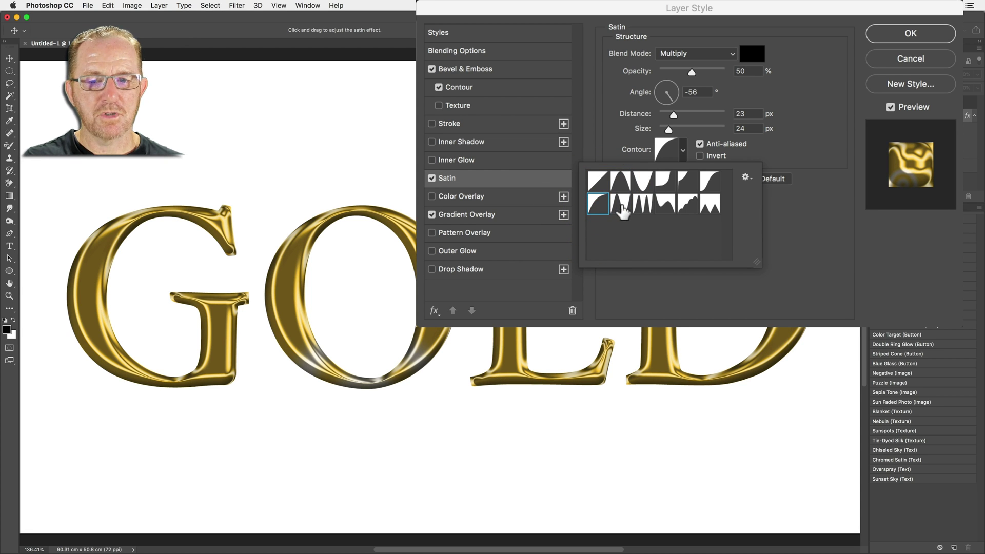
{"action": "left_click", "coordinate": [620, 205]}
{"action": "left_click", "coordinate": [663, 206]}
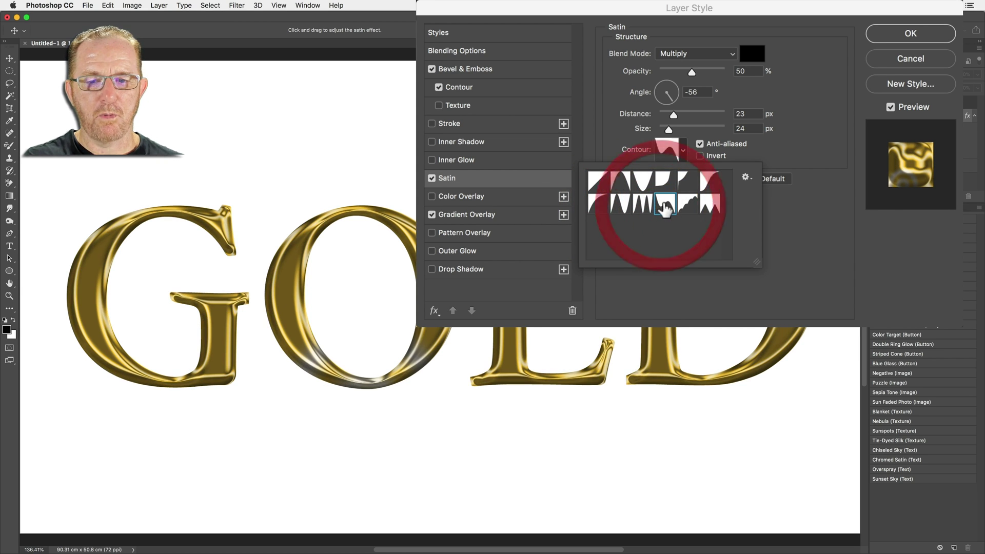
{"action": "left_click", "coordinate": [687, 182]}
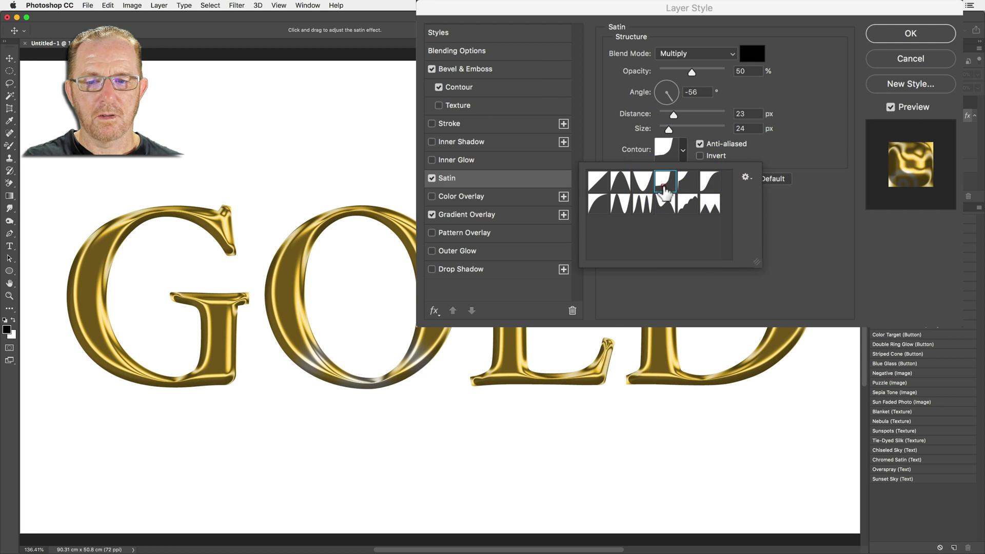
{"action": "left_click", "coordinate": [620, 186]}
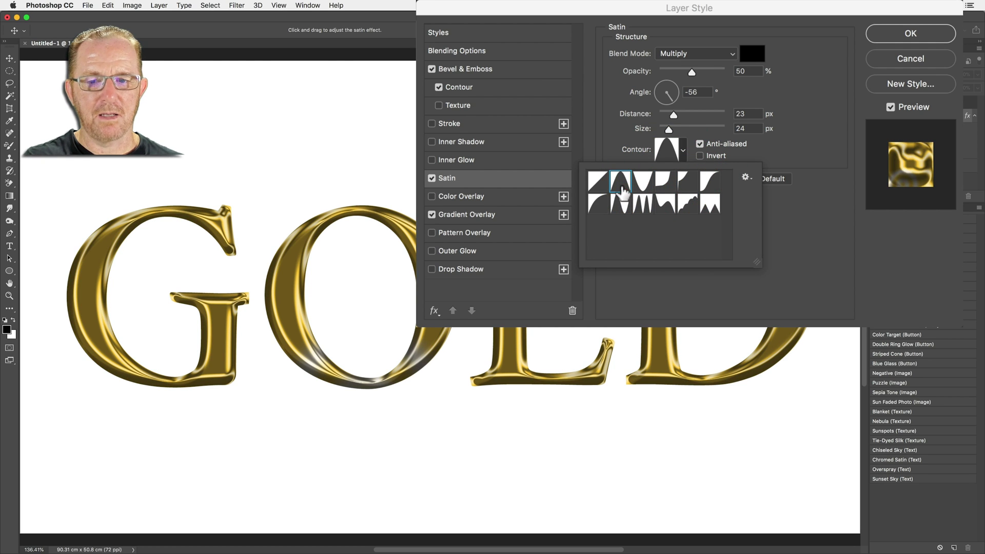
{"action": "left_click", "coordinate": [783, 141]}
- Load the Metals presets into the overlay's Gradient Editor, replacing the current set
{"action": "left_click", "coordinate": [511, 215]}
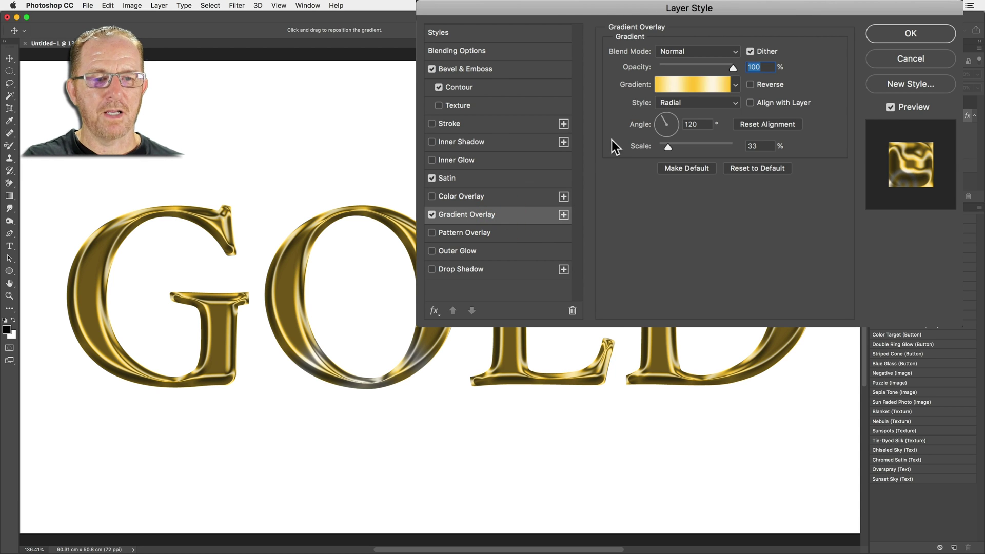
{"action": "left_click", "coordinate": [684, 83]}
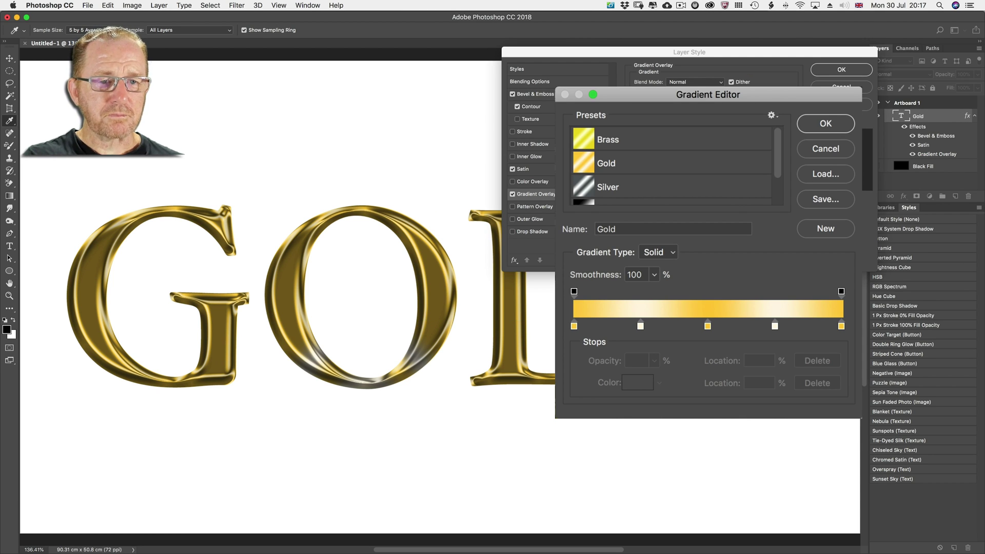
{"action": "left_click", "coordinate": [766, 113]}
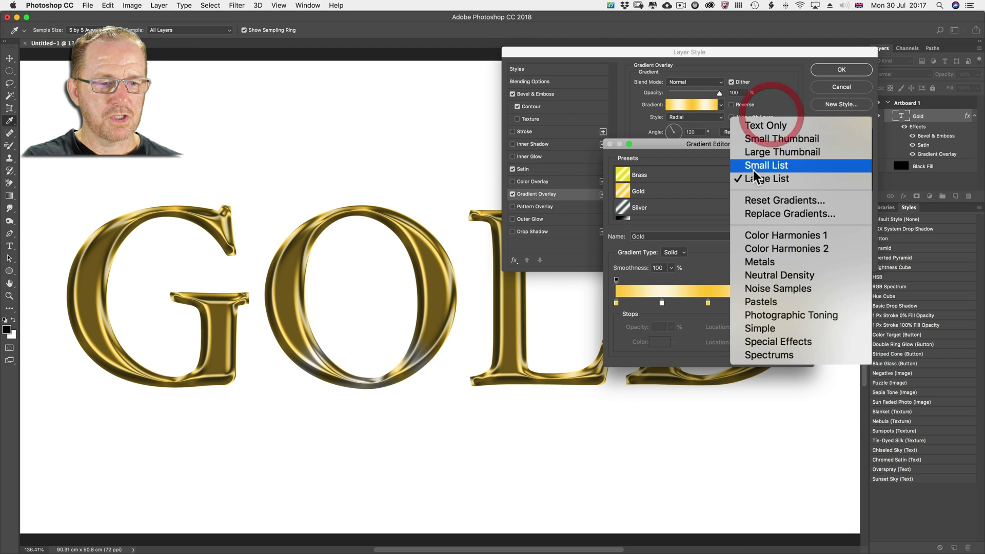
{"action": "left_click", "coordinate": [754, 261]}
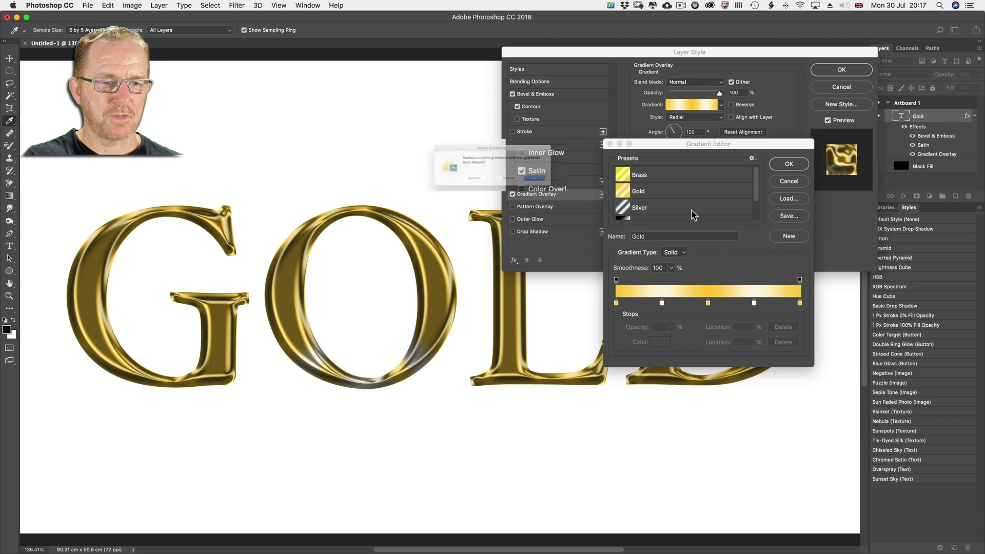
{"action": "left_click", "coordinate": [602, 198]}
{"action": "left_click", "coordinate": [627, 162]}
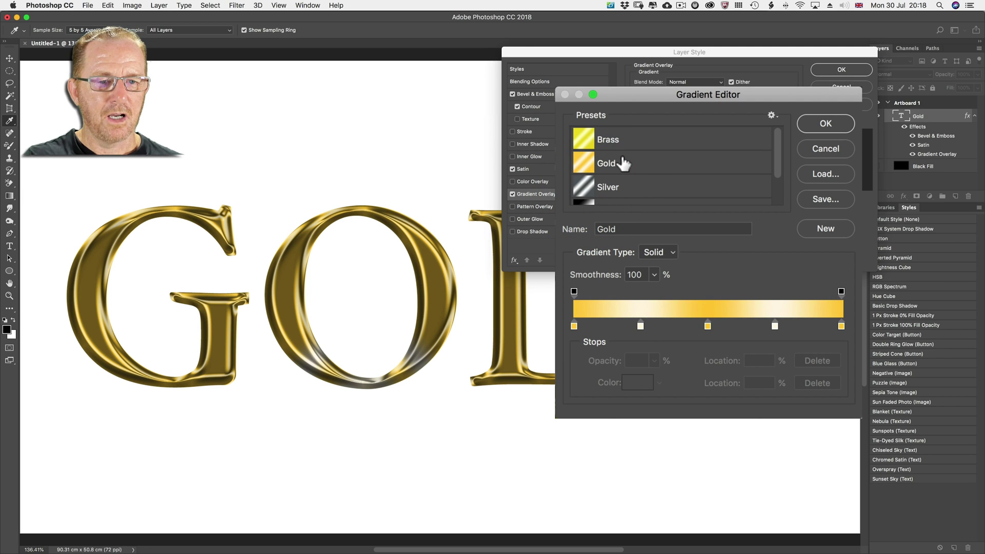
- Preview the Brass and Silver gradients, then select Gold
{"action": "left_click", "coordinate": [620, 141]}
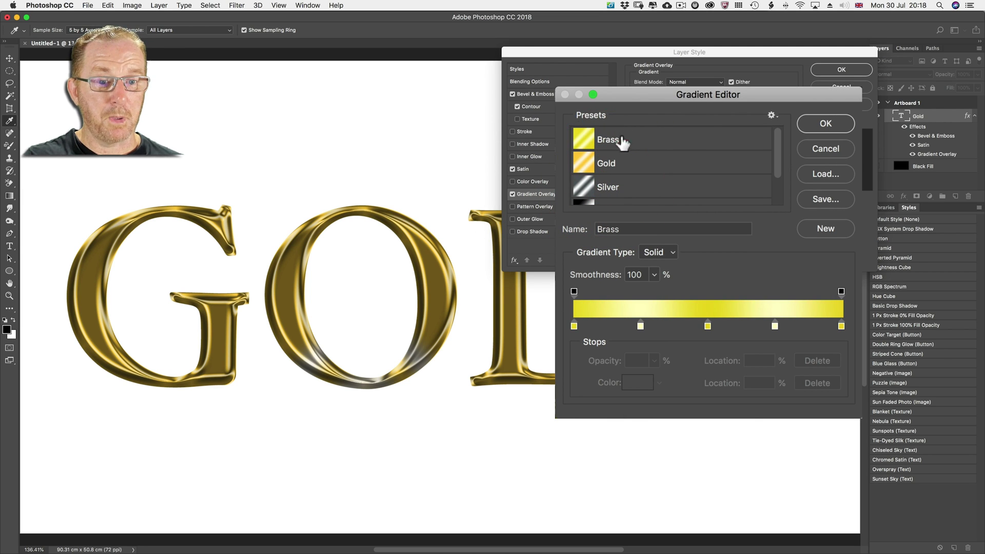
{"action": "left_click", "coordinate": [622, 187]}
{"action": "left_click", "coordinate": [618, 167]}
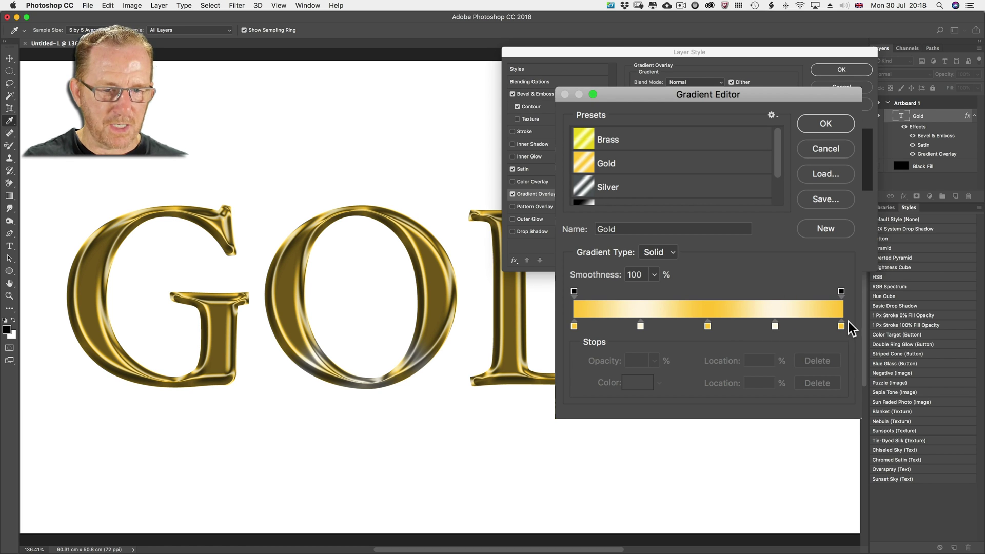
- Add a trial green colour stop at 13% to the gradient
{"action": "left_click", "coordinate": [613, 325]}
{"action": "left_click_drag", "start_coordinate": [612, 326], "coordinate": [608, 326]}
{"action": "left_click", "coordinate": [639, 382]}
{"action": "left_click_drag", "start_coordinate": [556, 299], "coordinate": [537, 265]}
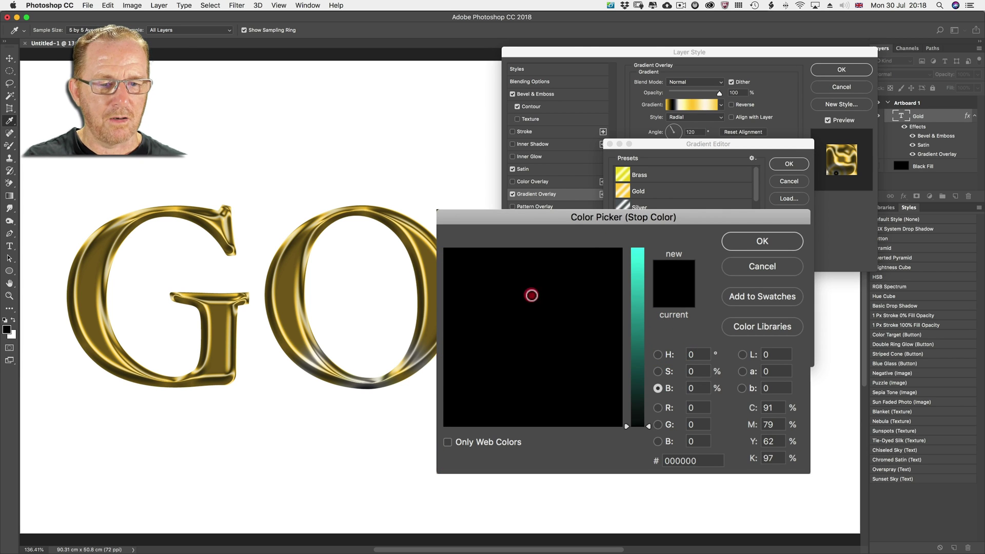
{"action": "left_click", "coordinate": [634, 263]}
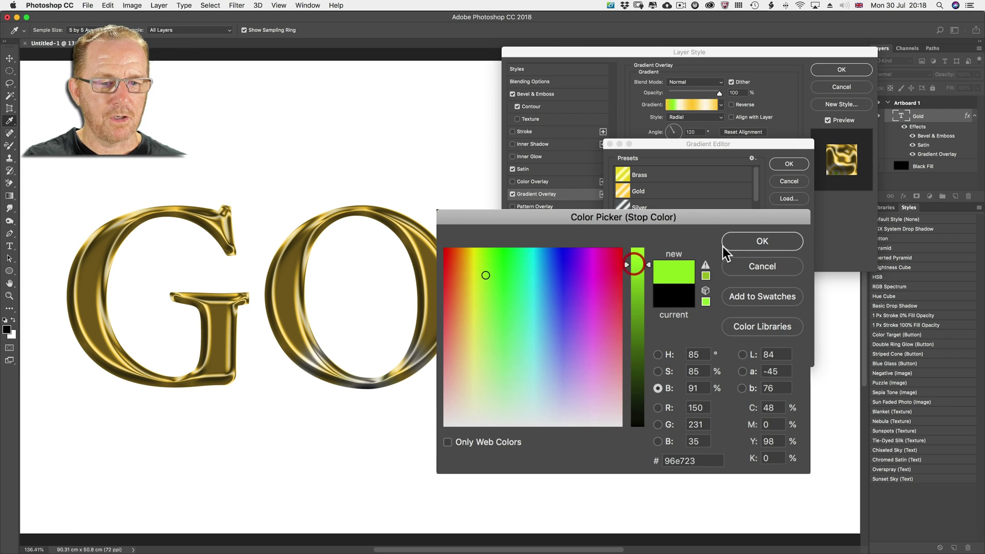
{"action": "left_click", "coordinate": [754, 241]}
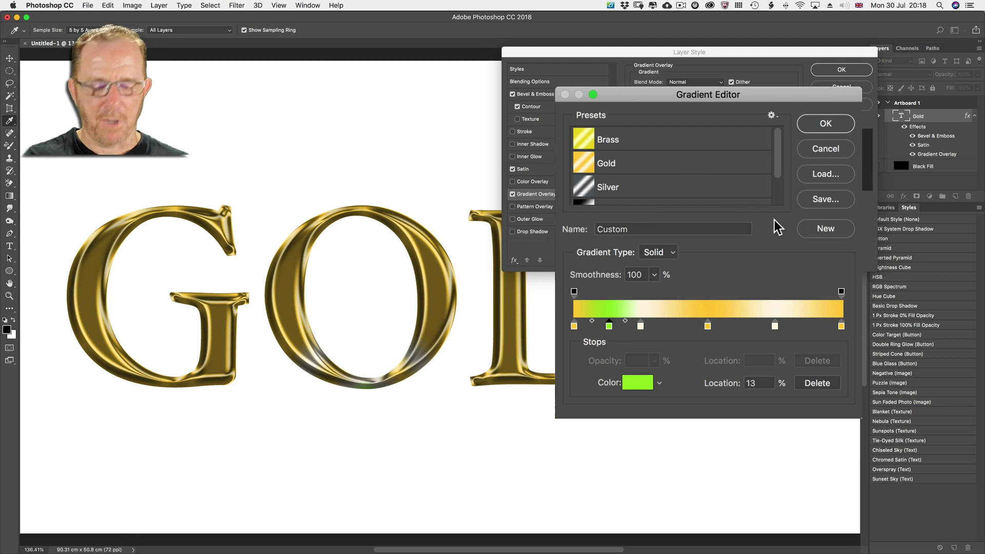
- Option-reset the gradient back to the Gold preset and close the editor
{"action": "key", "text": "alt"}
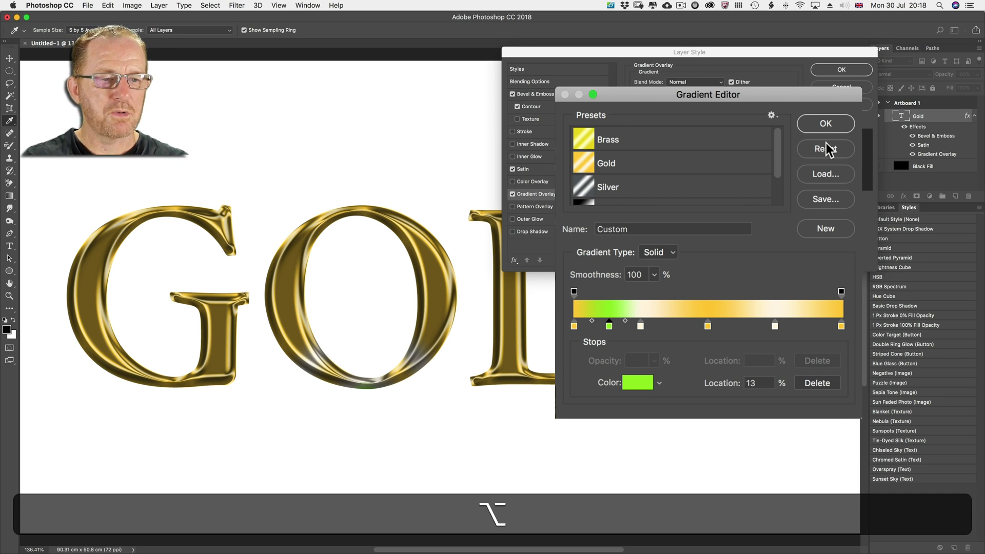
{"action": "left_click", "coordinate": [820, 147], "text": "alt"}
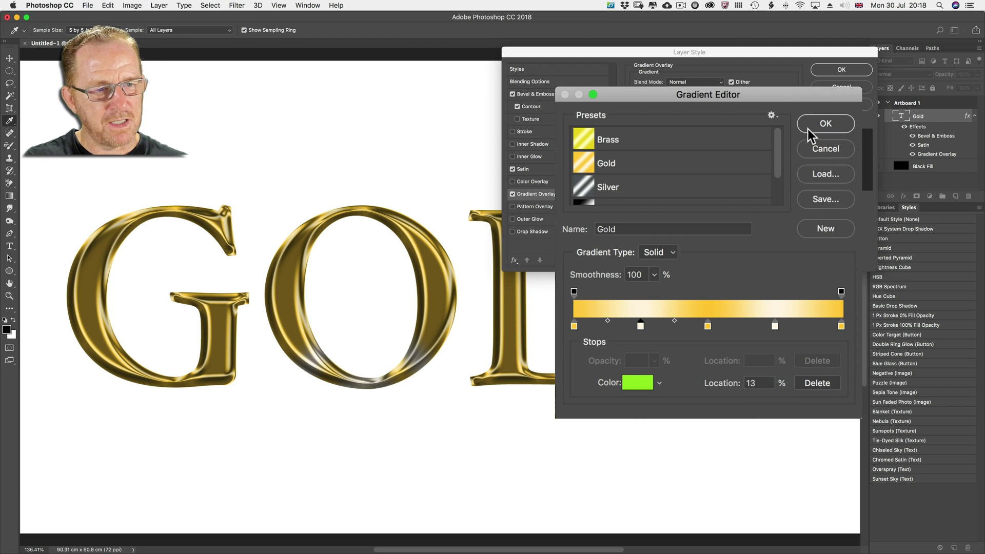
{"action": "left_click", "coordinate": [813, 125]}
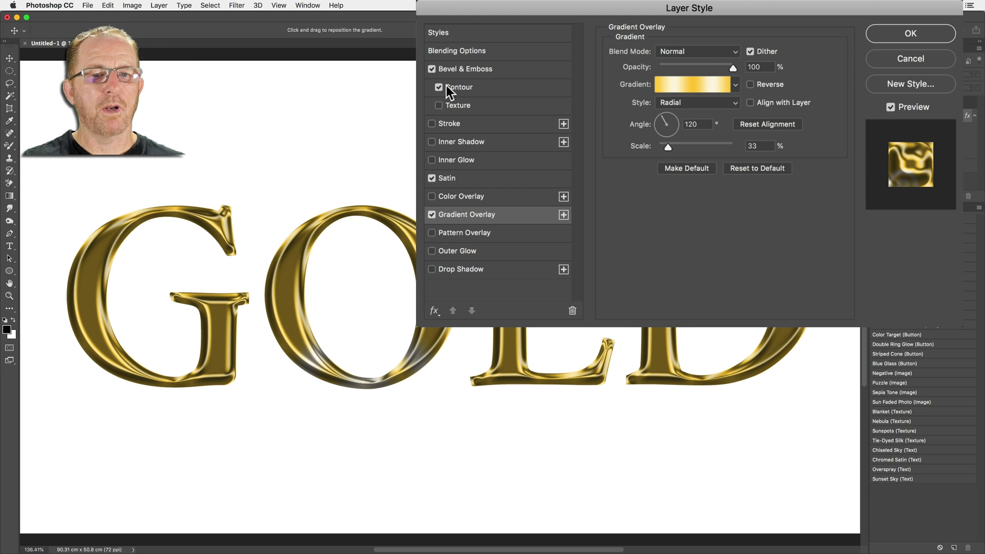
- Disable Transparency Shapes Layer, move the gradient centre, and set 86% scale aligned with layer
{"action": "left_click", "coordinate": [463, 51]}
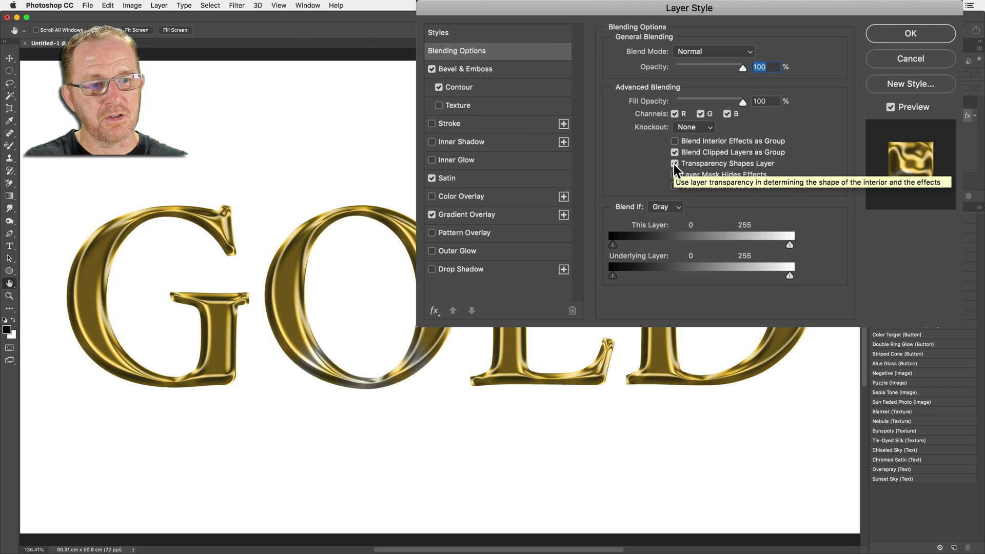
{"action": "left_click", "coordinate": [675, 163]}
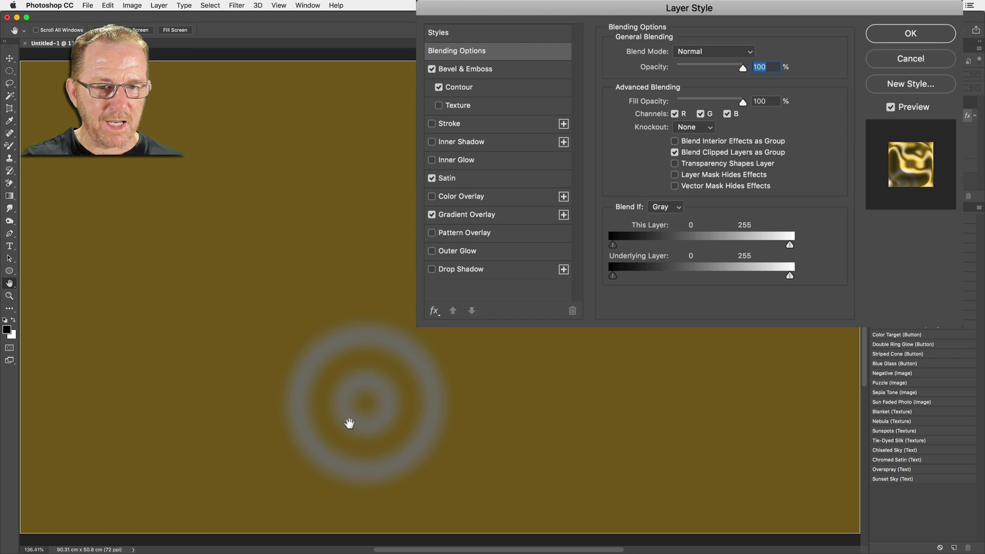
{"action": "left_click", "coordinate": [489, 215]}
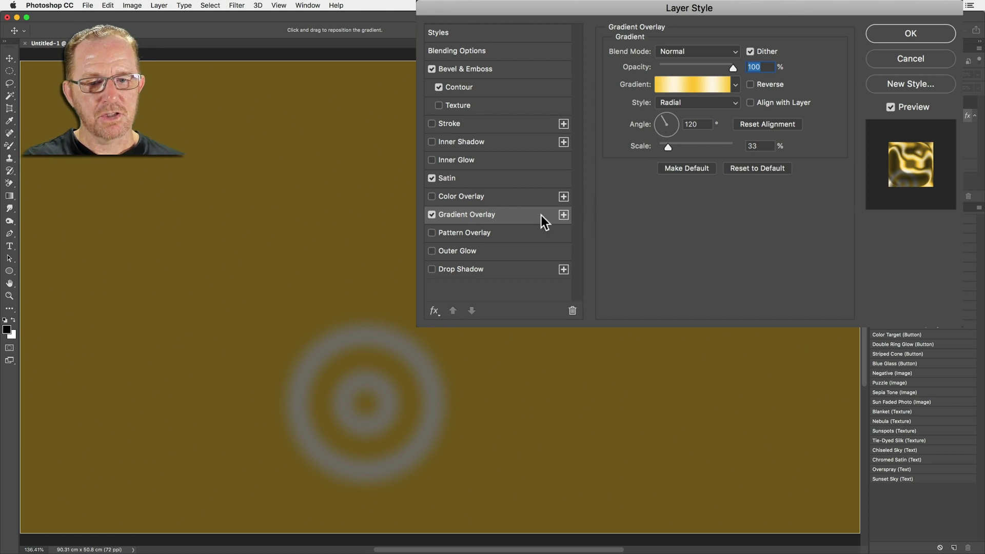
{"action": "left_click_drag", "start_coordinate": [367, 382], "coordinate": [395, 224]}
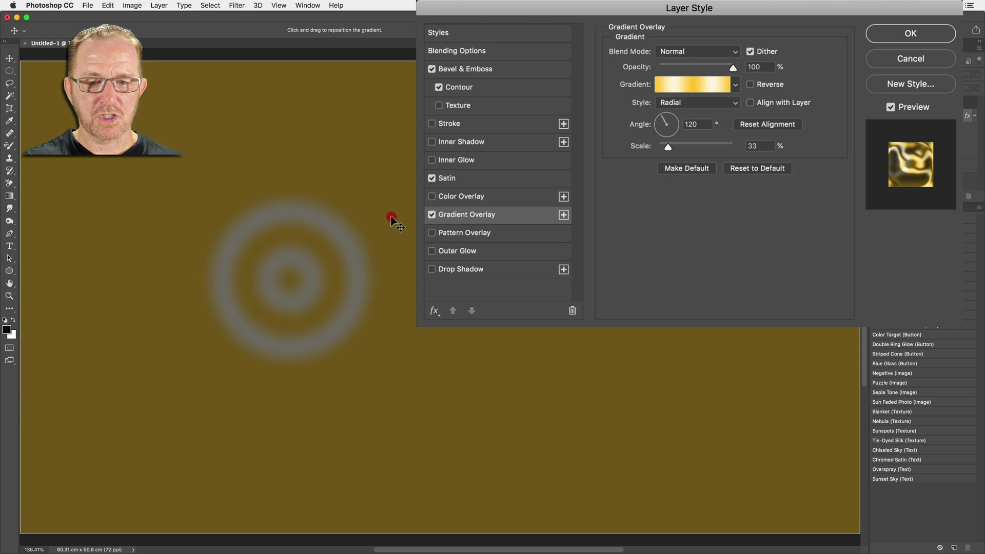
{"action": "mouse_move", "coordinate": [394, 223]}
{"action": "left_mouse_down"}
{"action": "mouse_move", "coordinate": [336, 231]}
{"action": "mouse_move", "coordinate": [340, 221]}
{"action": "left_mouse_up"}
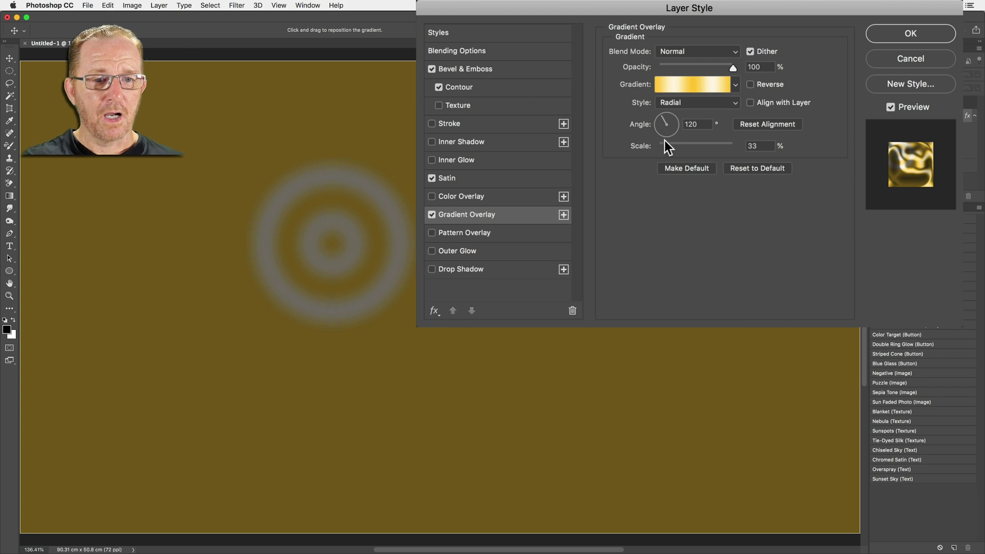
{"action": "left_click_drag", "start_coordinate": [667, 146], "coordinate": [686, 152]}
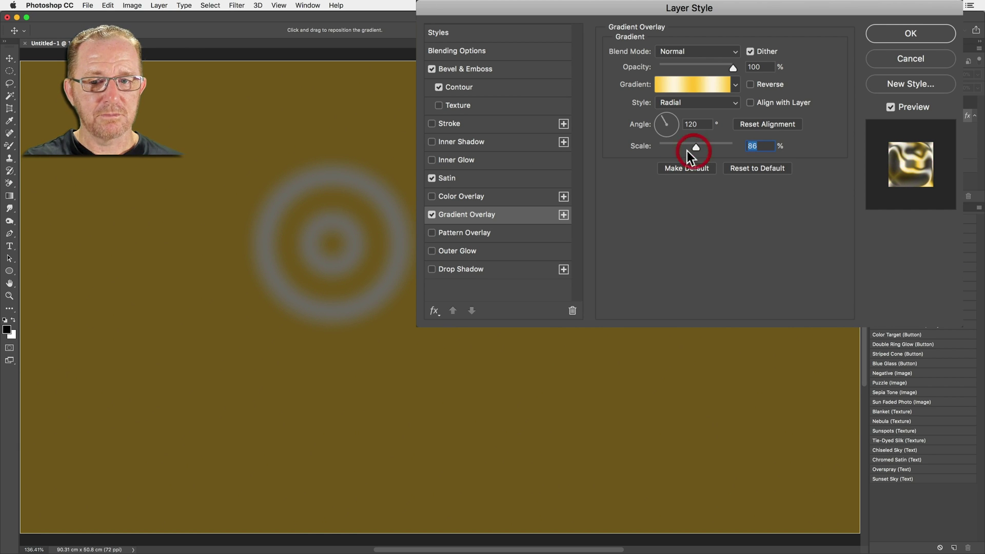
{"action": "left_click", "coordinate": [750, 103]}
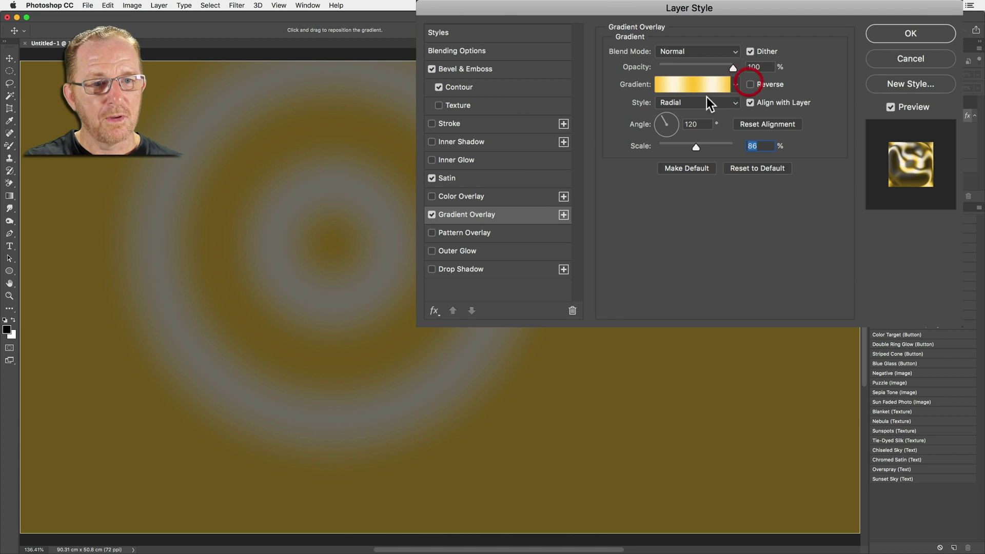
- Preview the Gold gradient in the editor, then shift the gradient centre right
{"action": "left_click", "coordinate": [683, 84]}
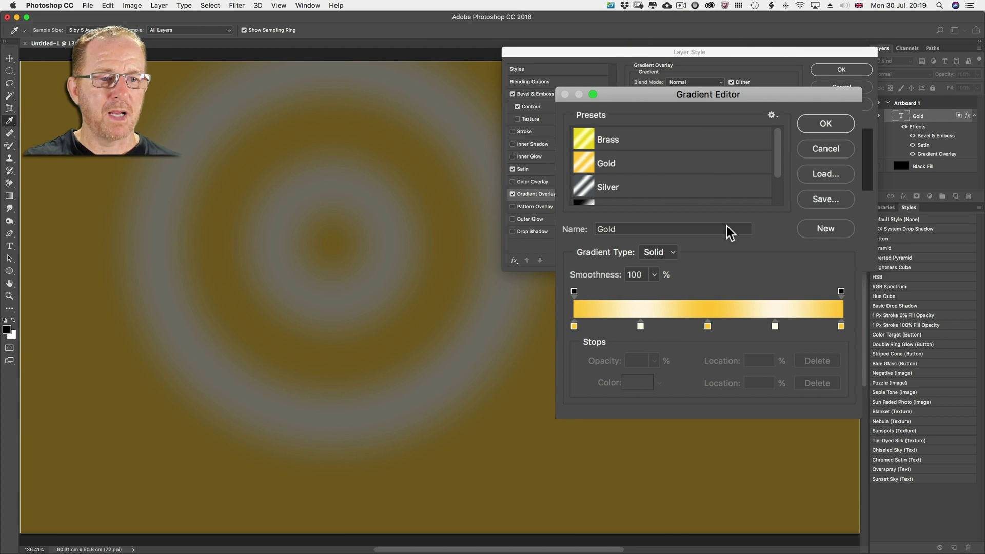
{"action": "left_click", "coordinate": [825, 127]}
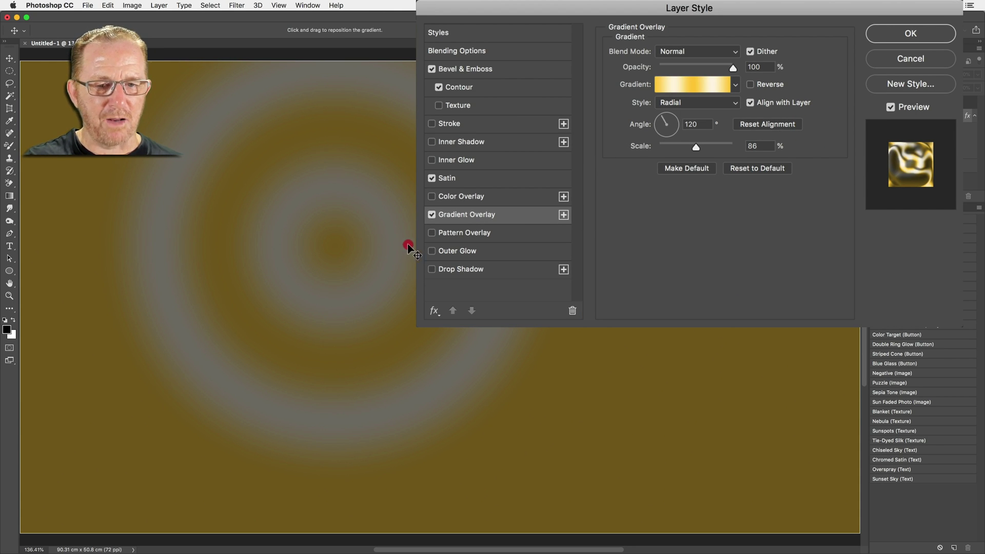
{"action": "left_click_drag", "start_coordinate": [339, 242], "coordinate": [385, 239]}
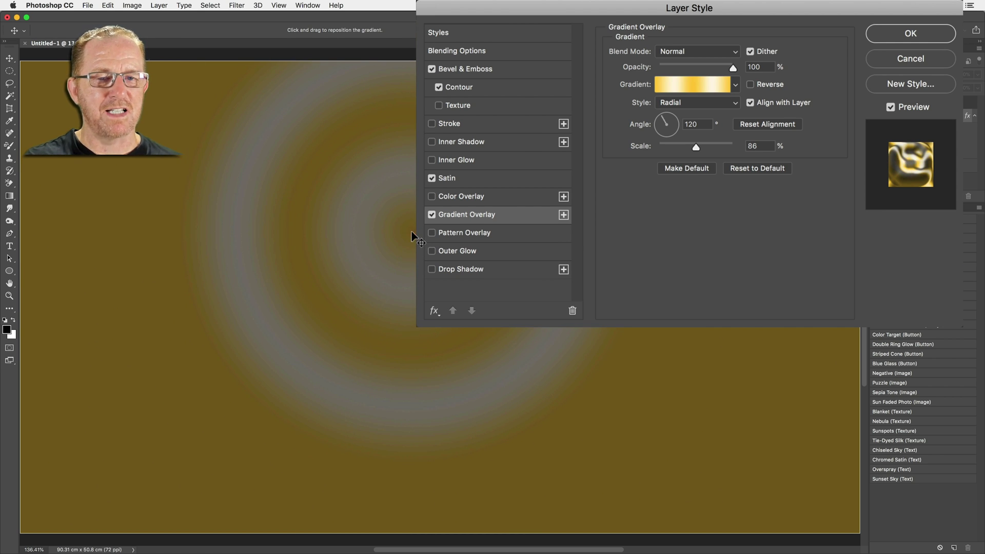
- Re-enable Transparency Shapes Layer and set the Gradient Overlay scale to 94%
{"action": "left_click", "coordinate": [464, 52]}
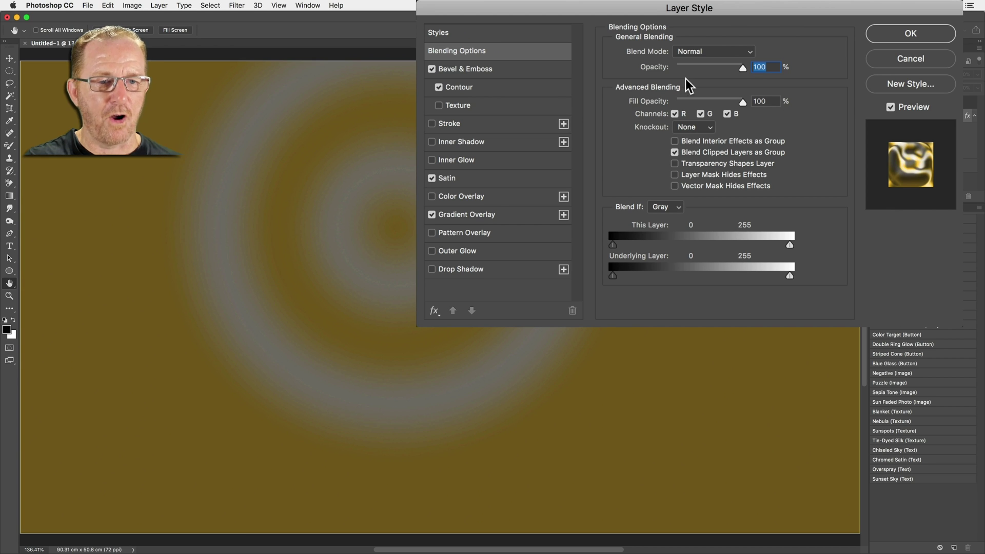
{"action": "left_click", "coordinate": [675, 164]}
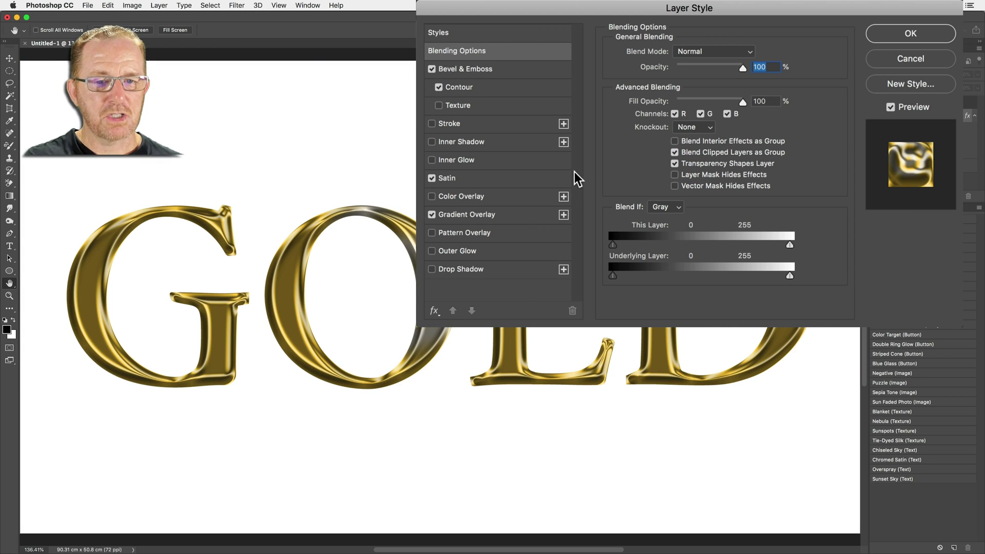
{"action": "left_click", "coordinate": [511, 212]}
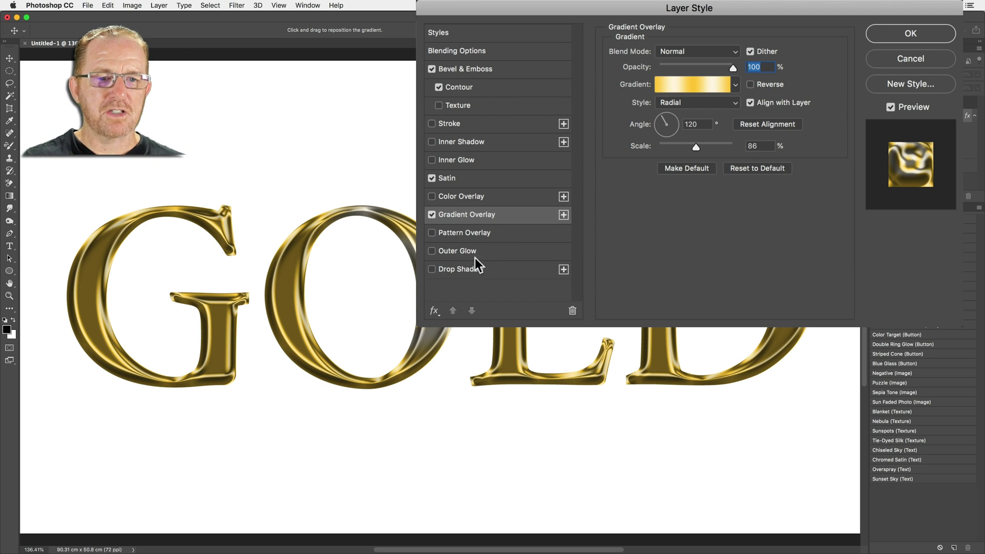
{"action": "key", "text": "Tab"}
{"action": "key", "text": "Tab"}
{"action": "type", "text": "94"}
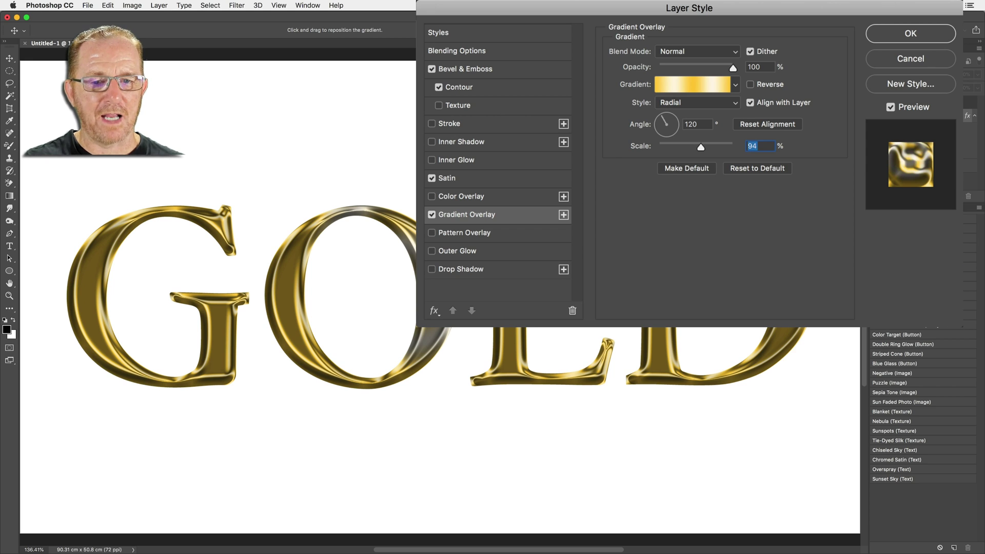
{"action": "left_click", "coordinate": [493, 178]}
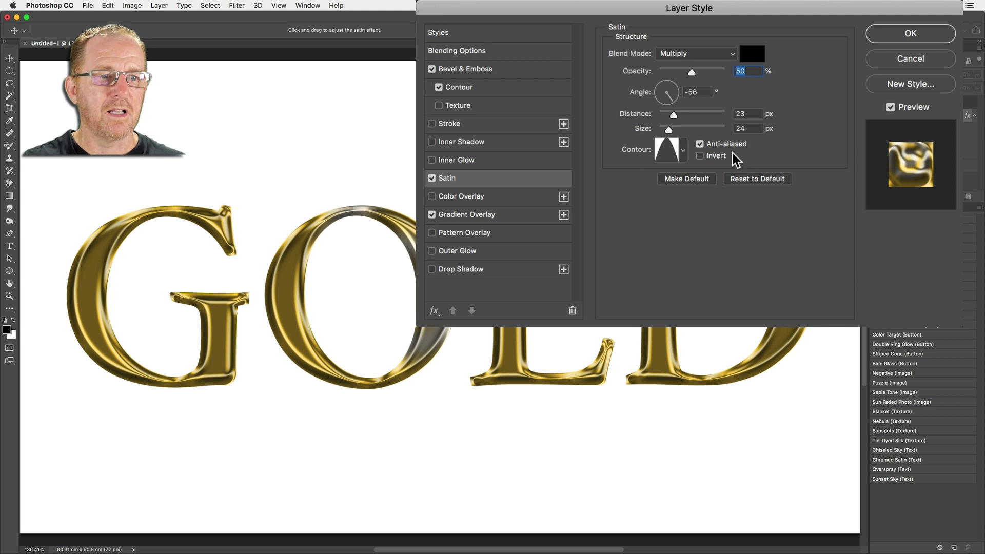
- Store GOLD's metallic effects plus blending options as the 'Video' style, then close Layer Style
{"action": "left_click", "coordinate": [887, 87]}
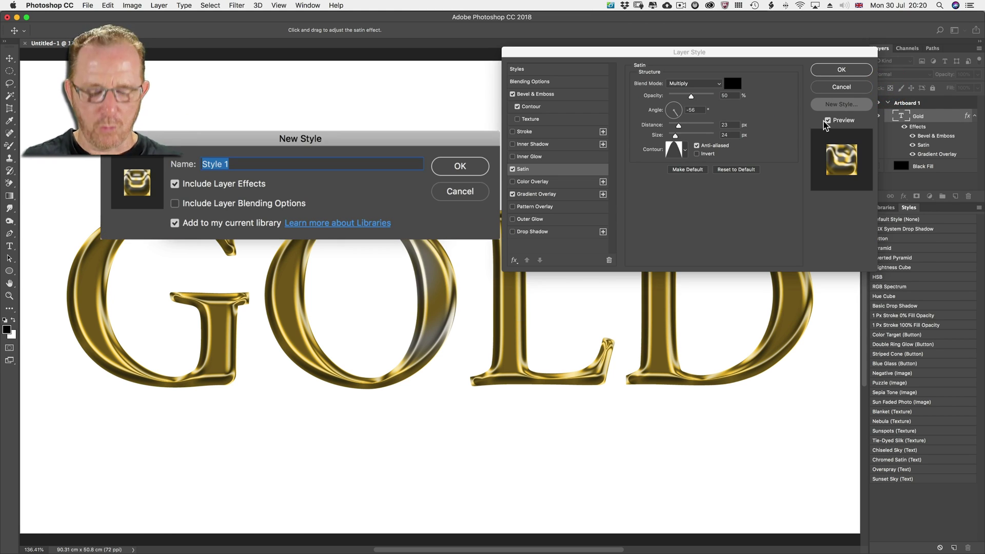
{"action": "type", "text": "Video"}
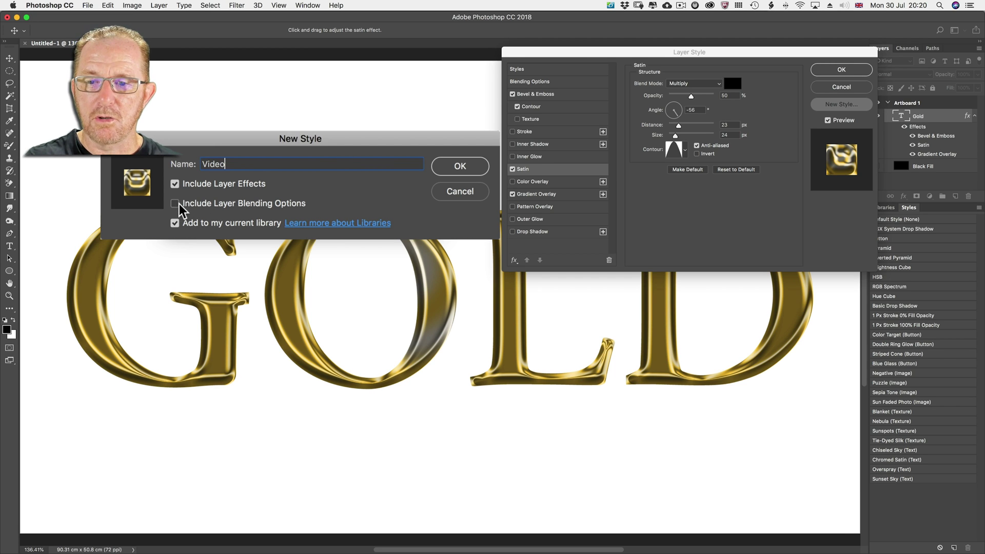
{"action": "left_click", "coordinate": [175, 203]}
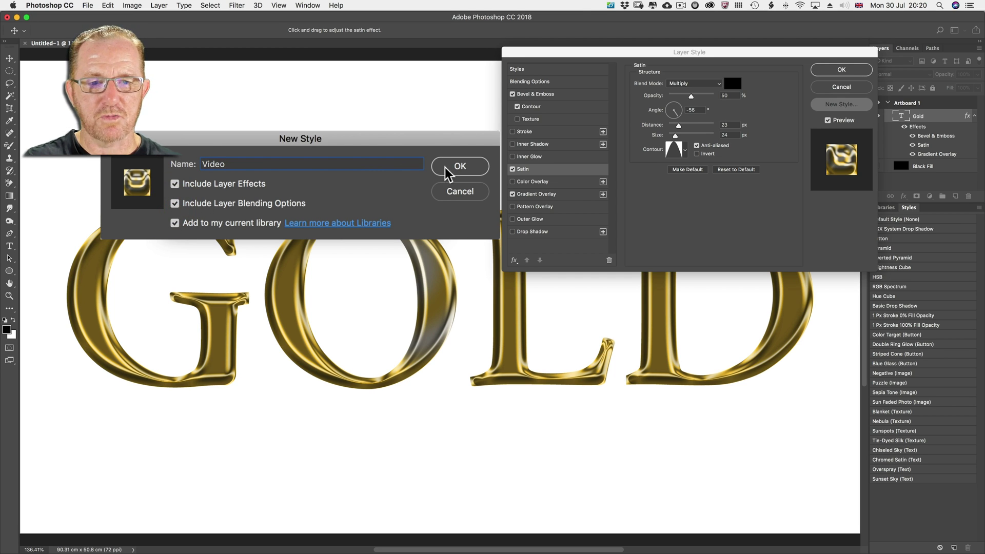
{"action": "left_click", "coordinate": [453, 166]}
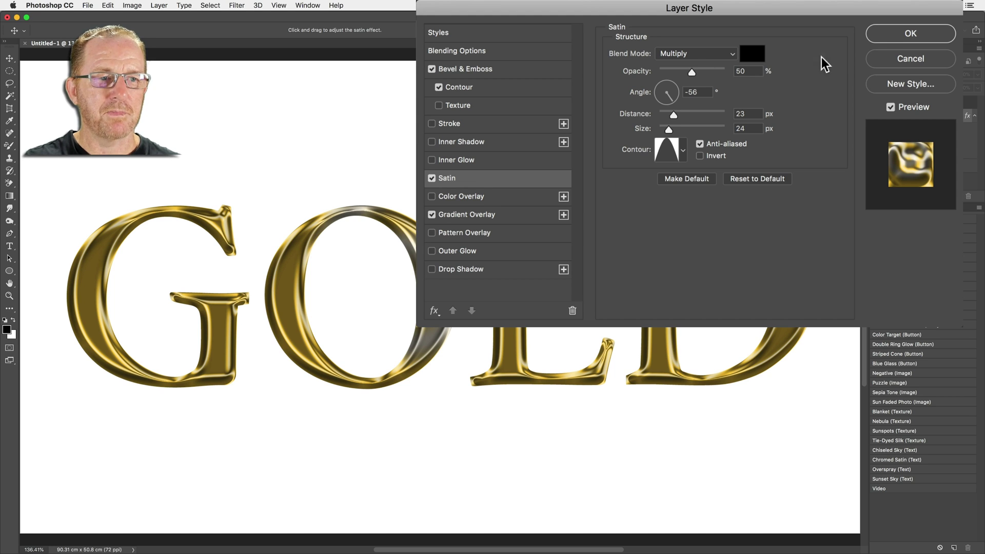
{"action": "left_click", "coordinate": [886, 33]}
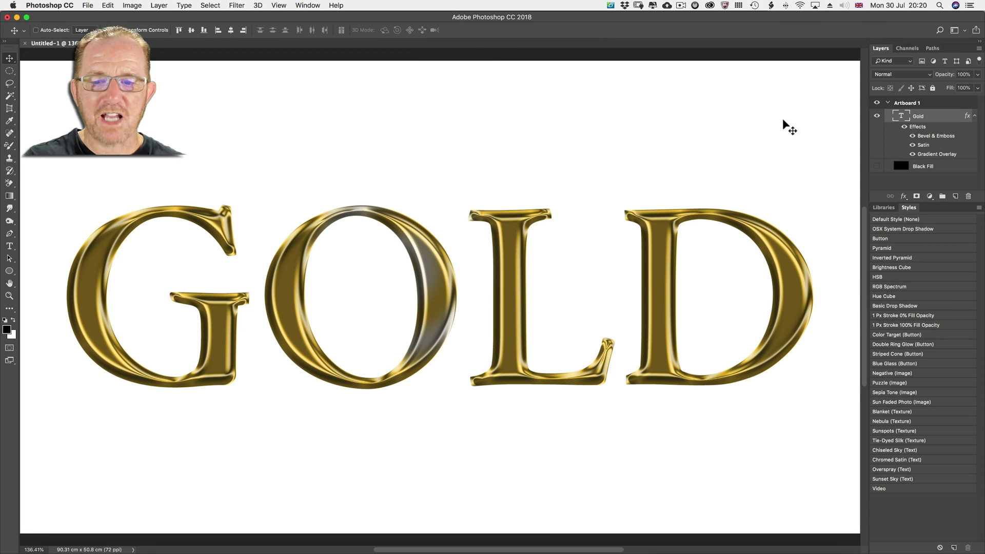
- Turn on Black Fill, then apply the library's My Gold pronounced and Video styles to GOLD
{"action": "left_click", "coordinate": [876, 167]}
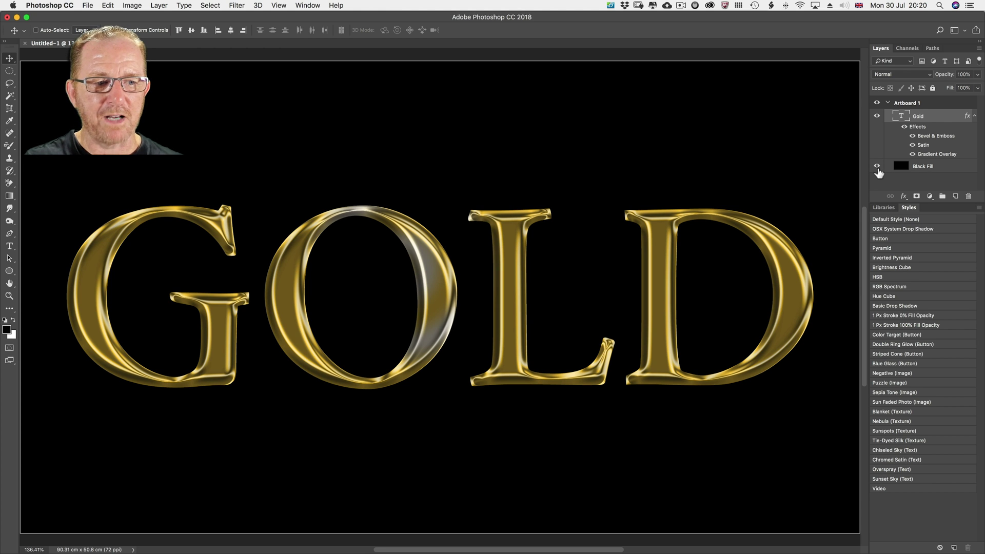
{"action": "left_click", "coordinate": [884, 209]}
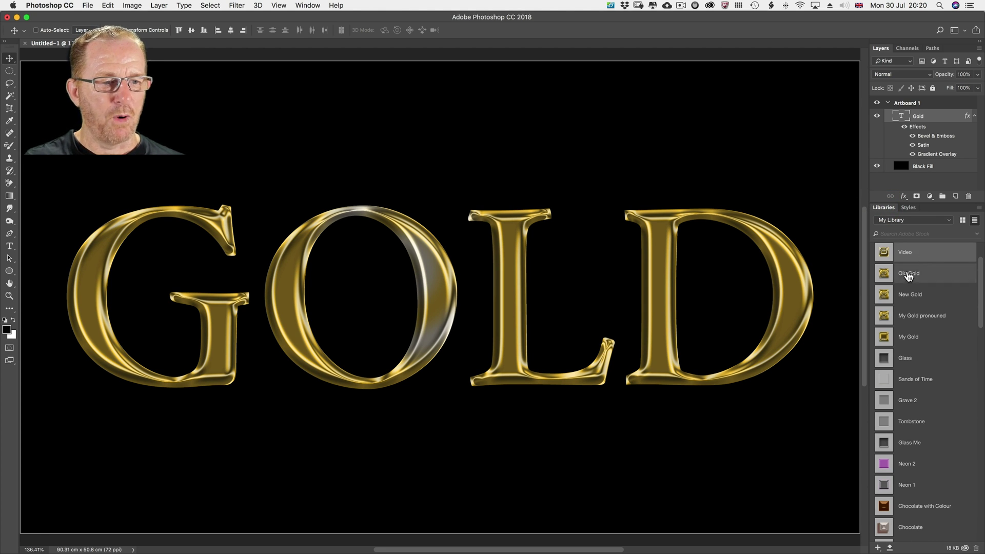
{"action": "left_click", "coordinate": [912, 316]}
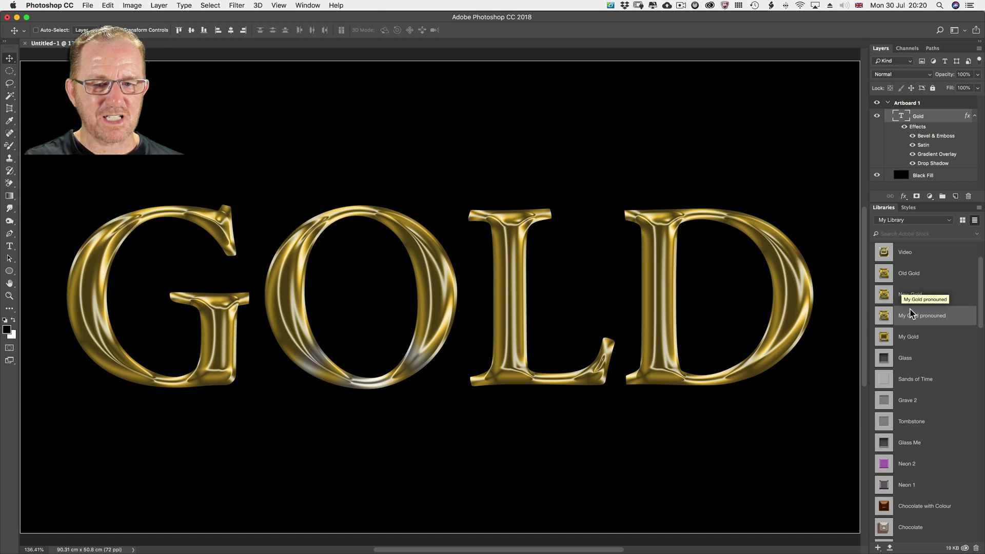
{"action": "left_click", "coordinate": [902, 259]}
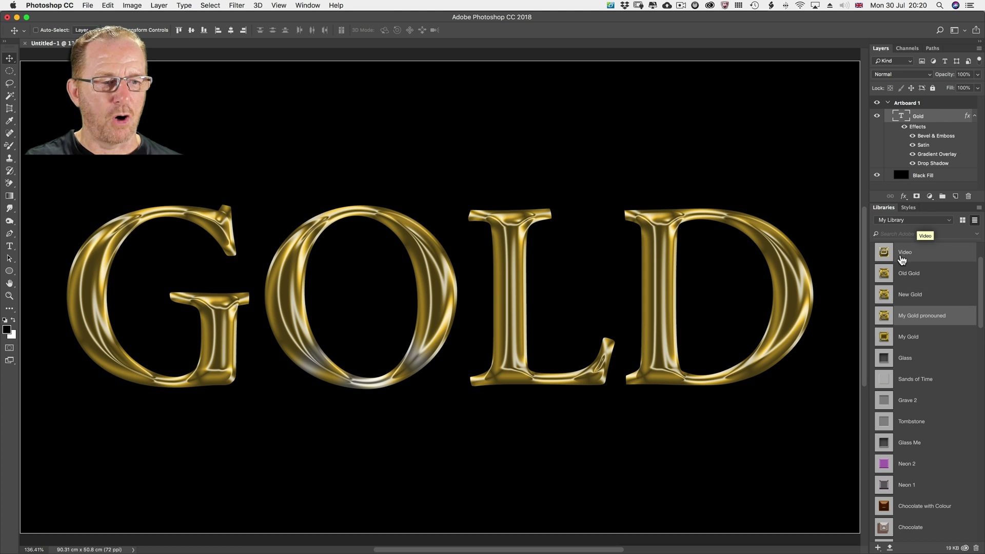